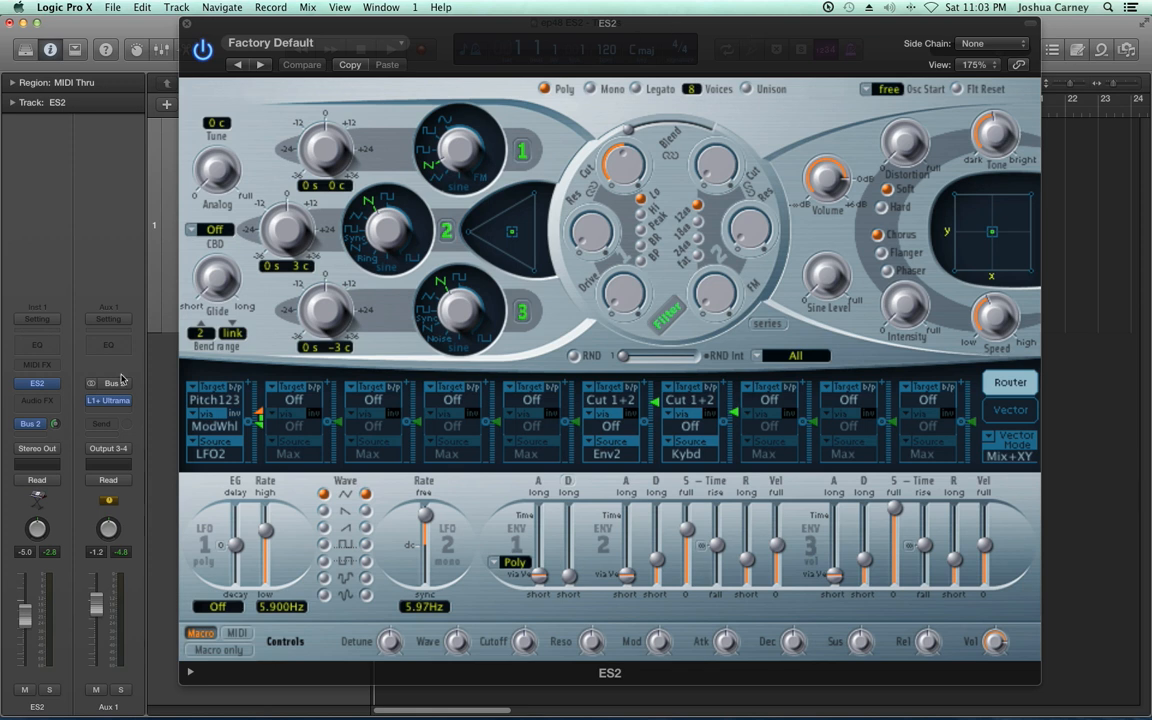
View the instruments available for the ES2 channel strip and shift the synth window slightly aside
click(59, 386)
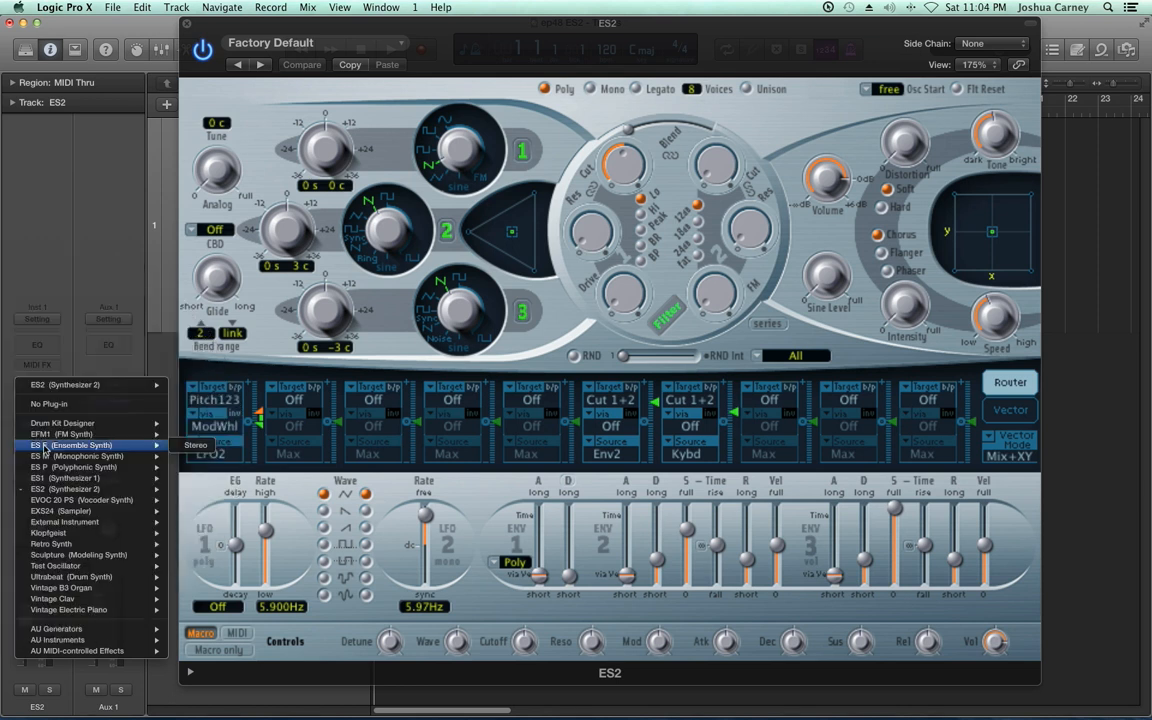
click(840, 31)
click(794, 37)
drag(794, 37, 813, 37)
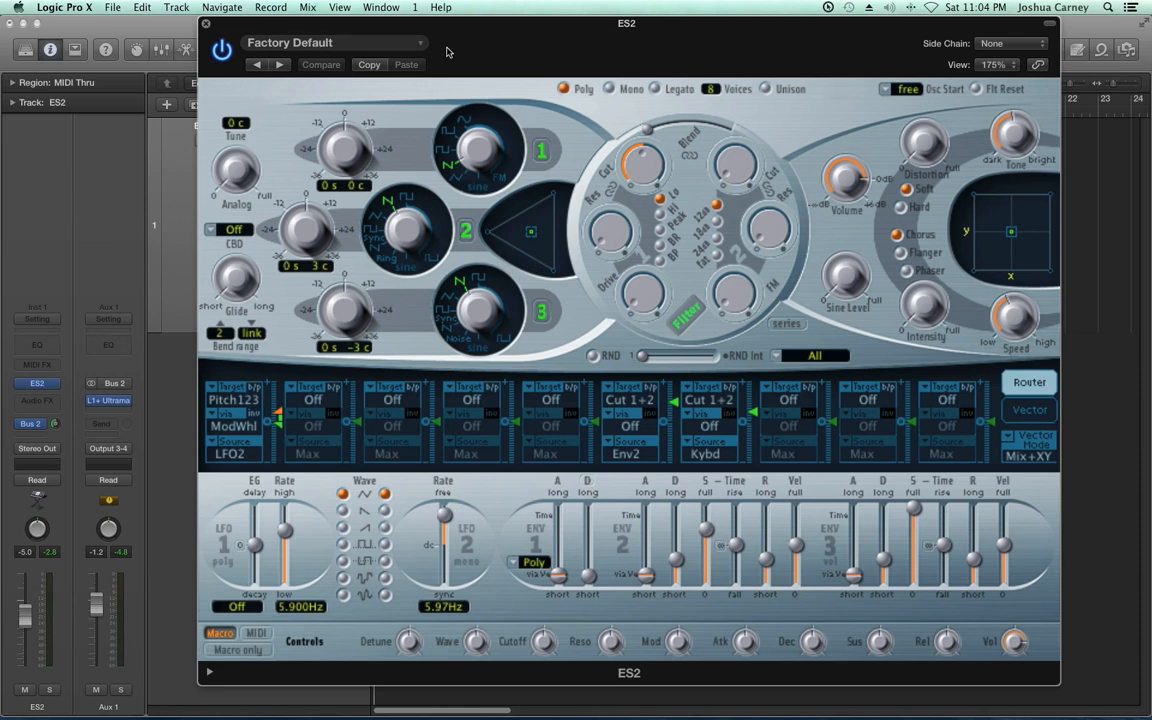
Load the Electric Buzz preset from the Synth Leads category into the ES2
click(377, 41)
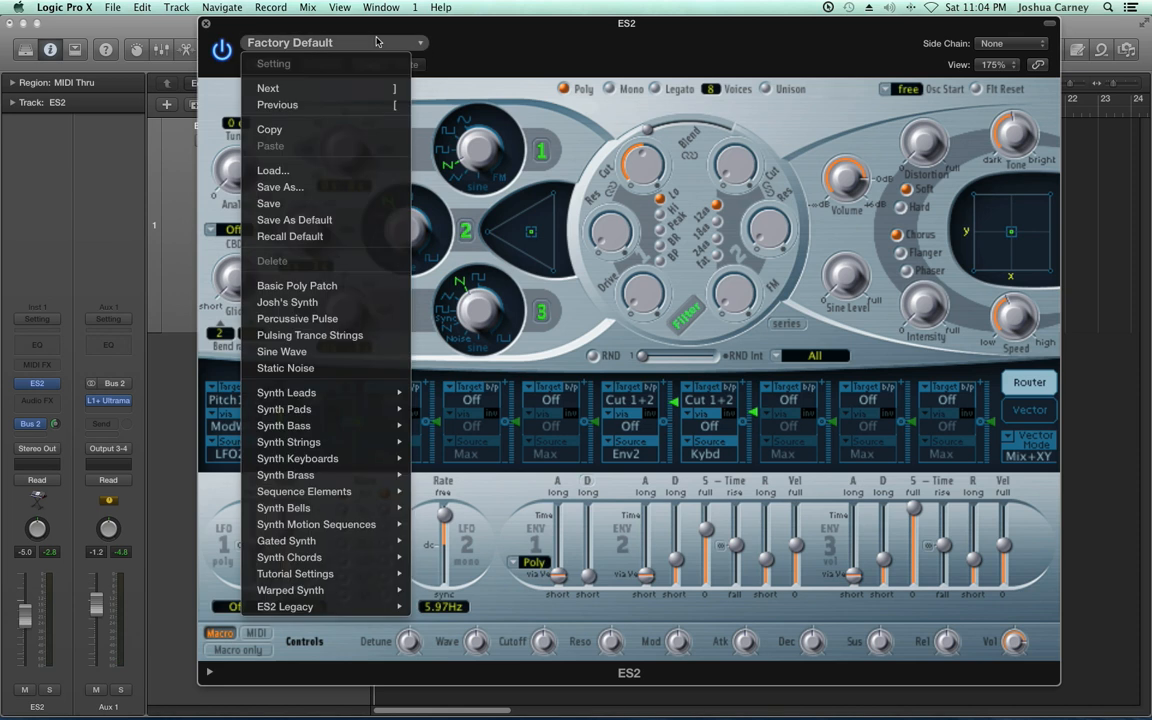
mouse_move(313, 394)
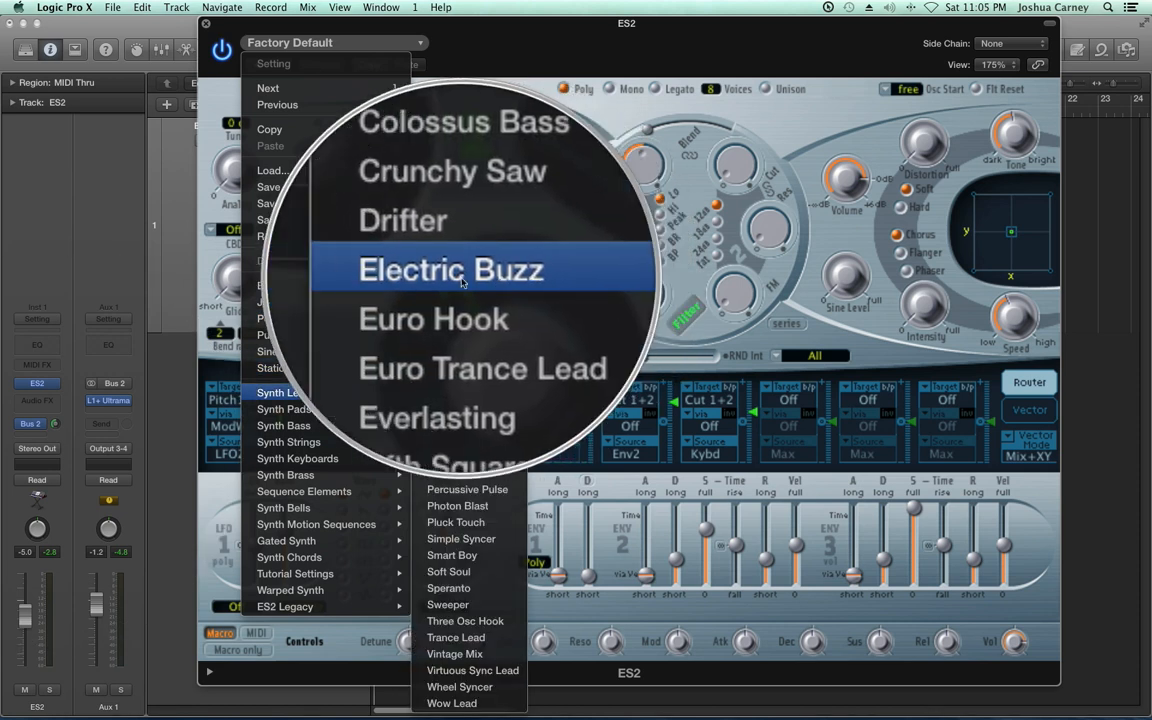
click(462, 282)
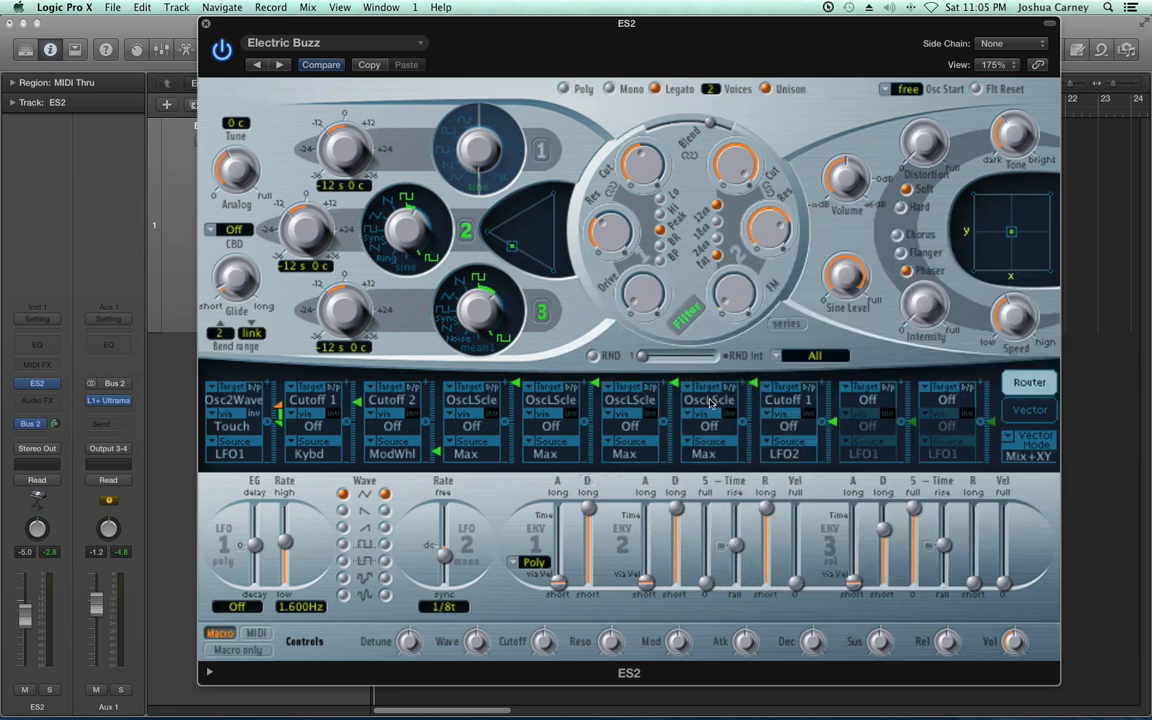
Turn off the targets of the first eight modulation routings in the router
alt+click(236, 400)
alt+click(312, 400)
alt+click(392, 400)
alt+click(471, 400)
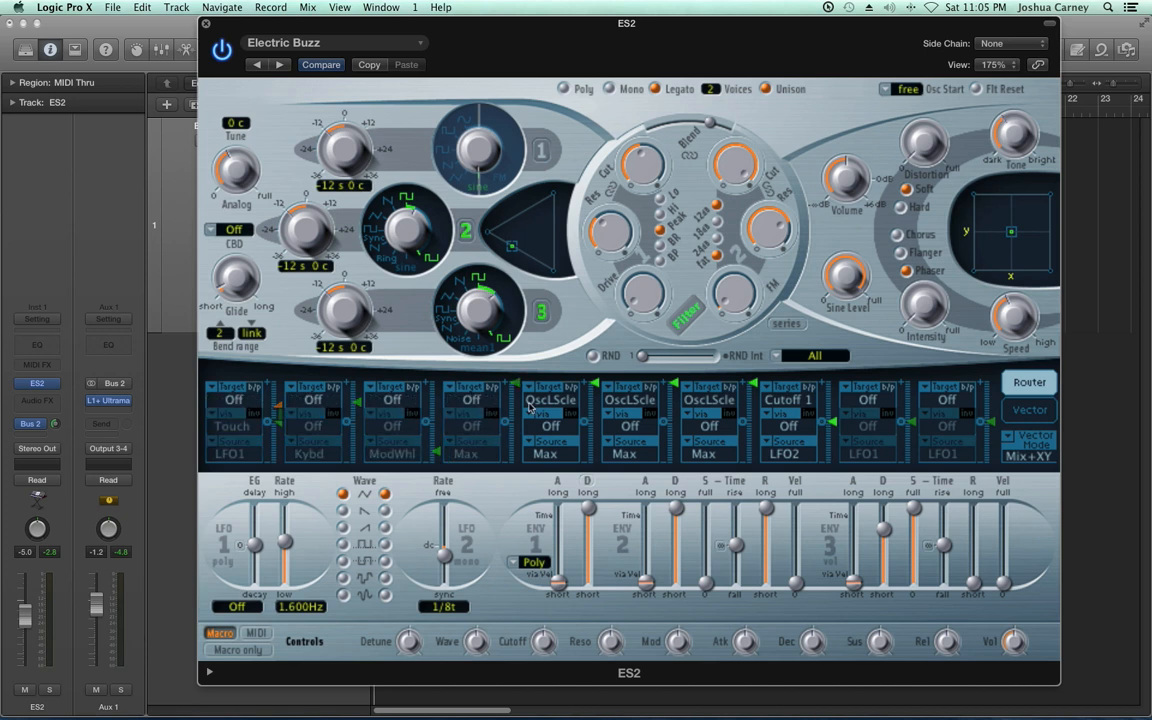
alt+click(550, 400)
alt+click(630, 400)
alt+click(709, 400)
alt+click(788, 400)
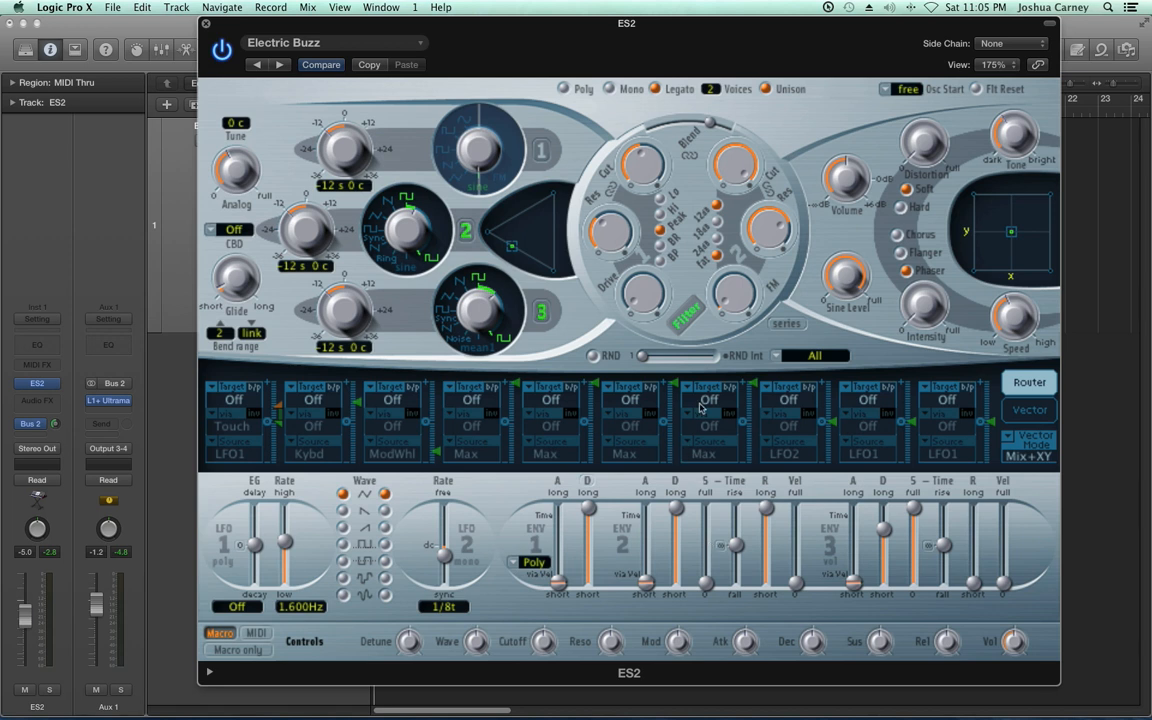
Switch off the filter section and set the Vector Mode to Off
click(688, 328)
mouse_move(920, 167)
click(1025, 448)
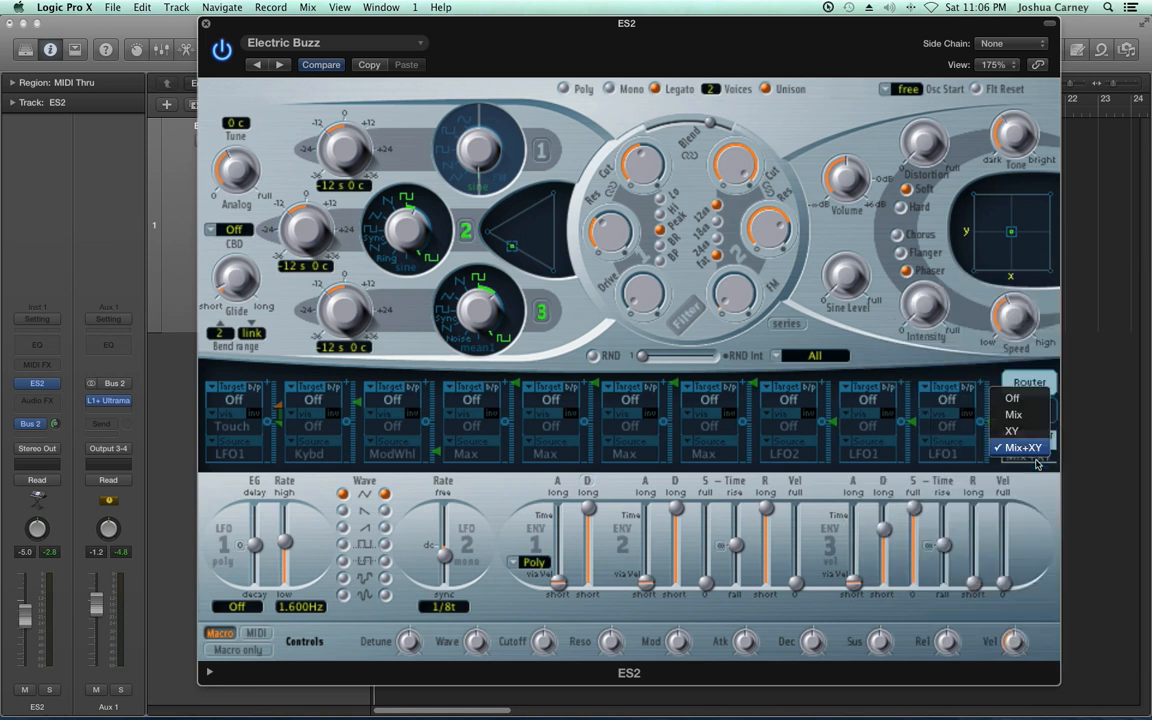
click(1018, 414)
click(1025, 445)
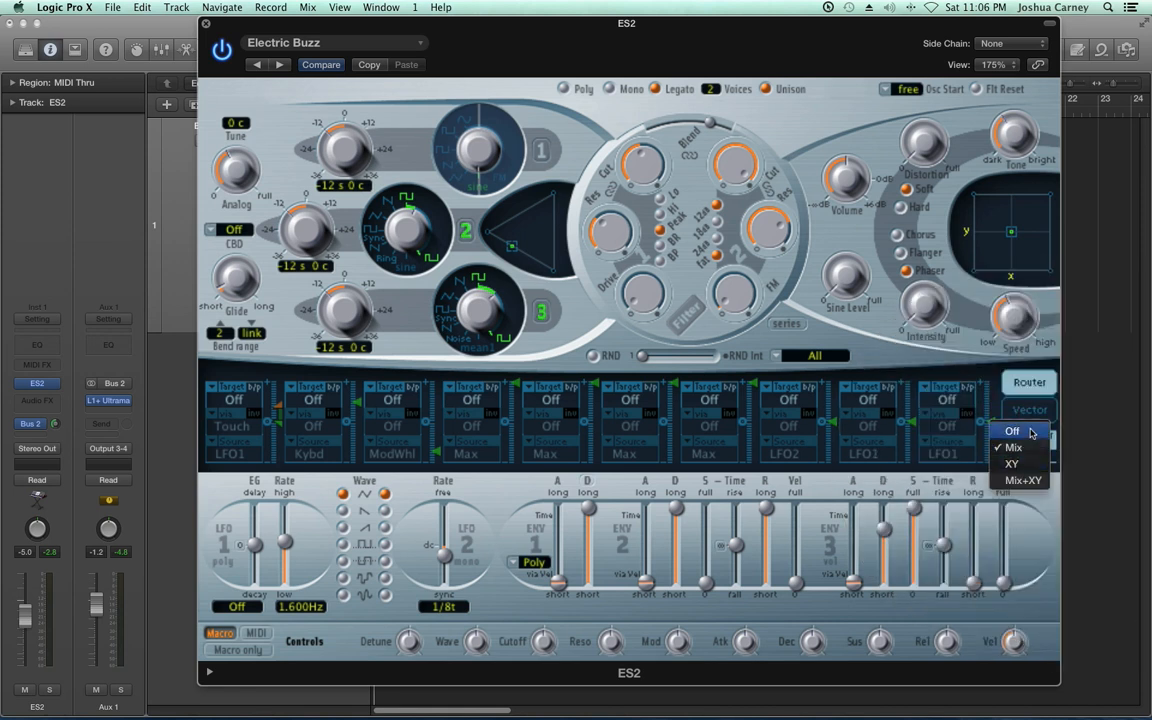
click(1030, 430)
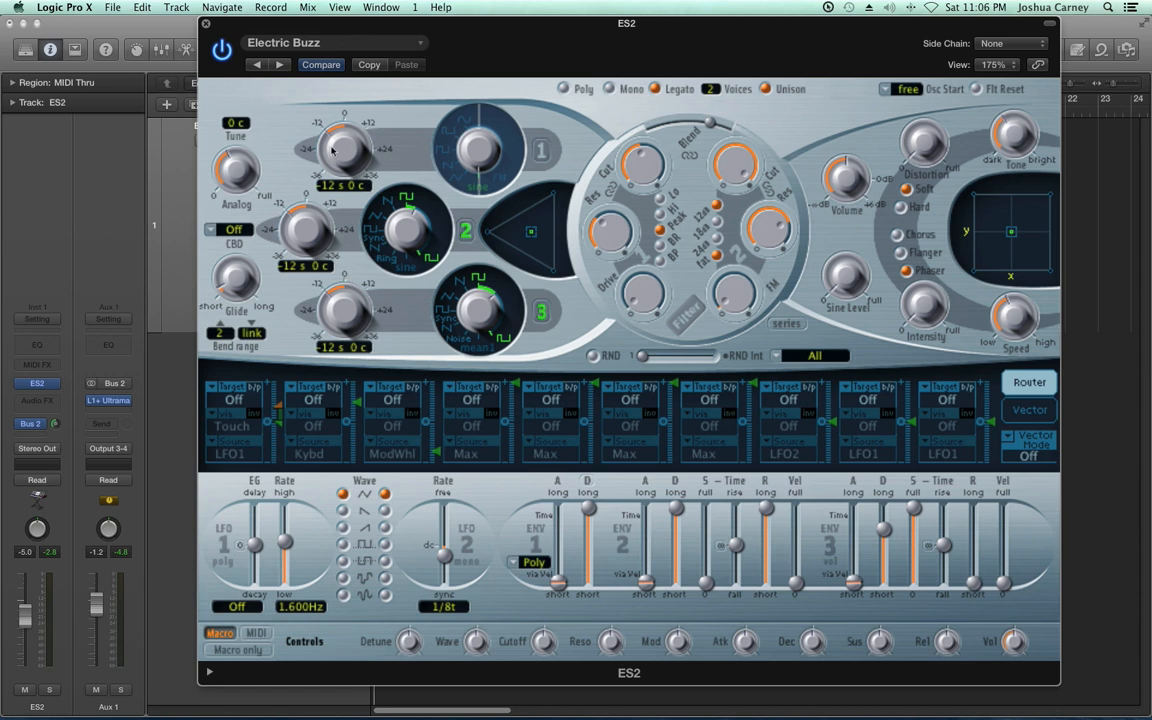
Enable only oscillator 1, with oscillators 2 and 3 switched off
click(541, 152)
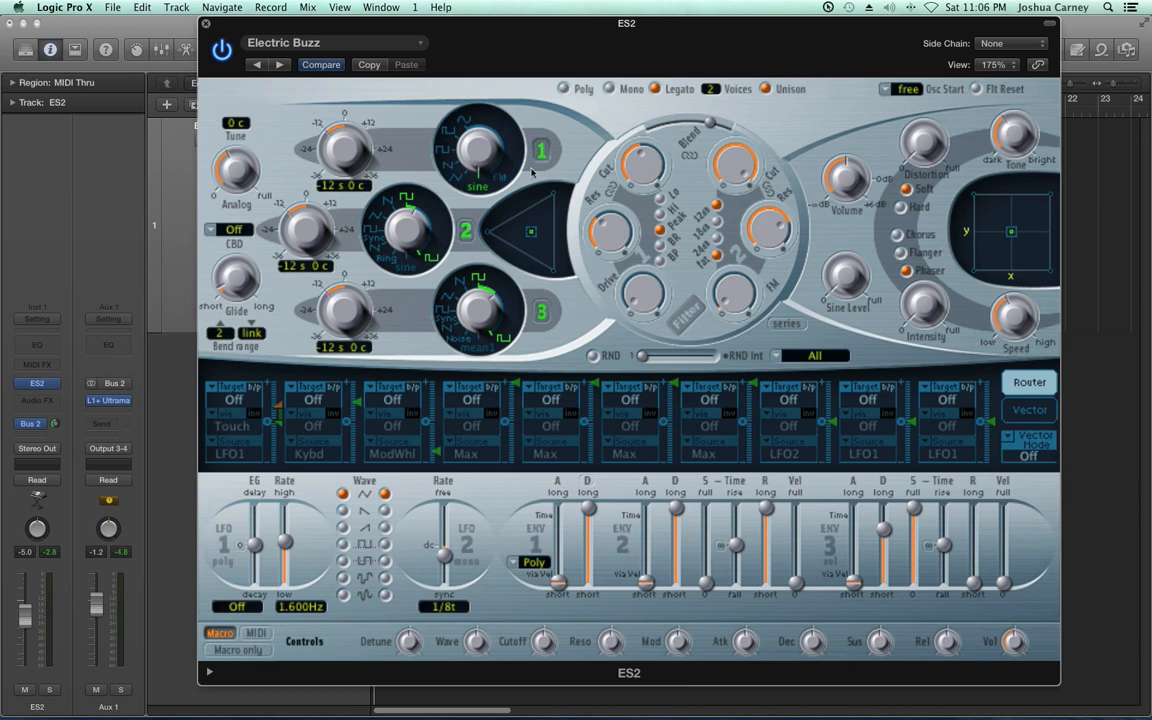
alt+click(541, 312)
alt+click(541, 312)
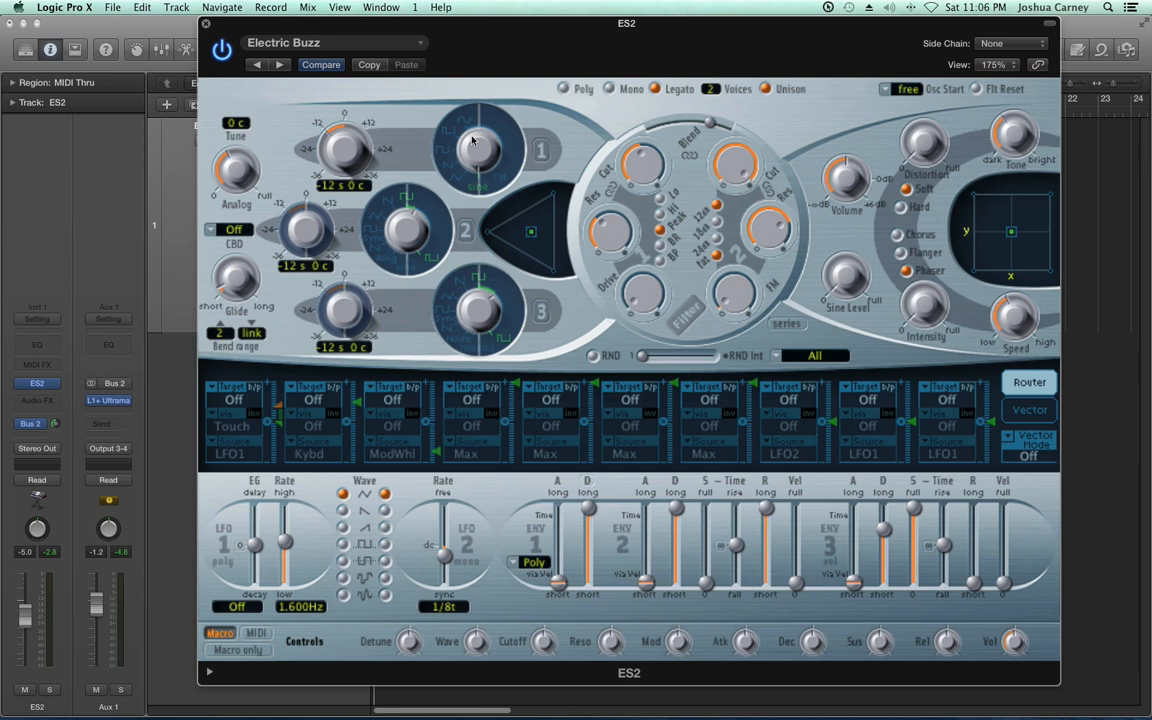
click(541, 152)
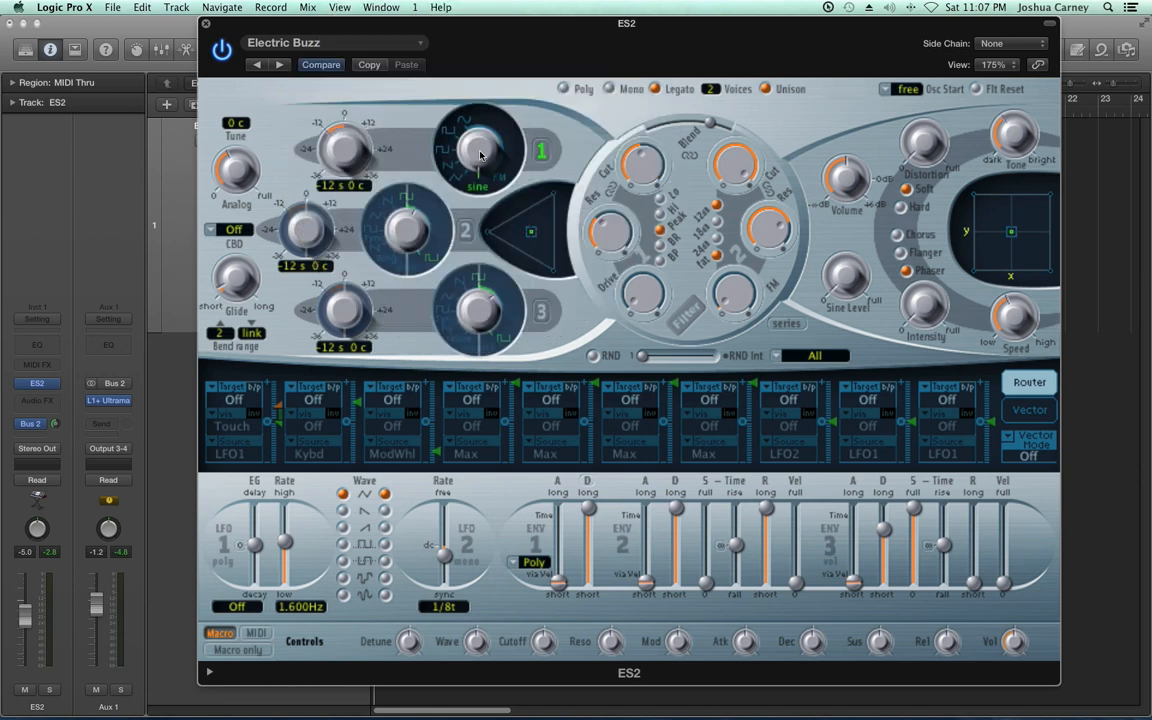
Set the synth to Poly mode with Unison off and 32 voices, and turn Analog down to zero
click(563, 88)
click(783, 96)
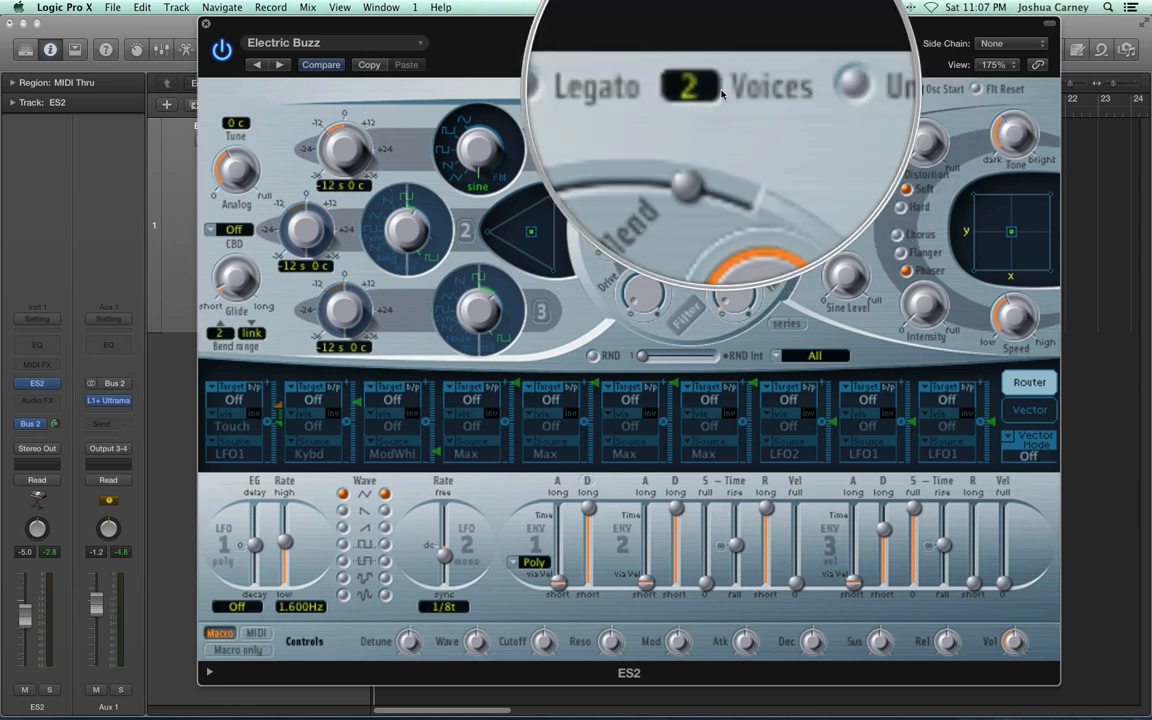
drag(709, 89, 721, 14)
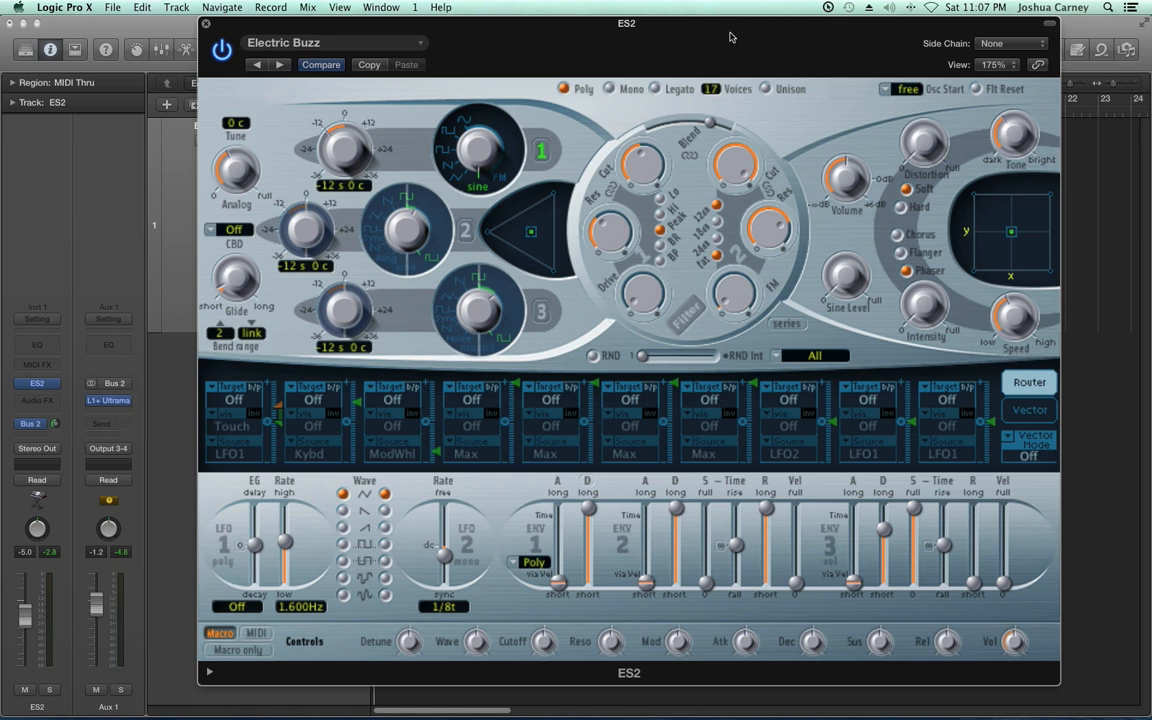
drag(715, 90, 720, 25)
drag(238, 174, 238, 204)
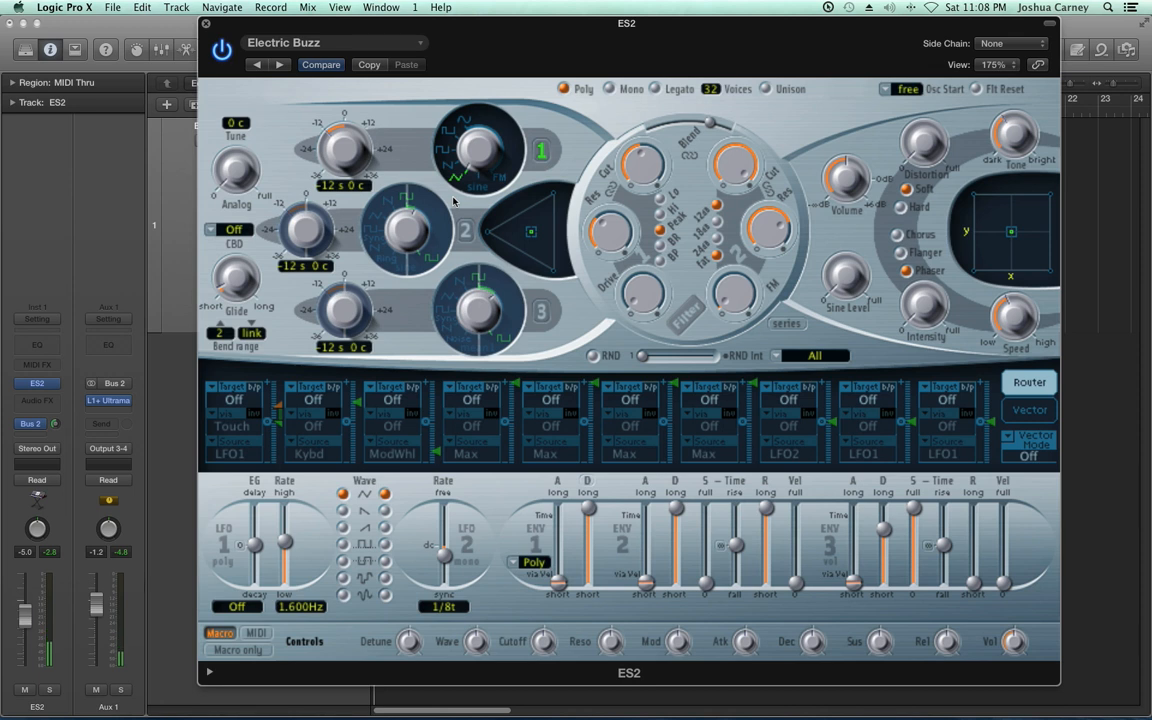
Step oscillator 1 through its waveforms, including triangle and pulse, and finish on the square wave
drag(476, 150, 470, 119)
drag(469, 120, 484, 167)
click(418, 142)
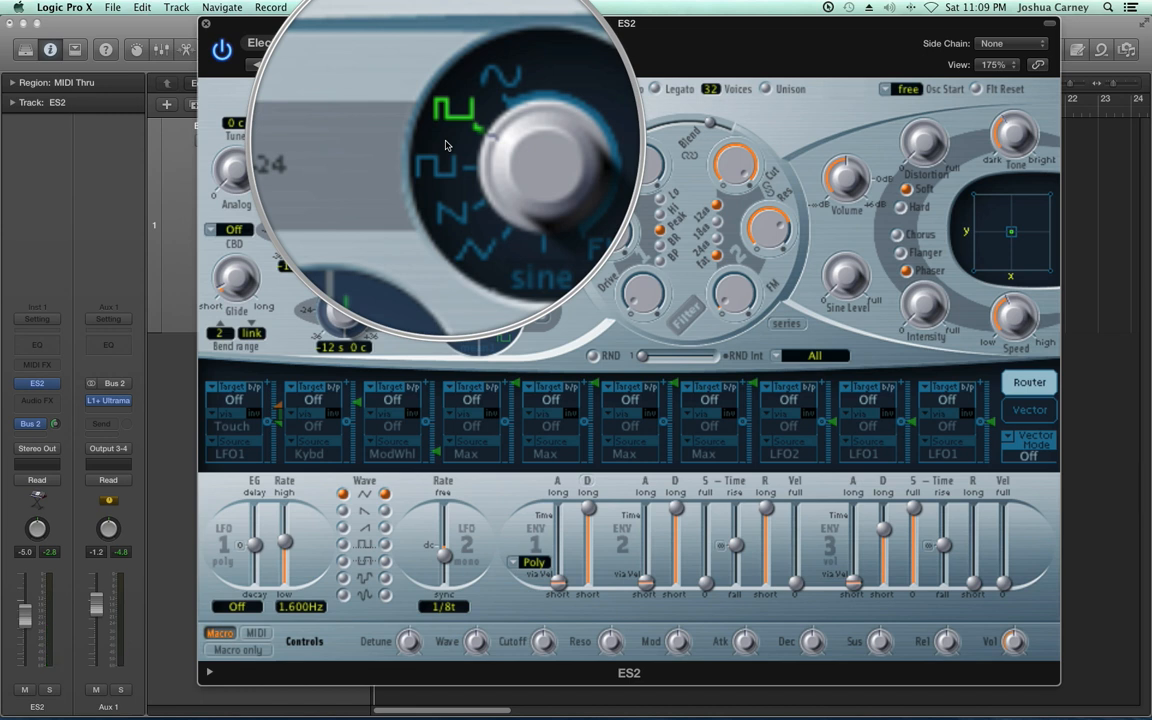
drag(471, 151, 472, 190)
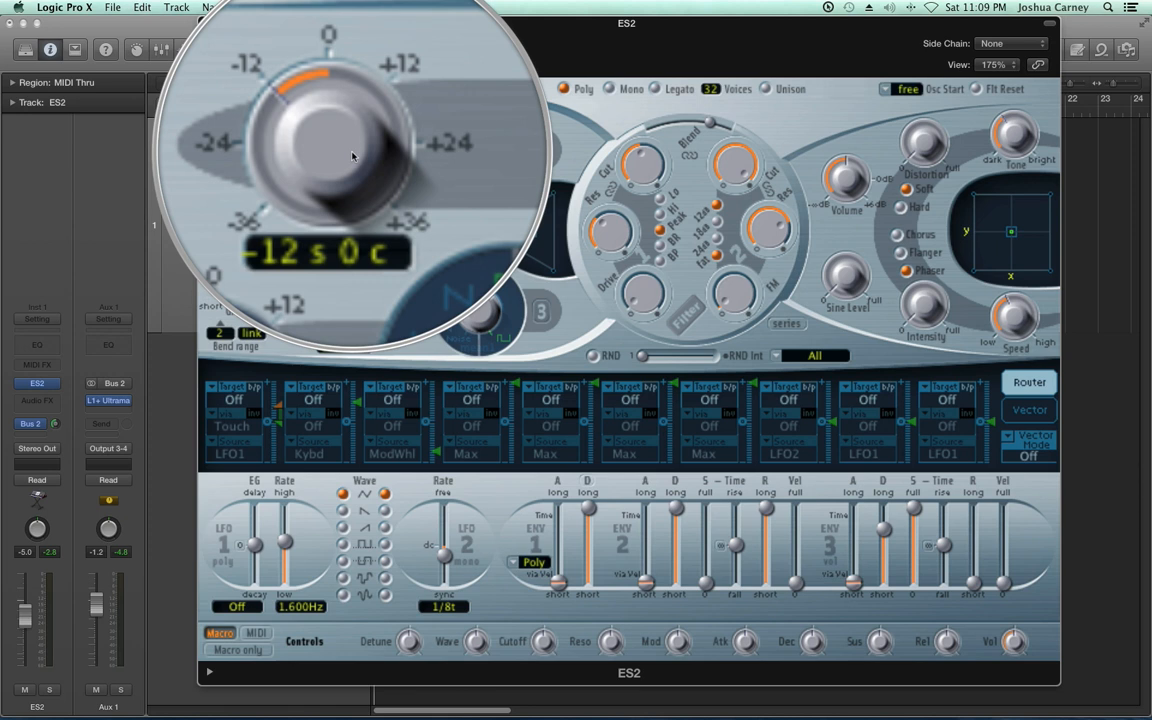
Lower oscillator 1's tuning to -35 semitones, and reset the tuning of oscillators 1 and 2 to 0 s 0 c
drag(345, 148, 367, 230)
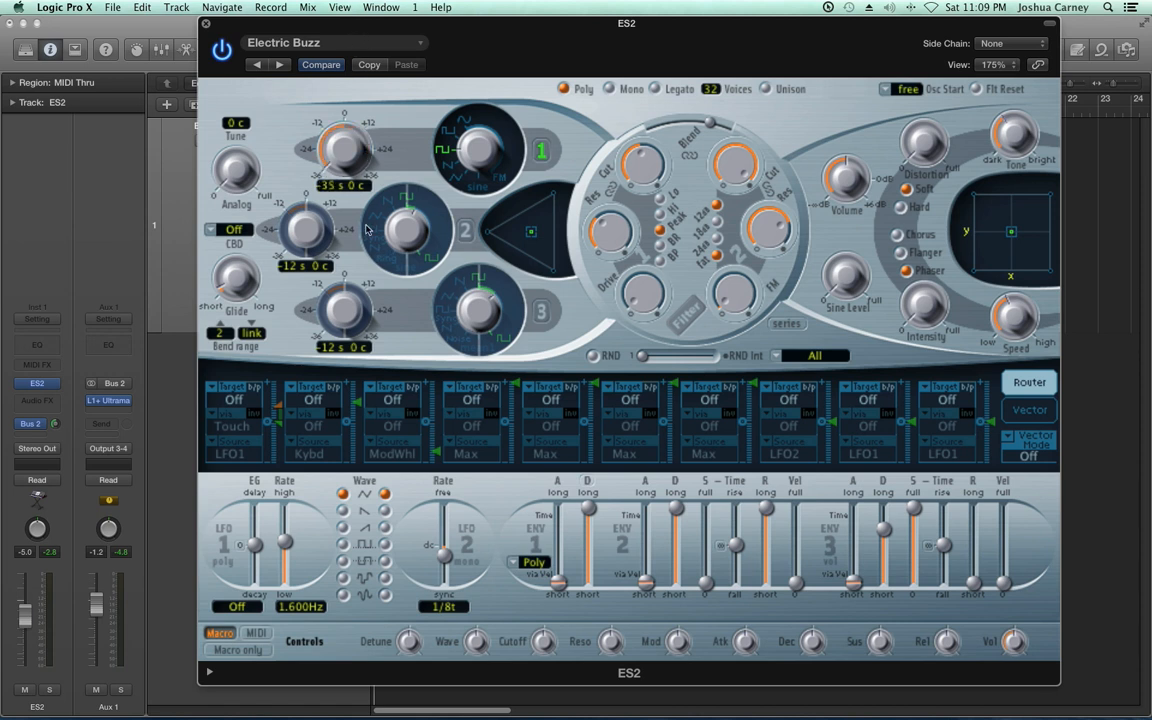
alt+click(347, 160)
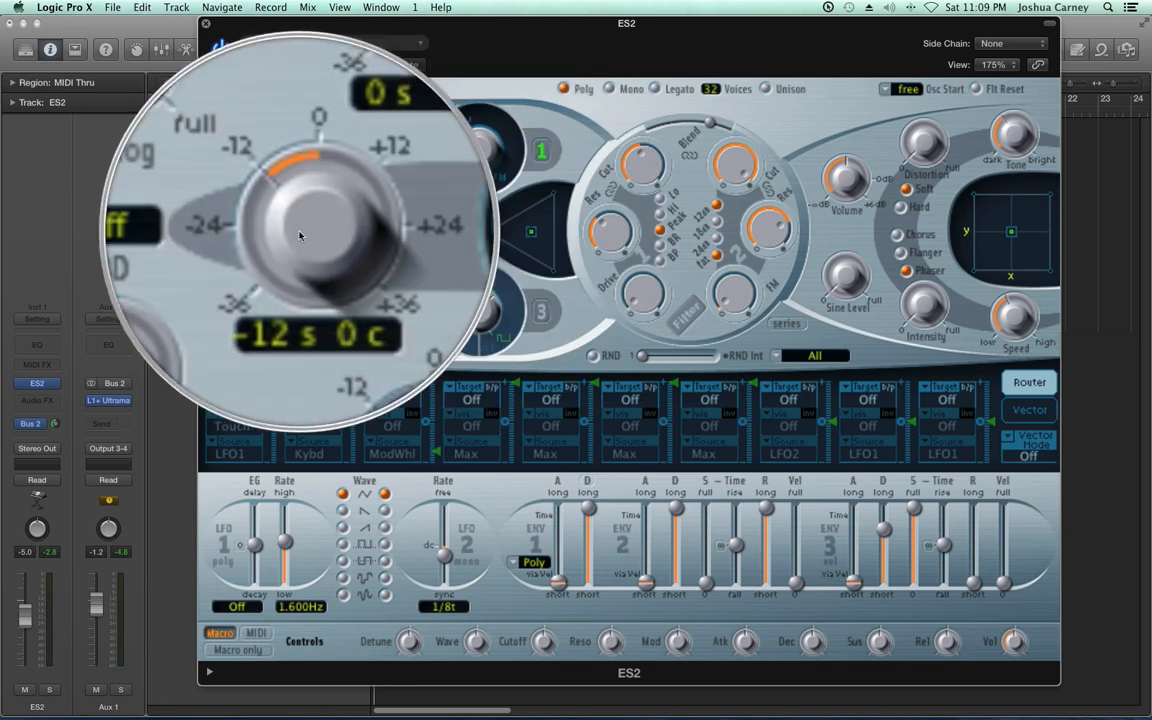
alt+click(305, 232)
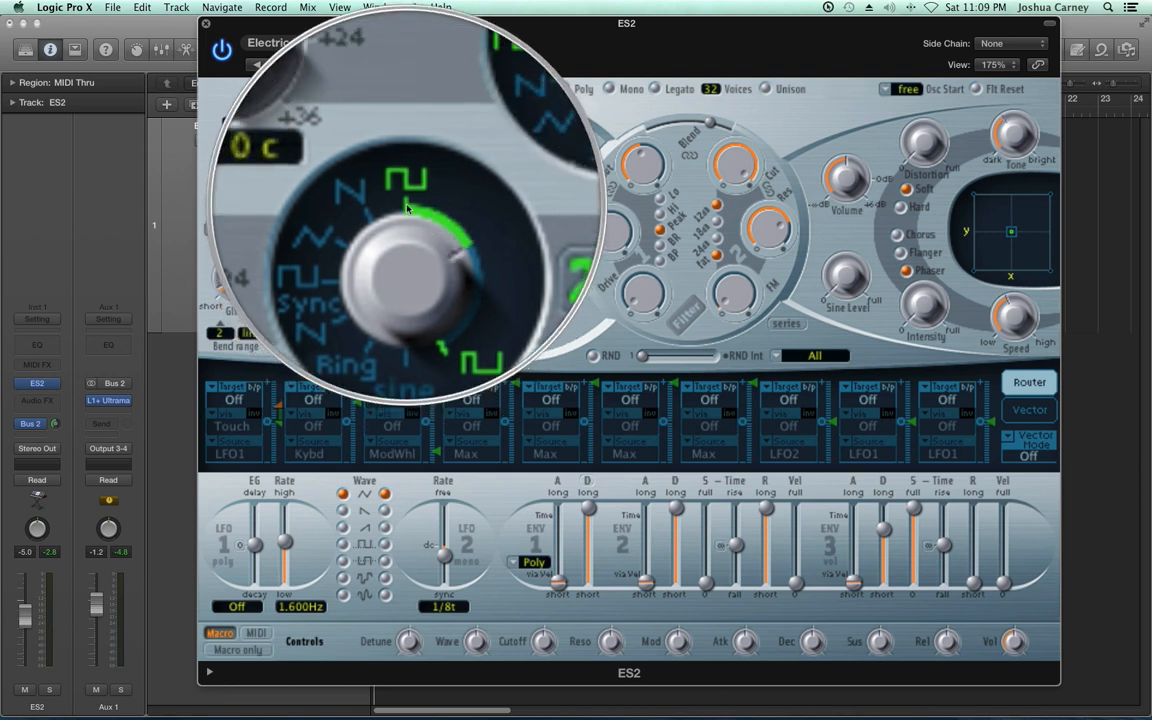
Isolate oscillator 2 by switching off oscillator 1 and adjust oscillator 2's pulse width
mouse_move(407, 231)
mouse_down()
mouse_move(407, 278)
mouse_move(408, 236)
mouse_up()
click(537, 152)
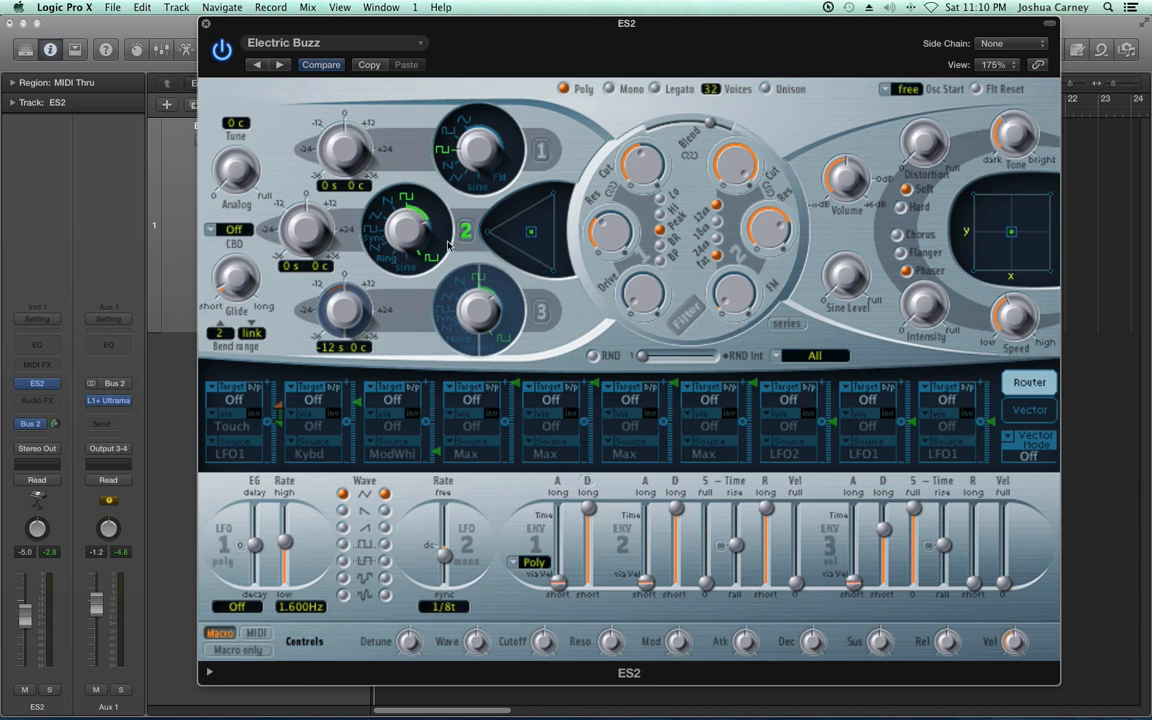
drag(422, 288, 416, 237)
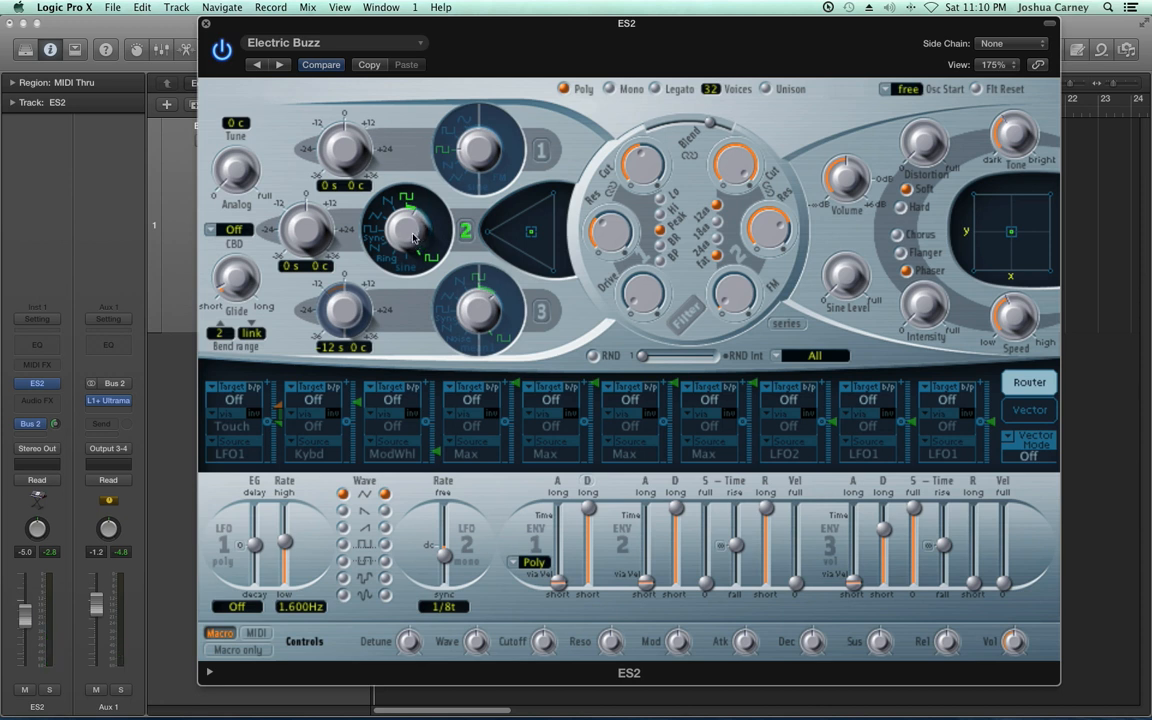
Set oscillator 2 to the synced sawtooth and turn oscillator 1 back on with a sawtooth wave
mouse_move(408, 231)
mouse_down()
mouse_move(407, 247)
mouse_move(398, 206)
mouse_move(388, 273)
mouse_up()
drag(408, 318, 396, 204)
click(540, 151)
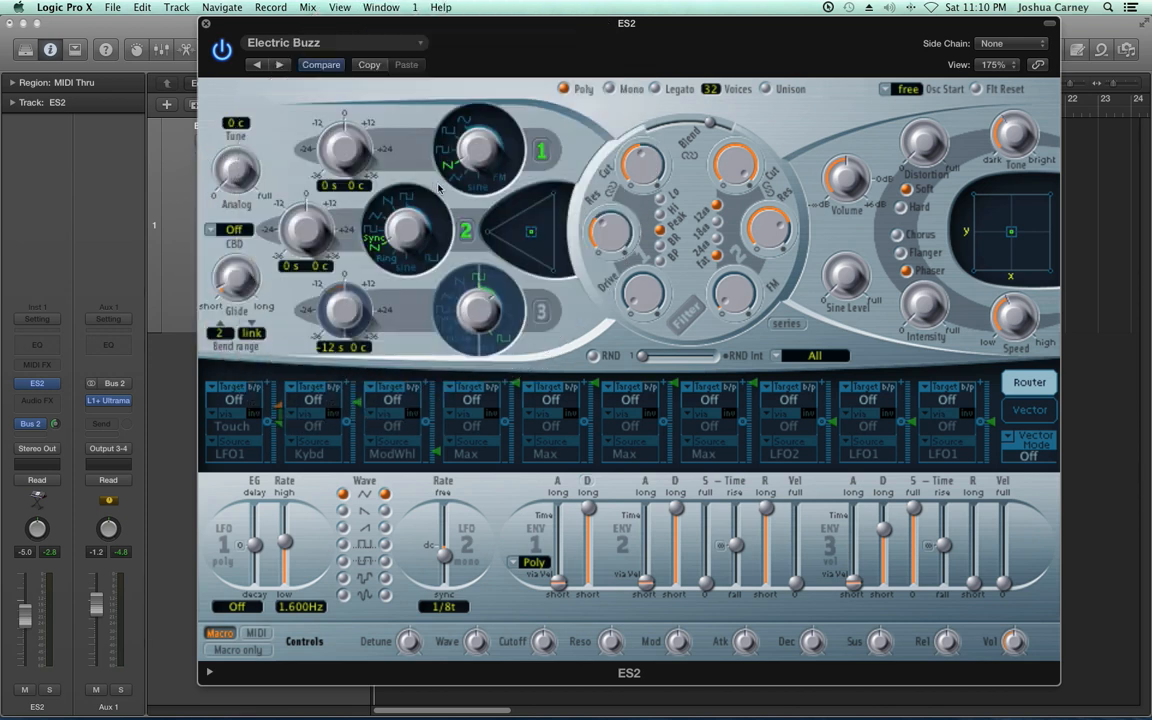
Change oscillator 2 to the plain sawtooth wave and raise its tuning to 7 semitones
drag(290, 214, 342, 265)
click(388, 202)
alt+click(308, 235)
drag(315, 236, 314, 211)
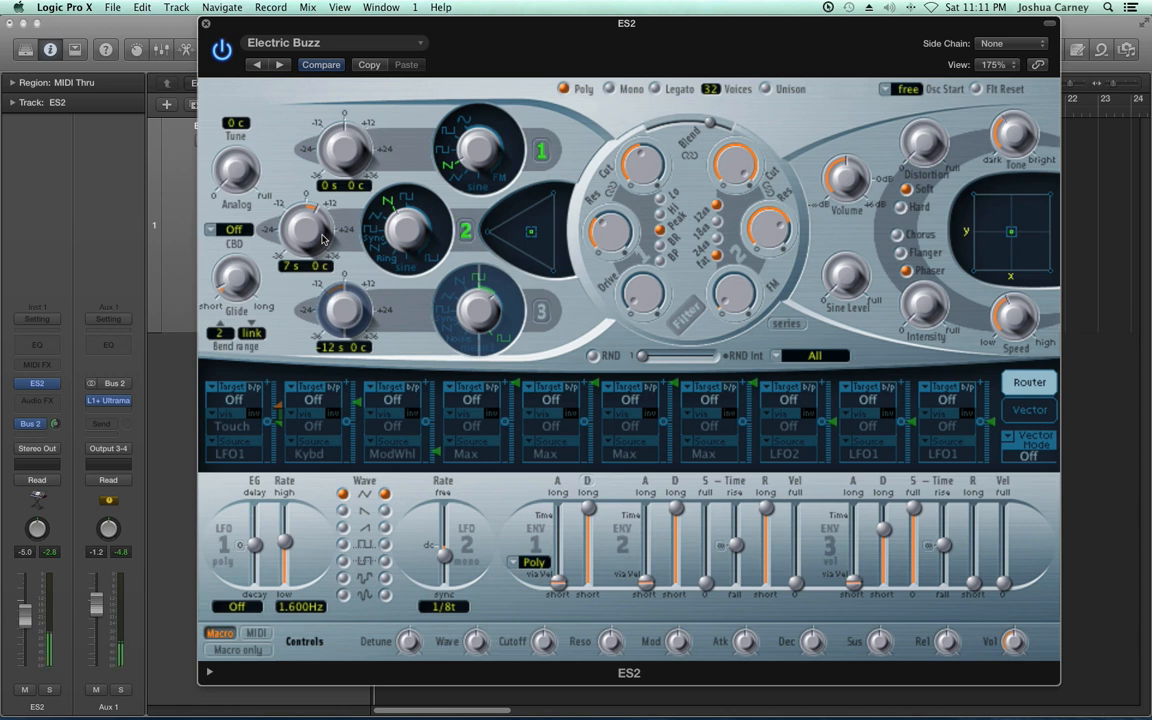
Return oscillator 2 to the synced sawtooth, sweep its tuning up to 24 semitones and reset it to 0 s 0 c
drag(407, 236, 400, 315)
drag(317, 258, 300, 187)
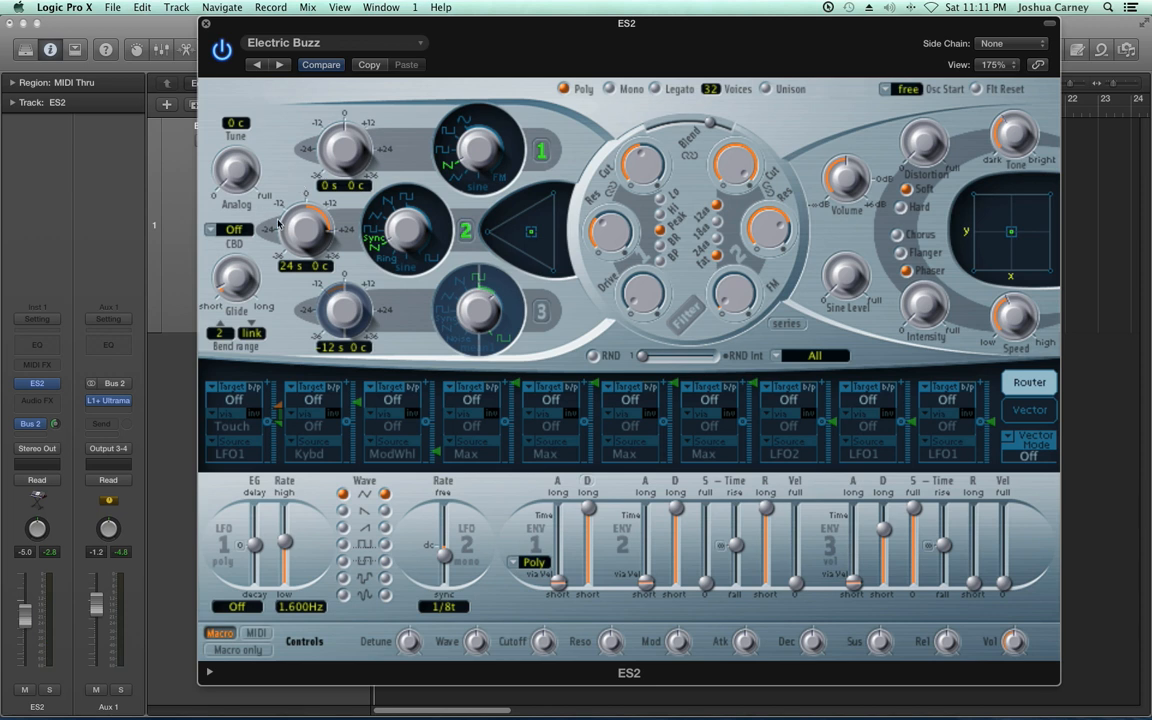
alt+click(288, 219)
Switch off oscillators 1 and 2 and enable oscillator 3 with the Noise waveform and 0 s 0 c tuning
click(466, 235)
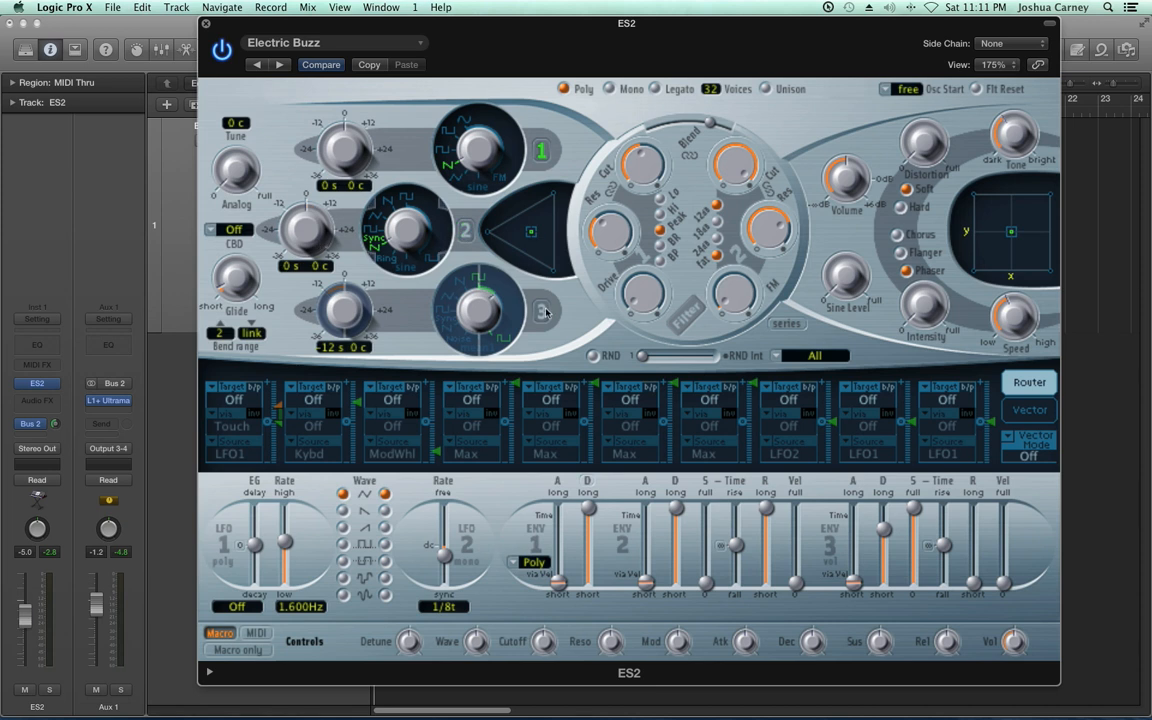
click(541, 313)
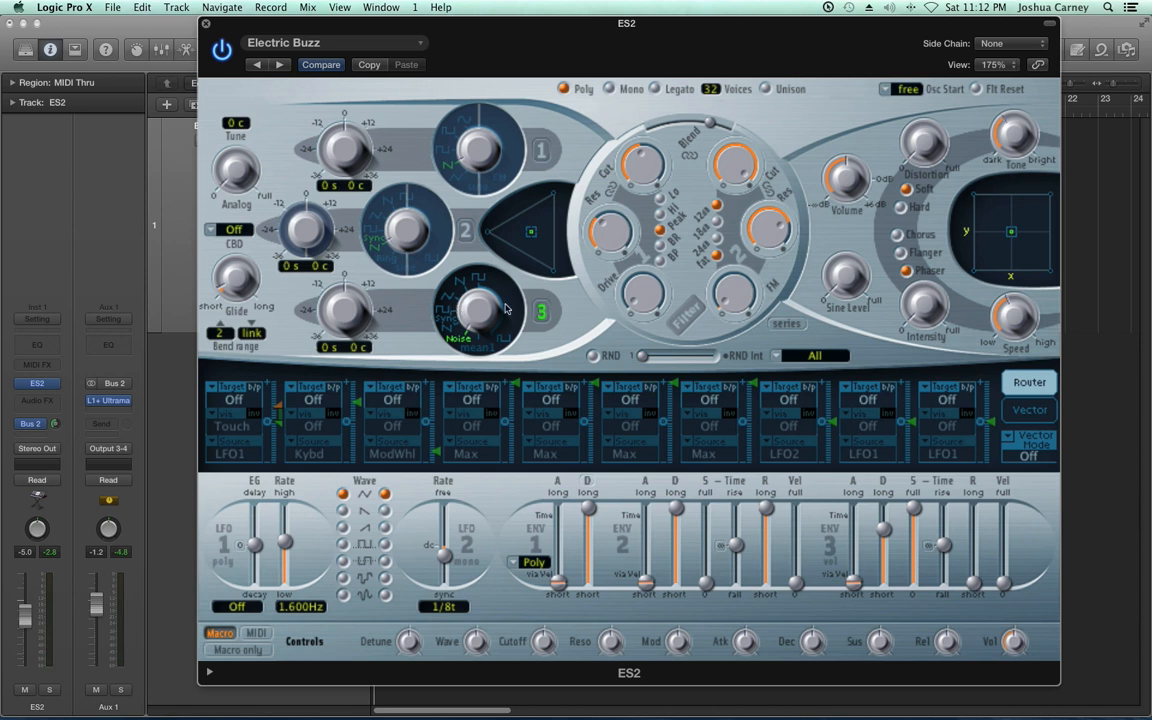
Set oscillator 2 to Ring with oscillator 1 on a square wave, and sweep oscillator 2's tuning before returning it to 0 s 0 c
click(465, 233)
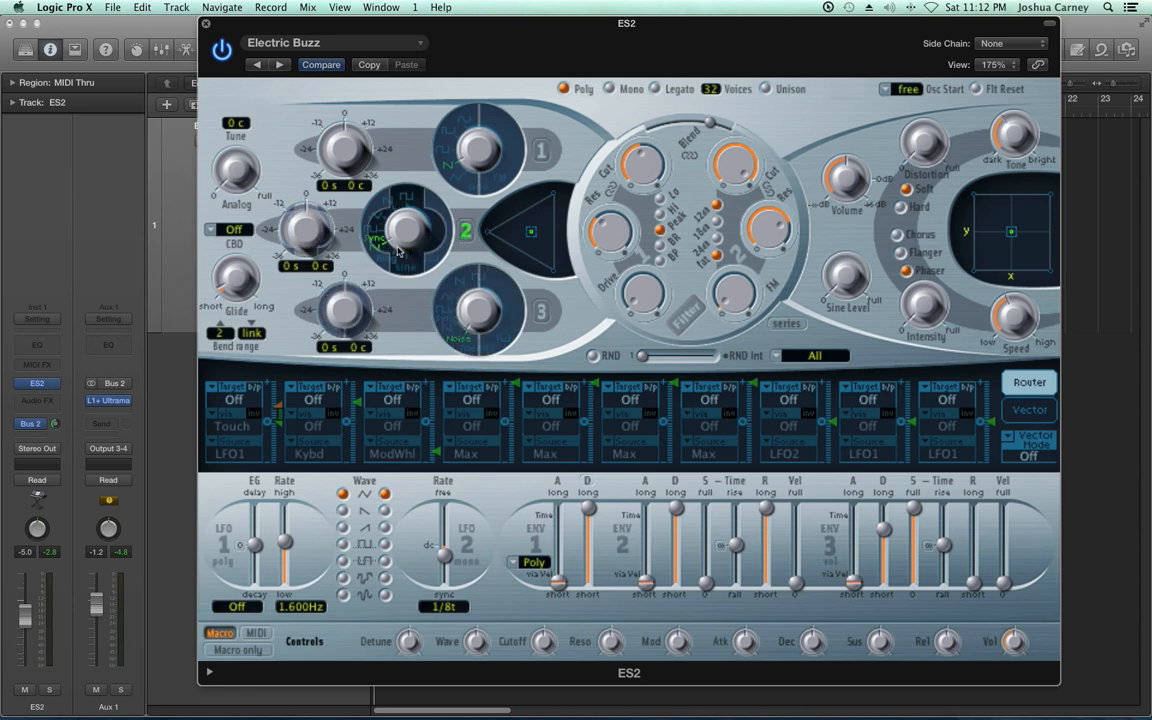
drag(405, 250, 404, 264)
click(543, 152)
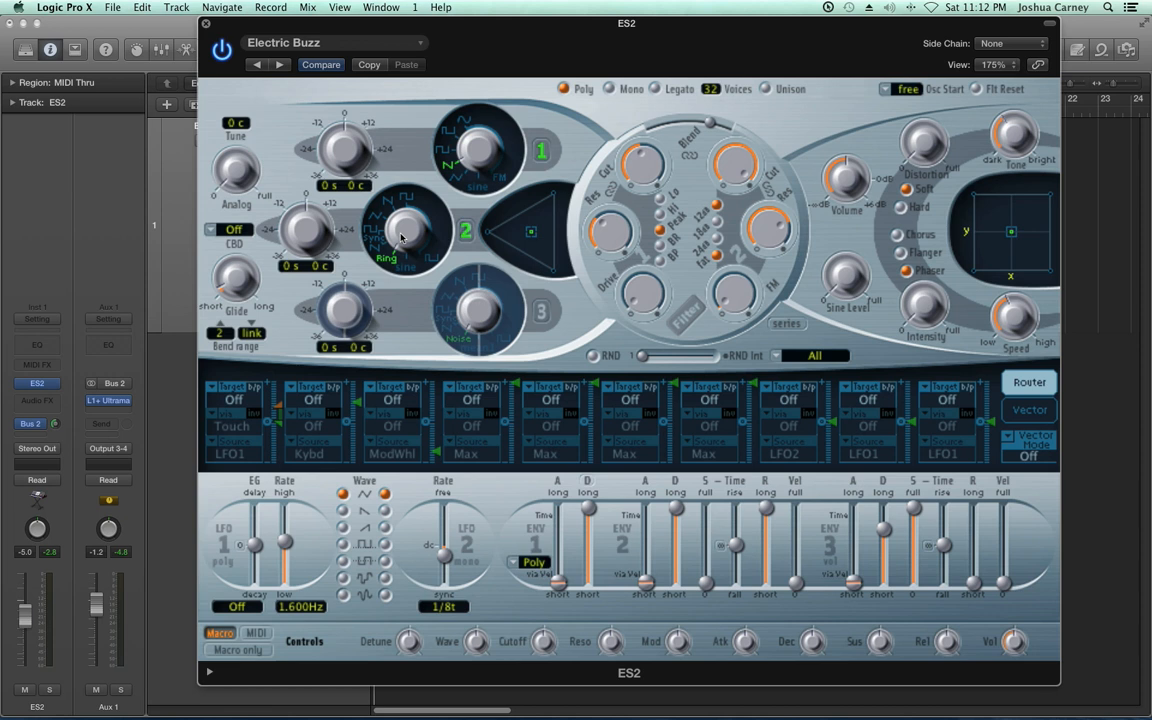
click(443, 150)
drag(305, 237, 324, 206)
drag(307, 223, 318, 229)
Switch off oscillators 1 and 2 and enable oscillator 3 with the mean1 digital waveform
right_click(536, 156)
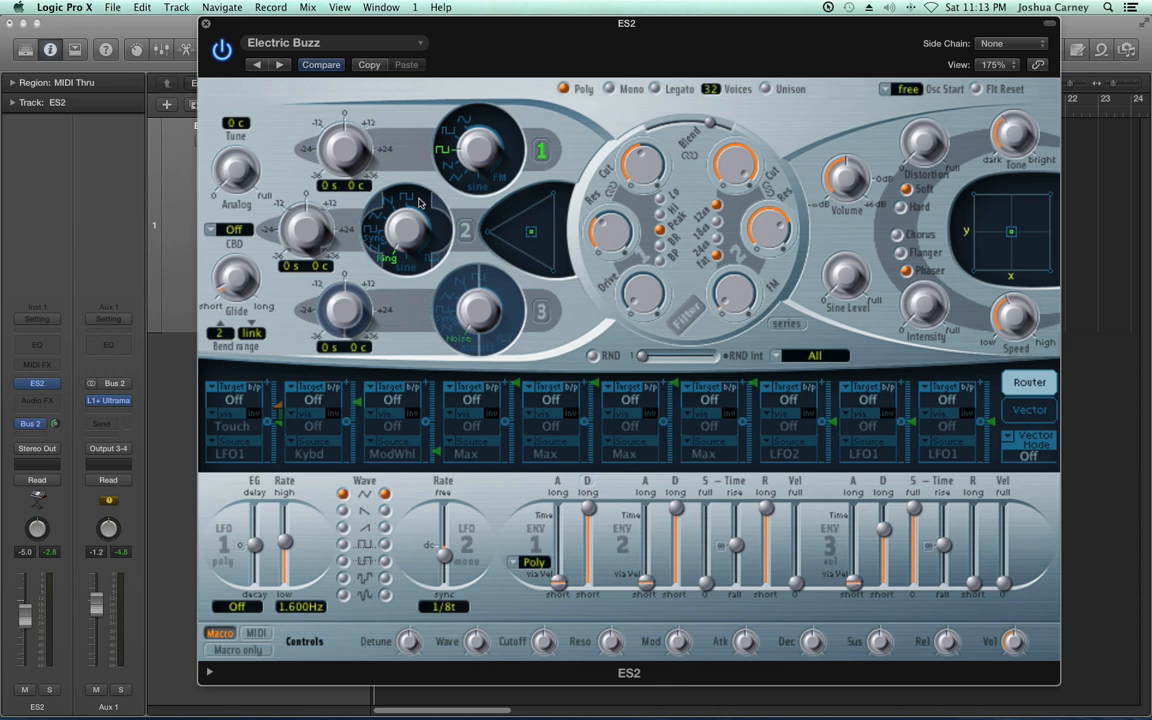
right_click(541, 312)
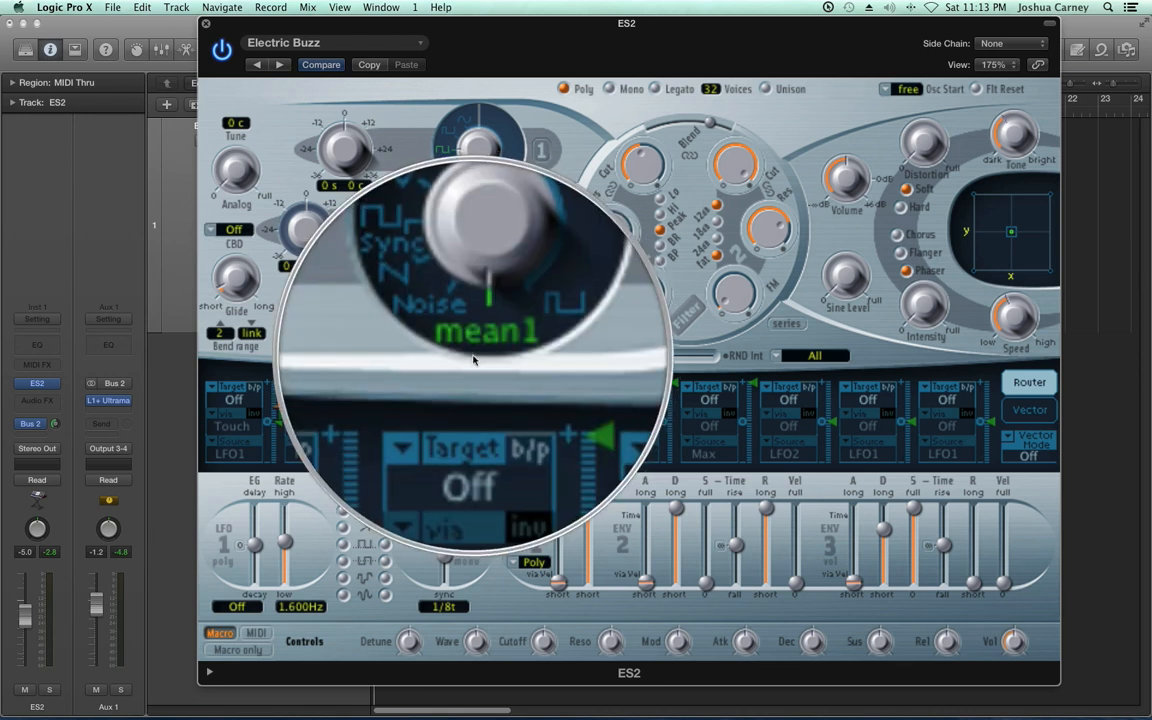
Examine the full list of digital waveforms available for oscillator 3, down to 99-iron2
right_click(477, 350)
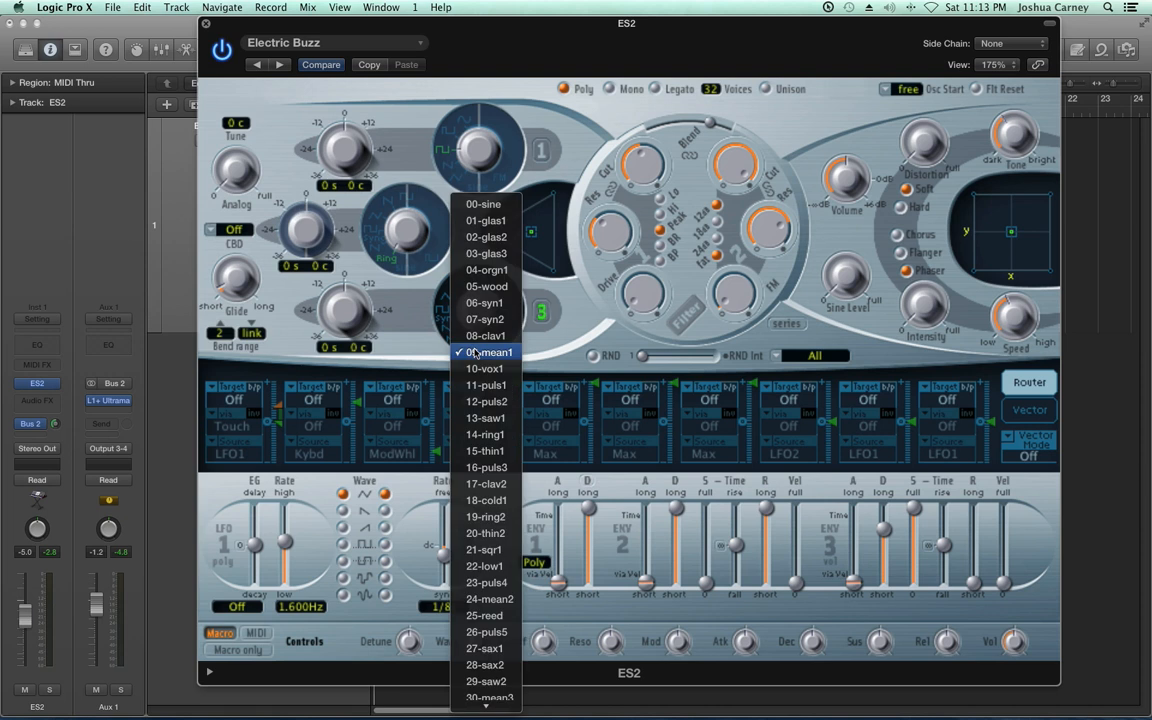
click(566, 352)
right_click(474, 349)
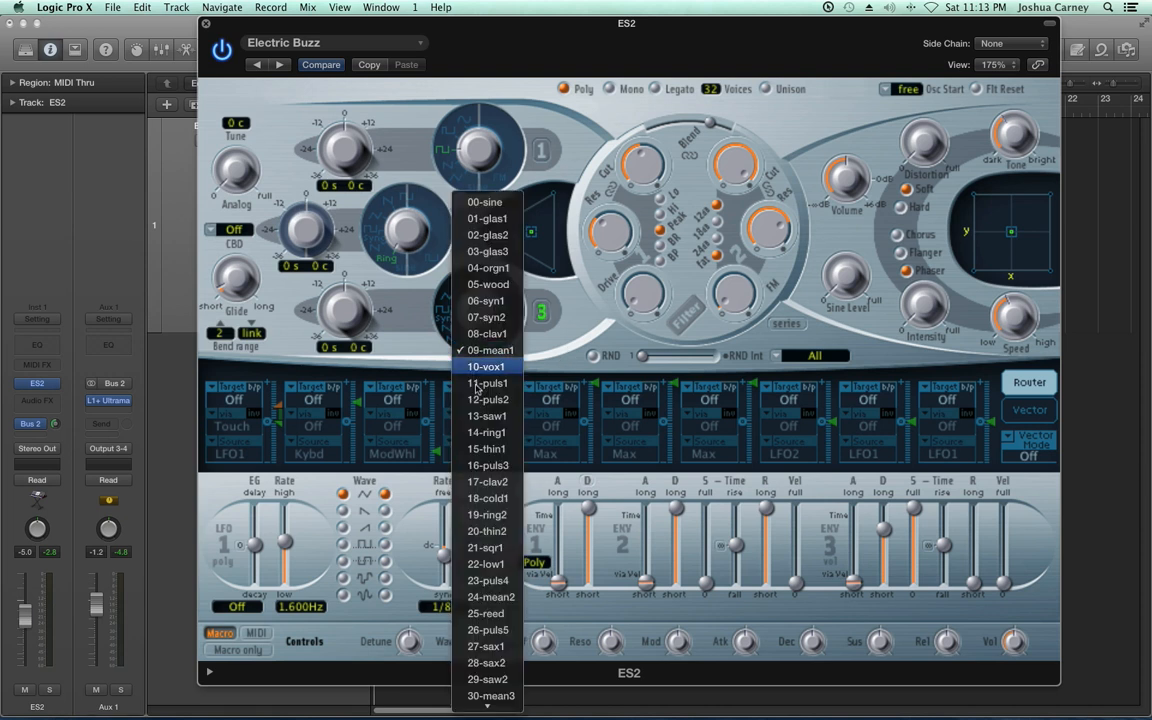
mouse_move(478, 706)
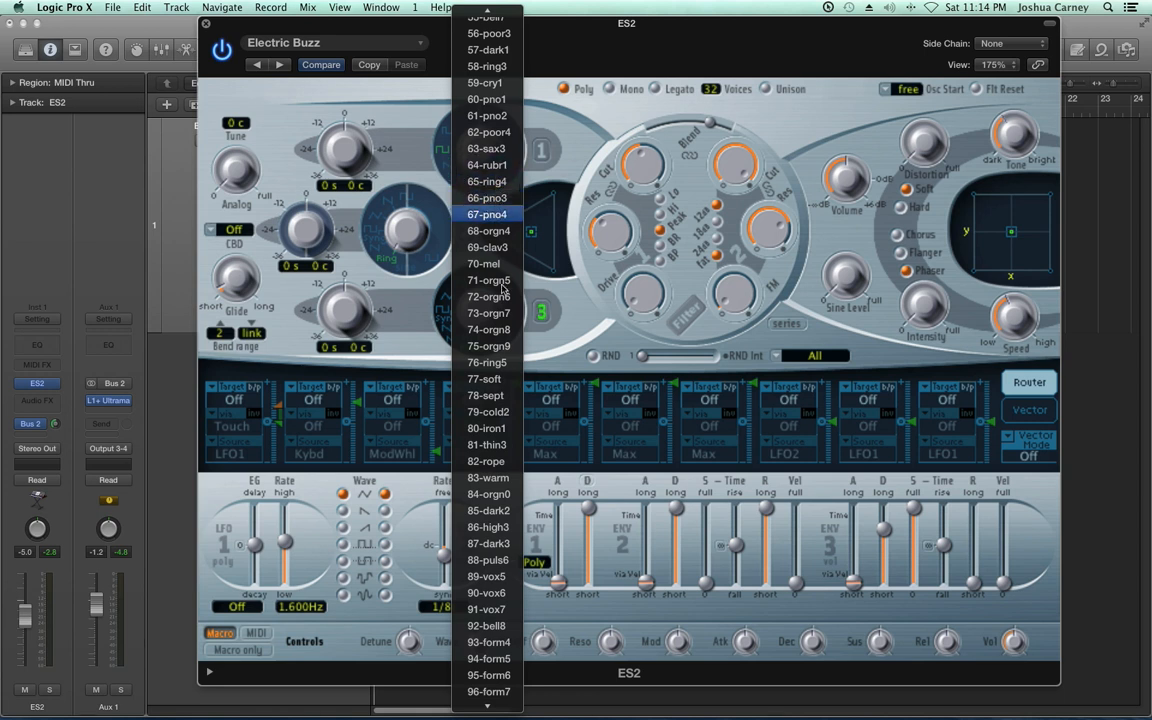
scroll(490, 430, down, 2)
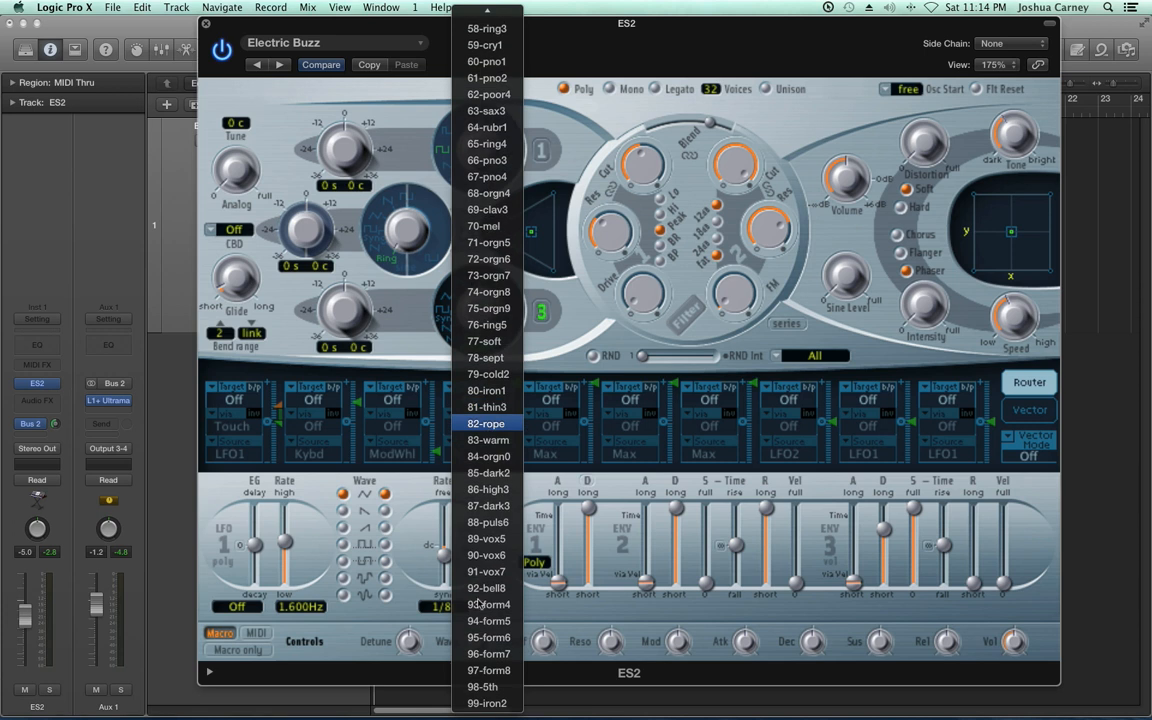
key(Down)
key(Down)
key(Down)
key(Down)
key(Down)
key(Down)
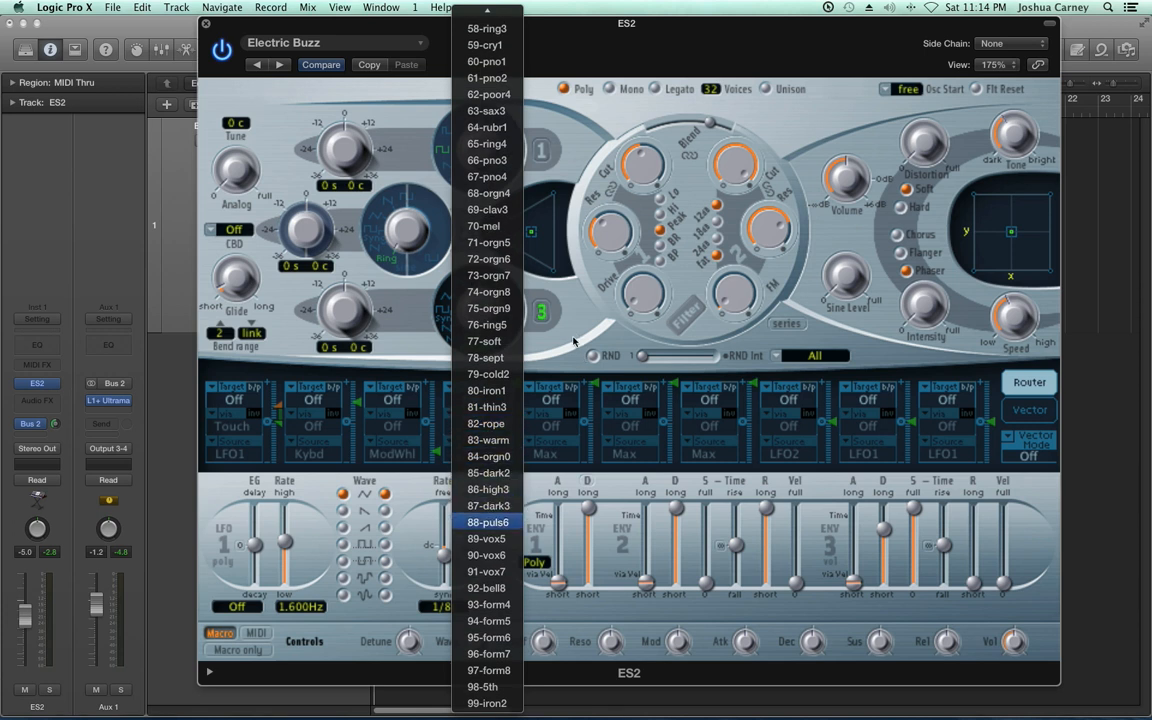
key(Return)
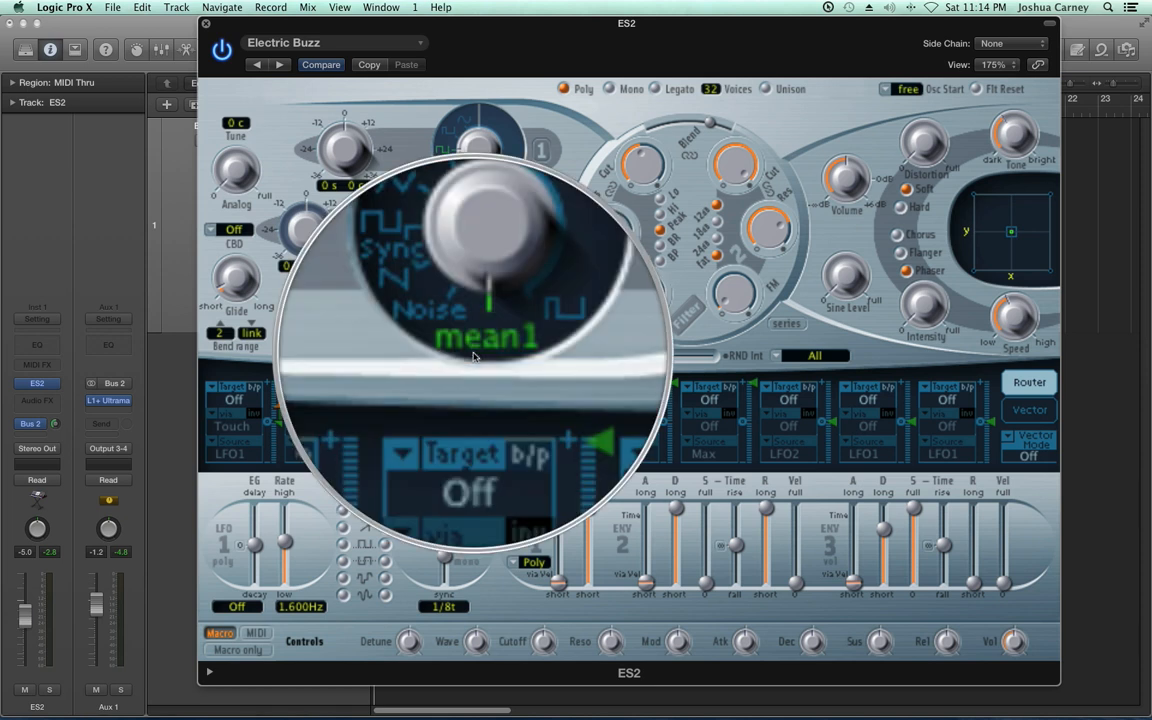
Set oscillator 3's digital waveform to 44-orgn3
click(478, 352)
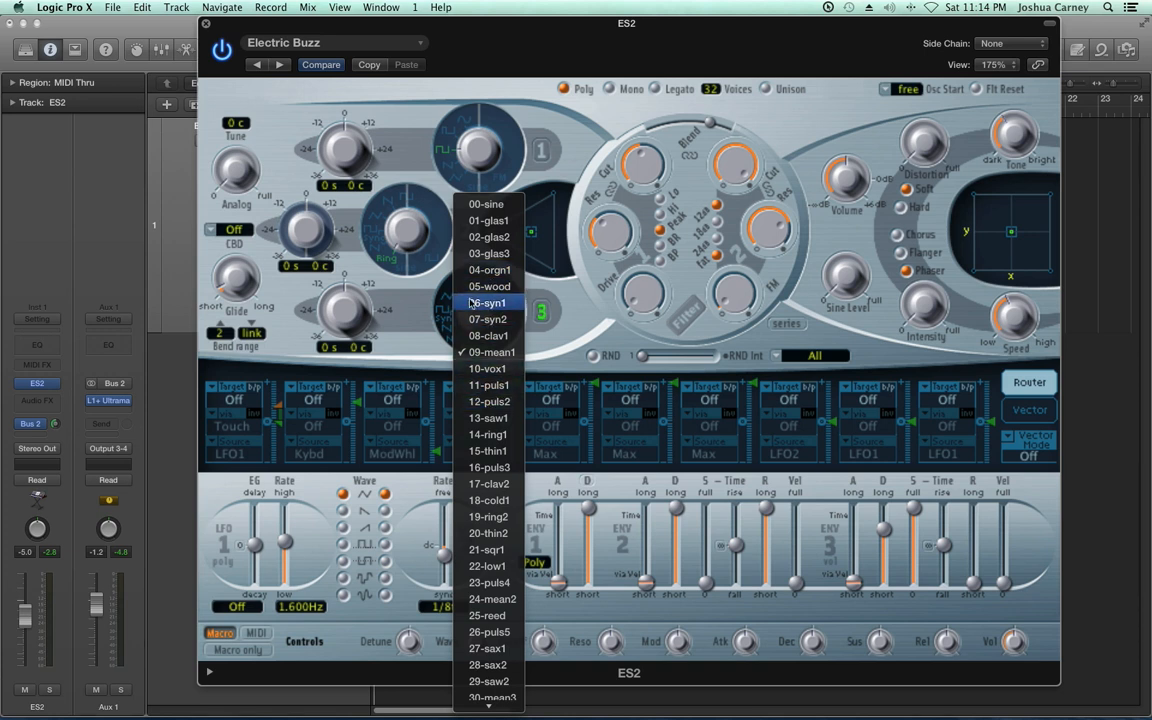
scroll(488, 519, down, 1)
scroll(488, 519, down, 8)
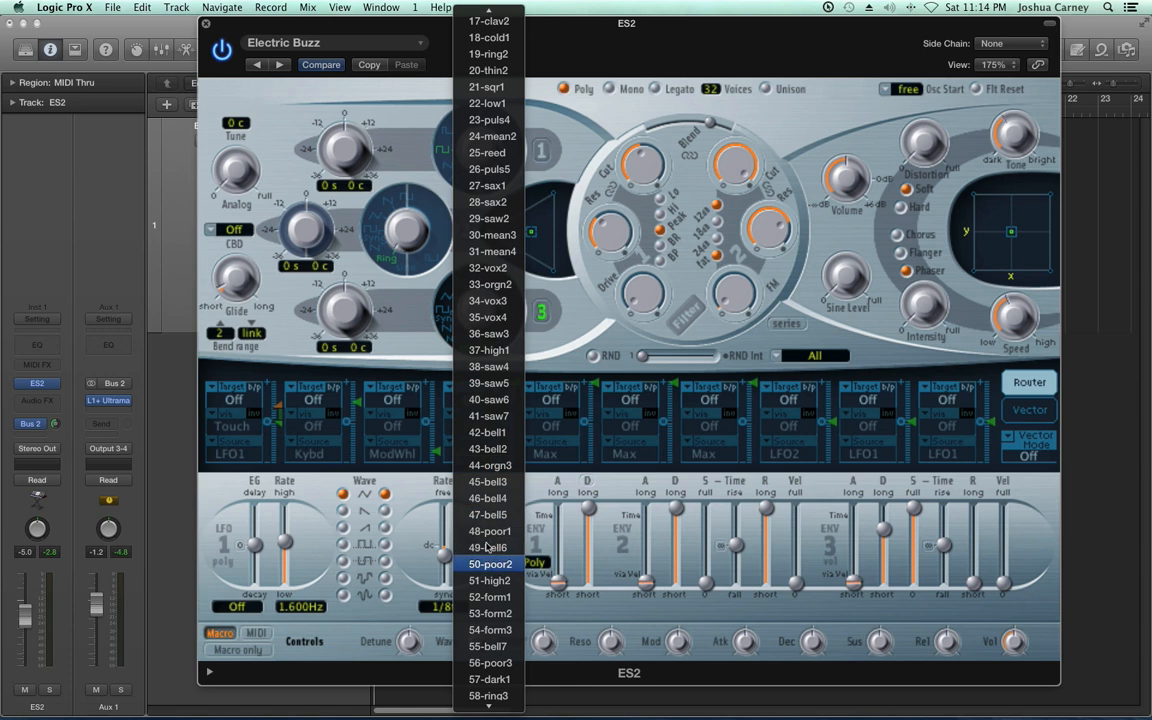
click(507, 466)
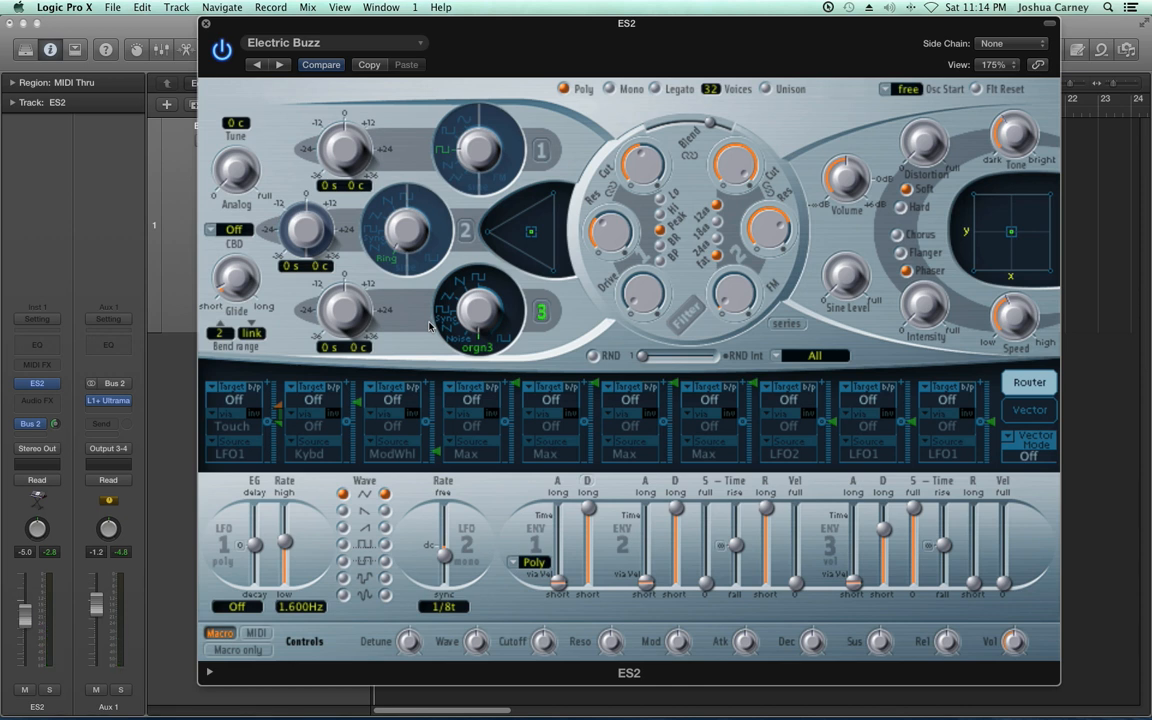
Switch on oscillators 1 and 2, with oscillator 2 on the sine digital waveform and oscillator 1 on 24-mean2
click(465, 232)
click(541, 152)
right_click(384, 264)
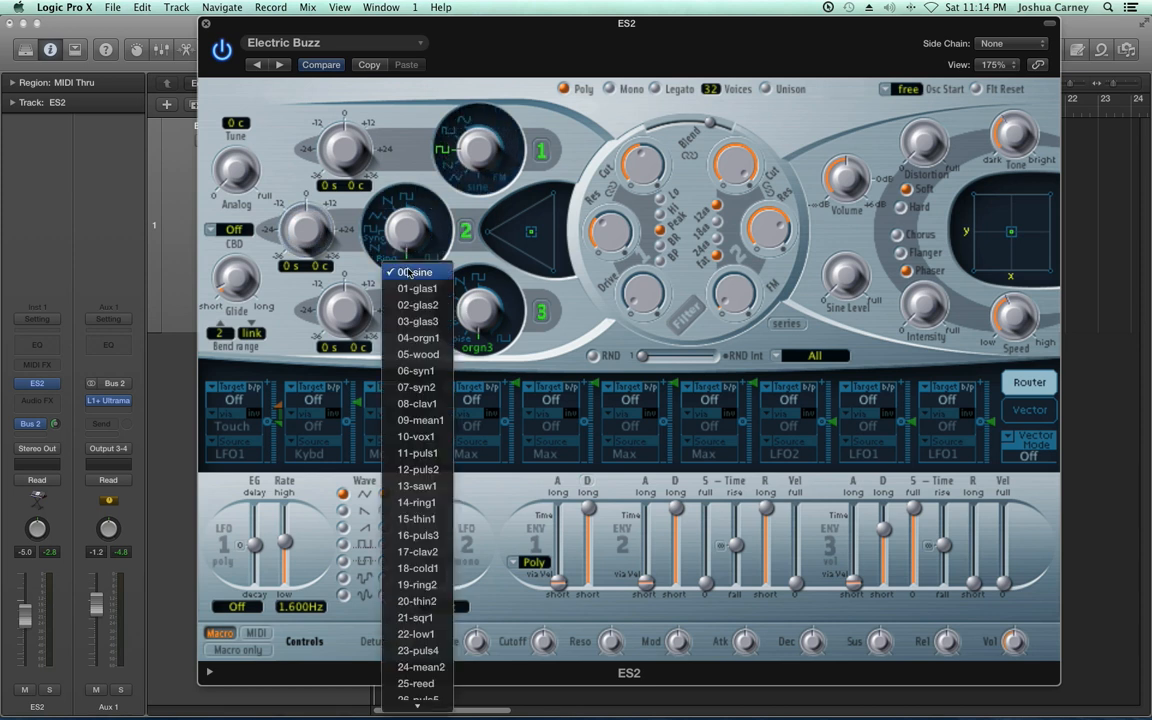
click(374, 334)
drag(467, 170, 475, 232)
click(480, 192)
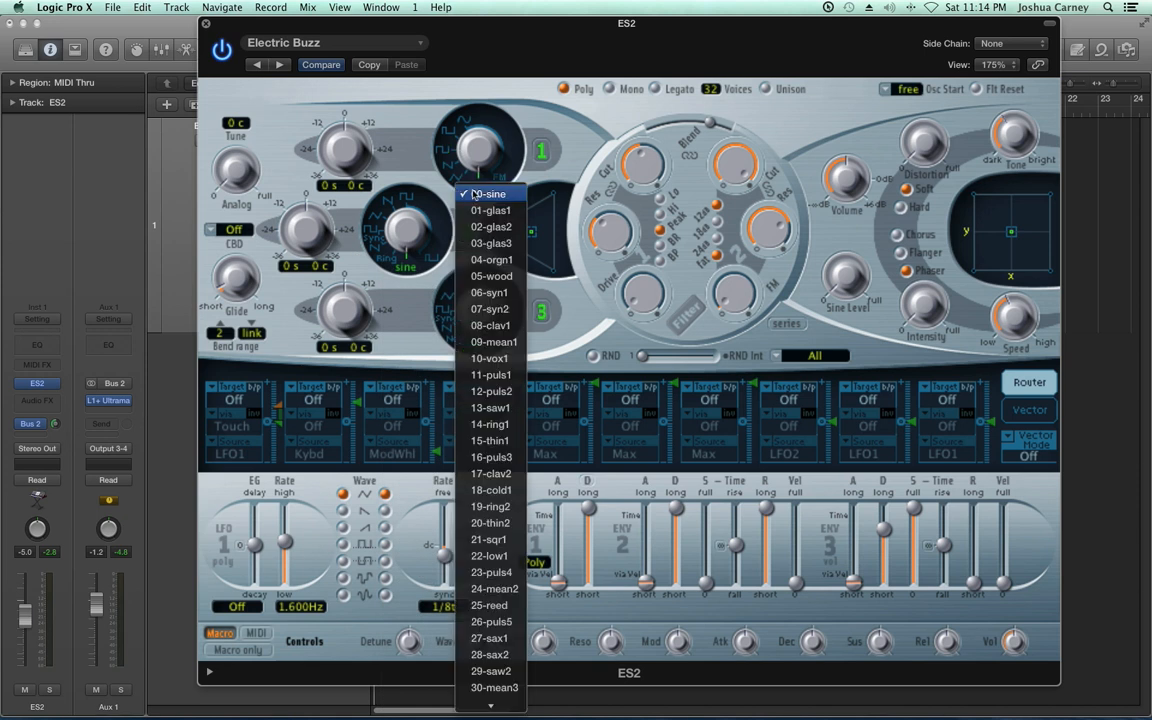
click(488, 587)
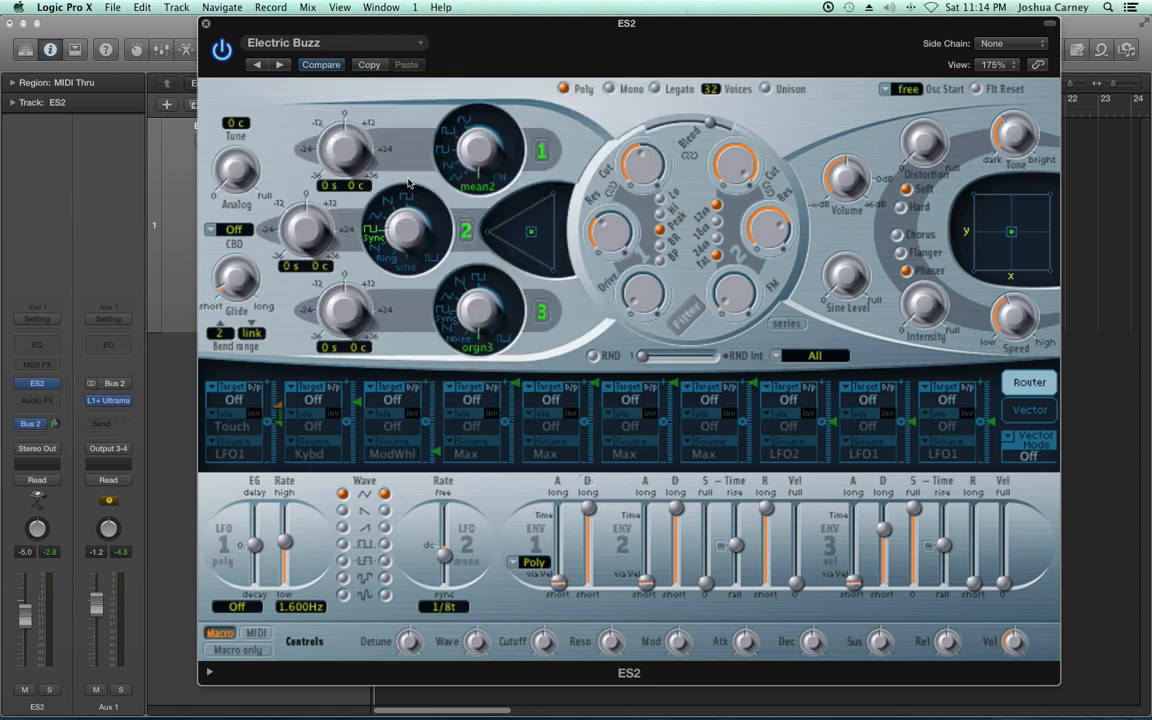
Set oscillator 2 to the variable pulse wave and oscillator 3 to sawtooth, and shift the balance point slightly within the oscillator mix triangle
drag(407, 144, 403, 81)
drag(462, 238, 462, 219)
drag(530, 240, 524, 234)
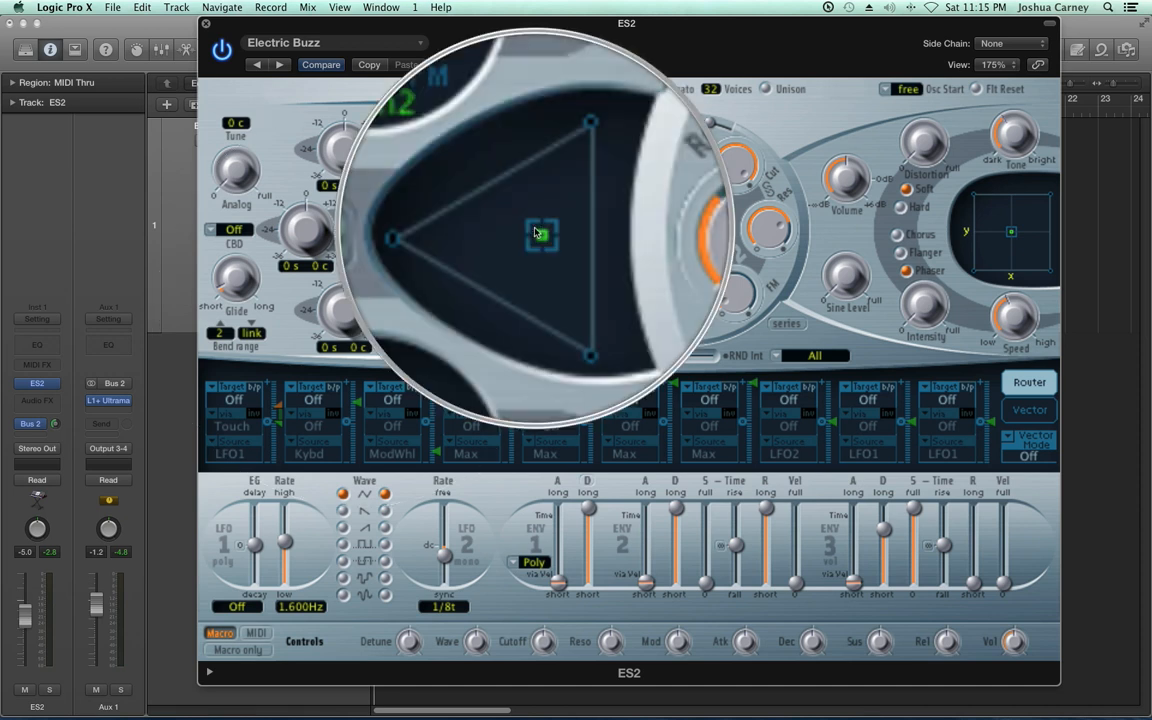
mouse_move(537, 231)
mouse_down()
mouse_move(510, 234)
mouse_move(555, 264)
mouse_move(550, 225)
mouse_move(529, 232)
mouse_move(545, 227)
mouse_move(546, 253)
mouse_move(531, 234)
mouse_up()
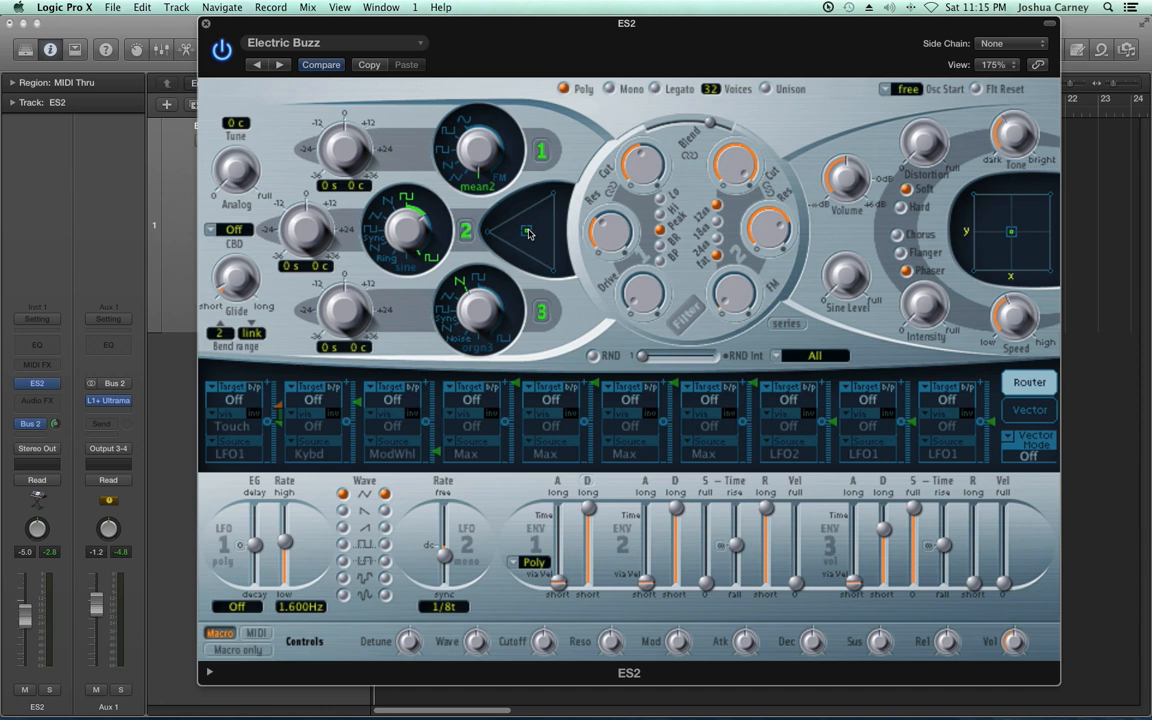
mouse_move(529, 233)
mouse_down()
mouse_move(546, 263)
mouse_move(538, 237)
mouse_up()
Switch off oscillator 3 and set oscillator 1 to the FM range with oscillator 2 on the sine waveform
click(541, 313)
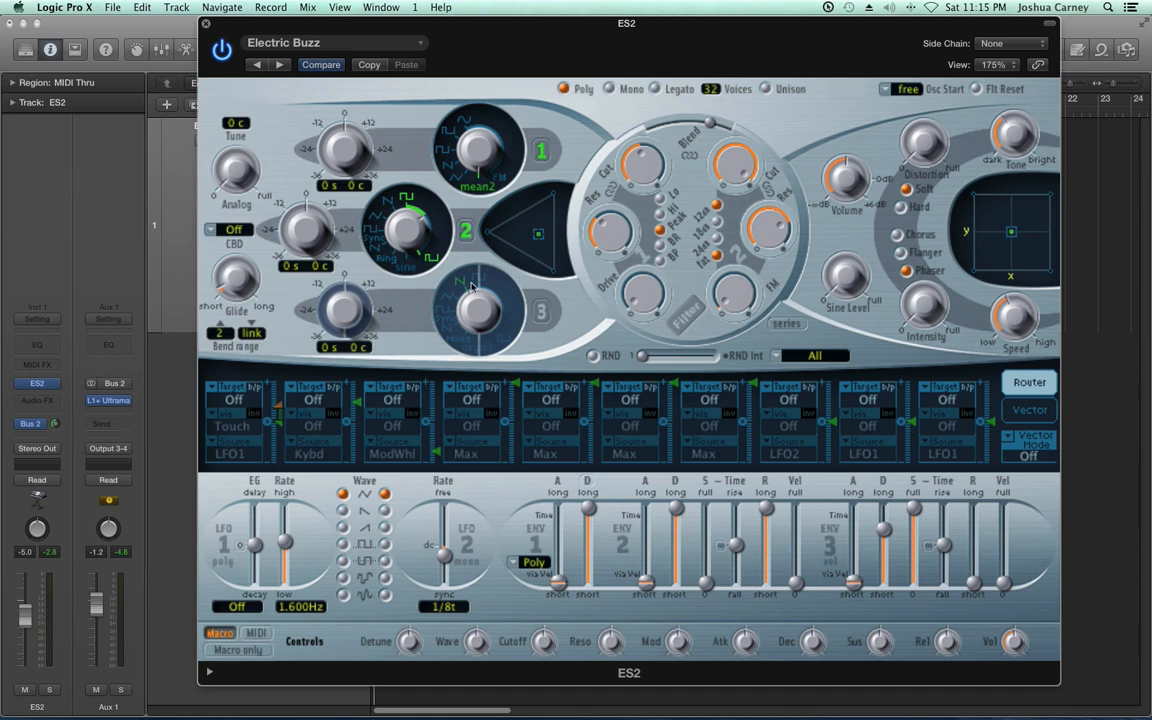
drag(480, 153, 468, 39)
drag(408, 228, 442, 406)
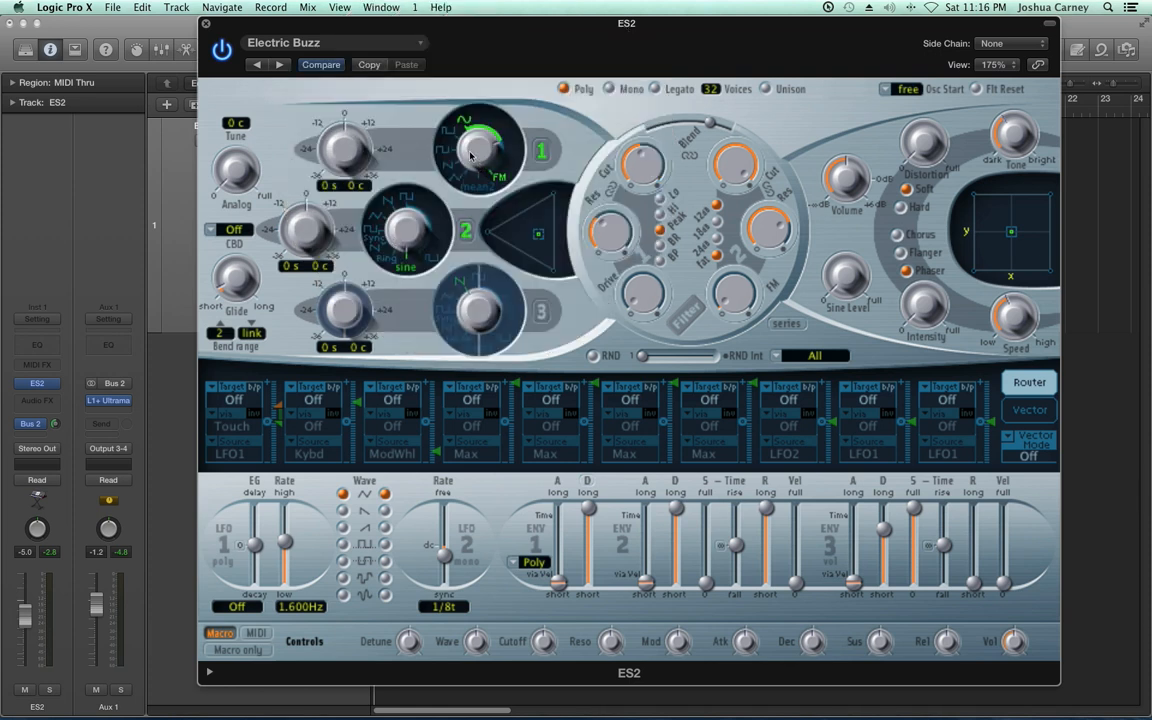
Try different FM amounts and modulator waves, restore oscillator 1 to mean2 and oscillator 2 to pulse, and switch oscillator 3 back on
drag(483, 155, 502, 205)
drag(405, 206, 404, 112)
drag(490, 155, 498, 122)
drag(408, 237, 419, 178)
drag(468, 146, 480, 282)
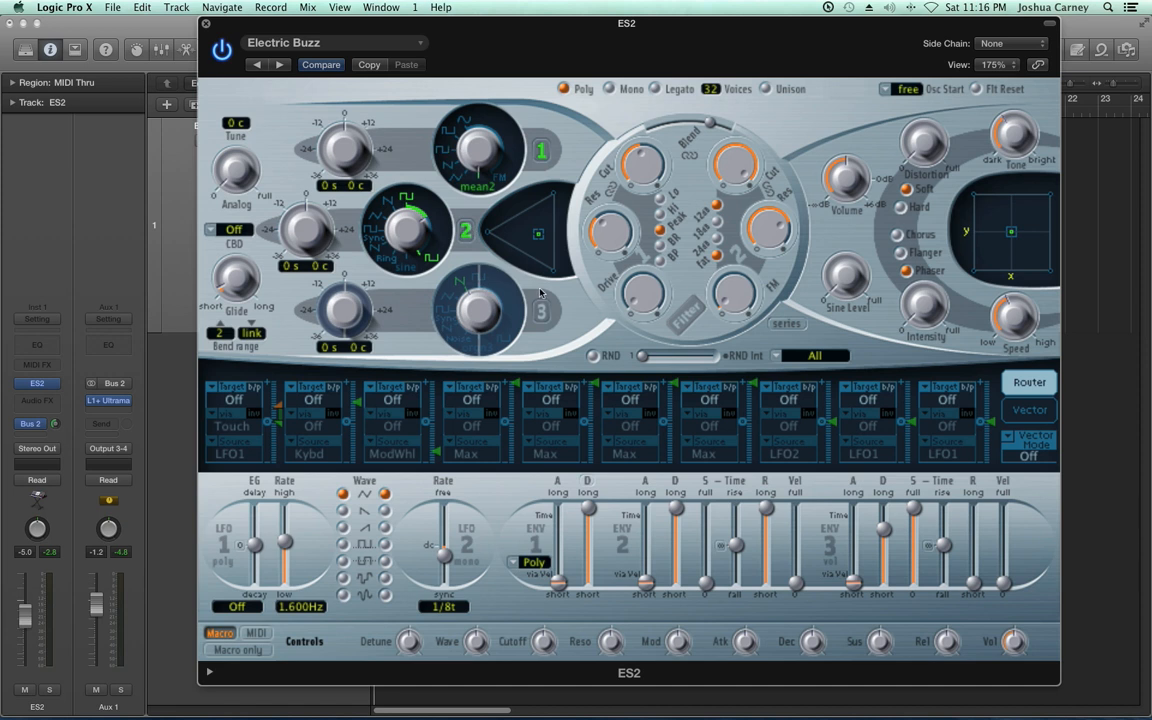
click(541, 312)
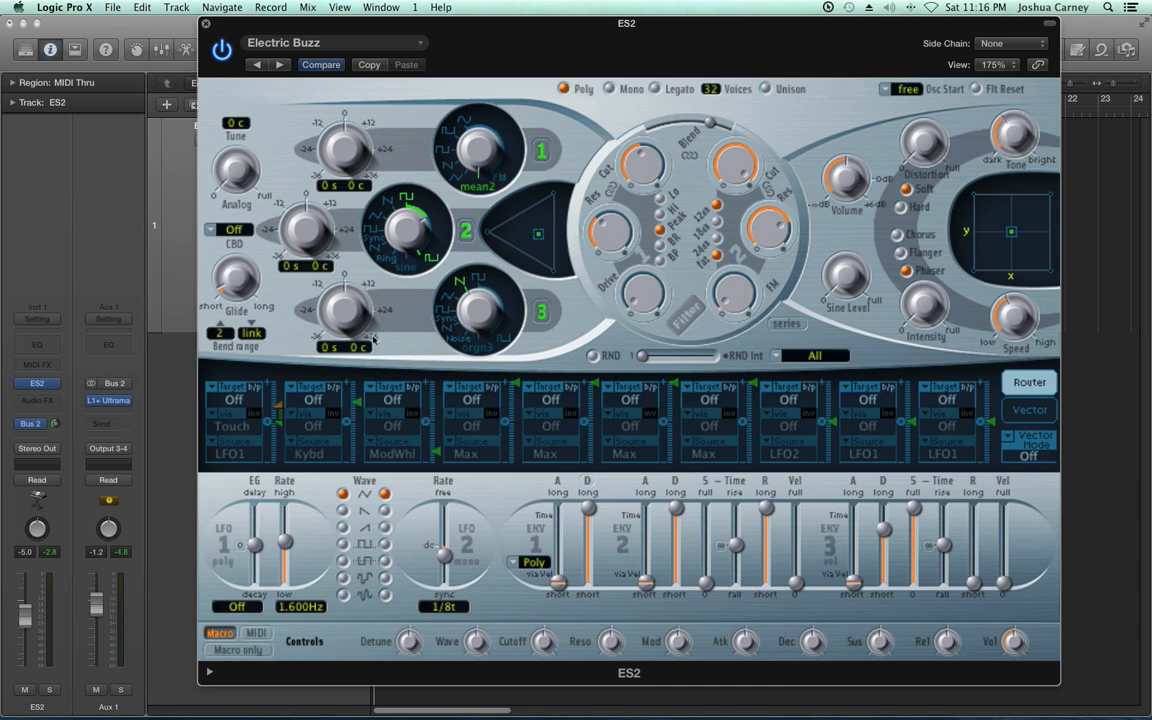
Tune oscillator 3 to -12 s 0 c, oscillator 2 to 0 s -7 c and oscillator 1 to 0 s 7 c
drag(346, 314, 371, 351)
drag(322, 234, 328, 203)
drag(302, 216, 308, 282)
drag(345, 186, 361, 157)
drag(316, 272, 317, 294)
drag(355, 188, 347, 220)
Turn on Unison and raise the Analog amount to about the middle of its range
click(765, 89)
click(793, 91)
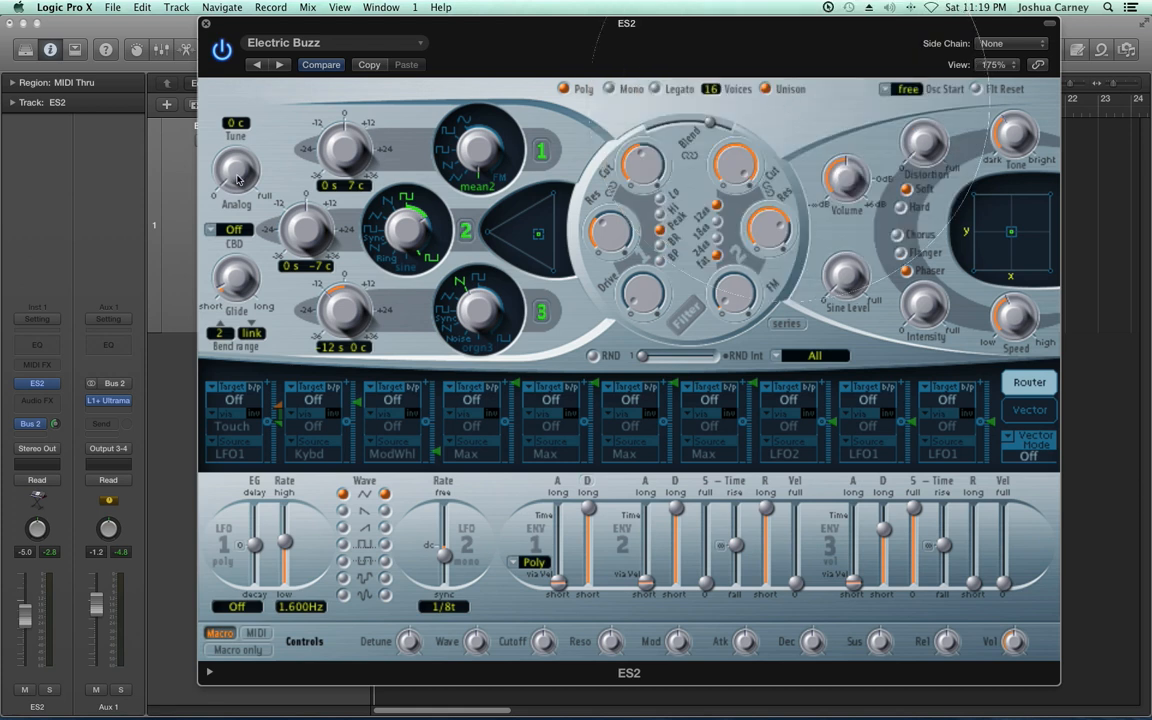
drag(238, 177, 238, 99)
drag(249, 169, 253, 151)
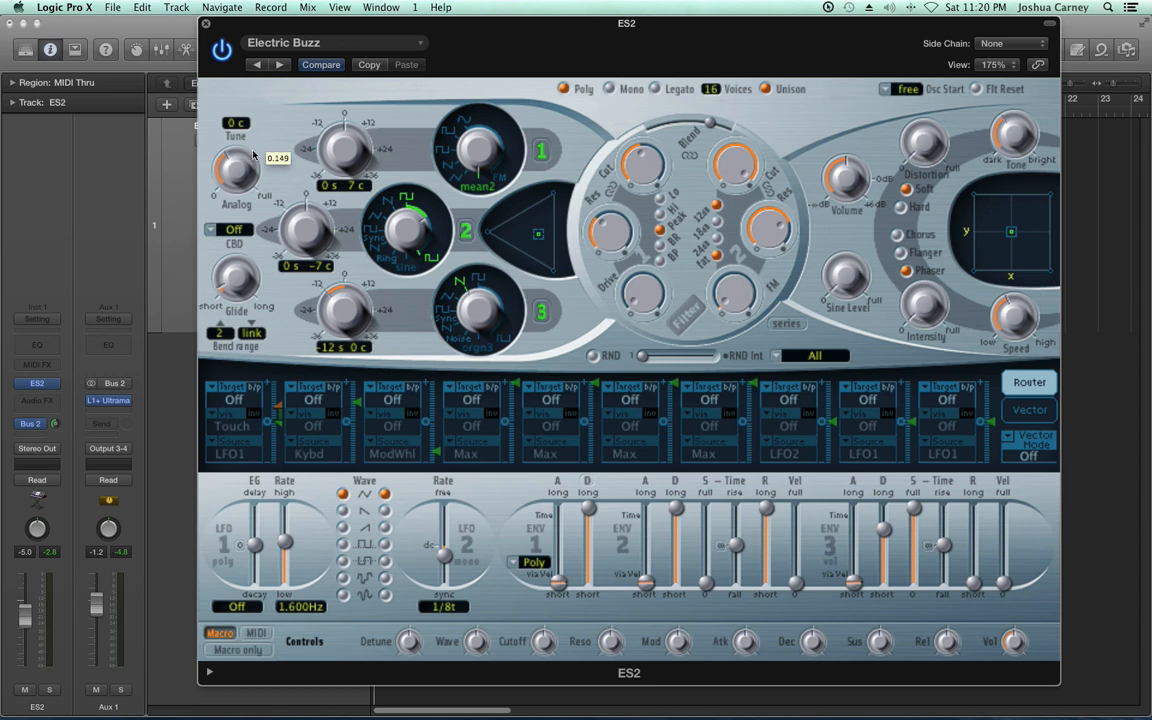
drag(245, 166, 234, 169)
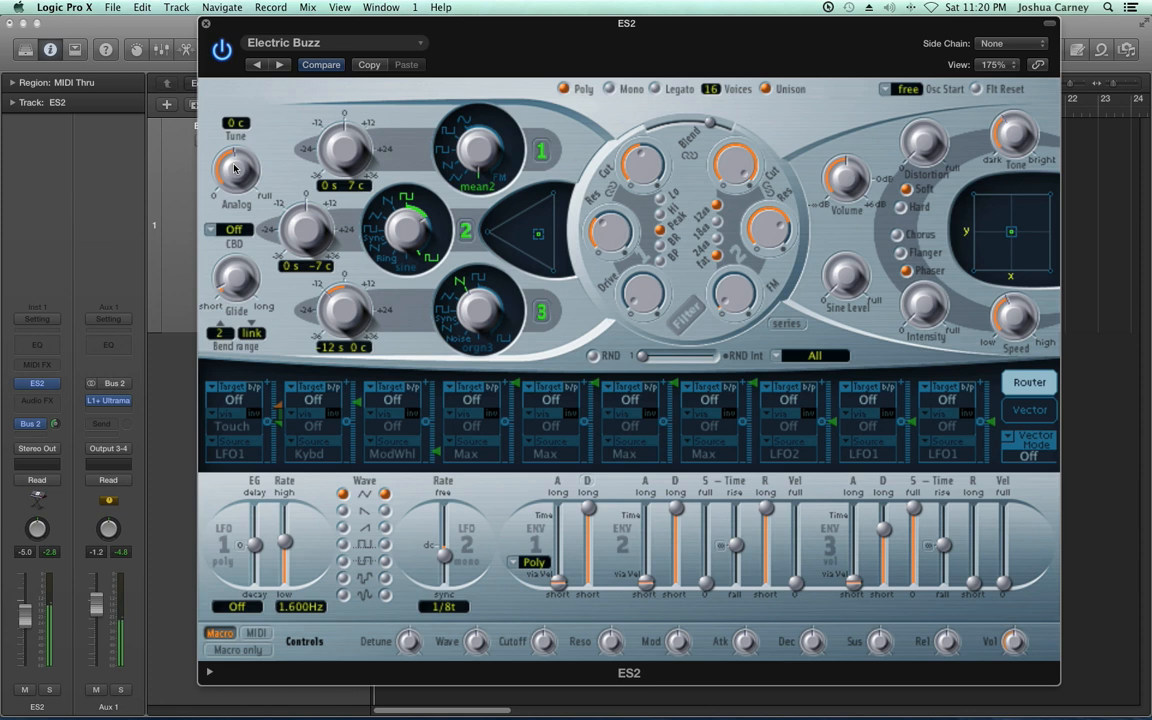
drag(234, 168, 242, 51)
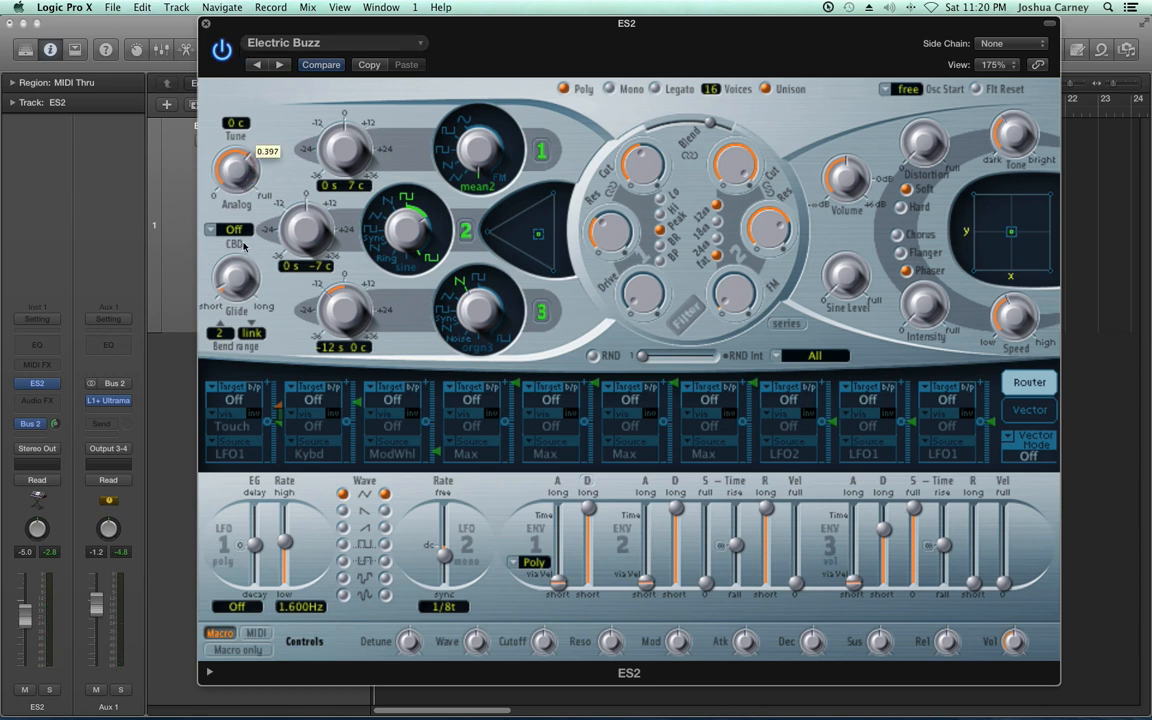
Try Mono and Legato modes with Unison switched off, and return to Poly with Unison on
click(636, 93)
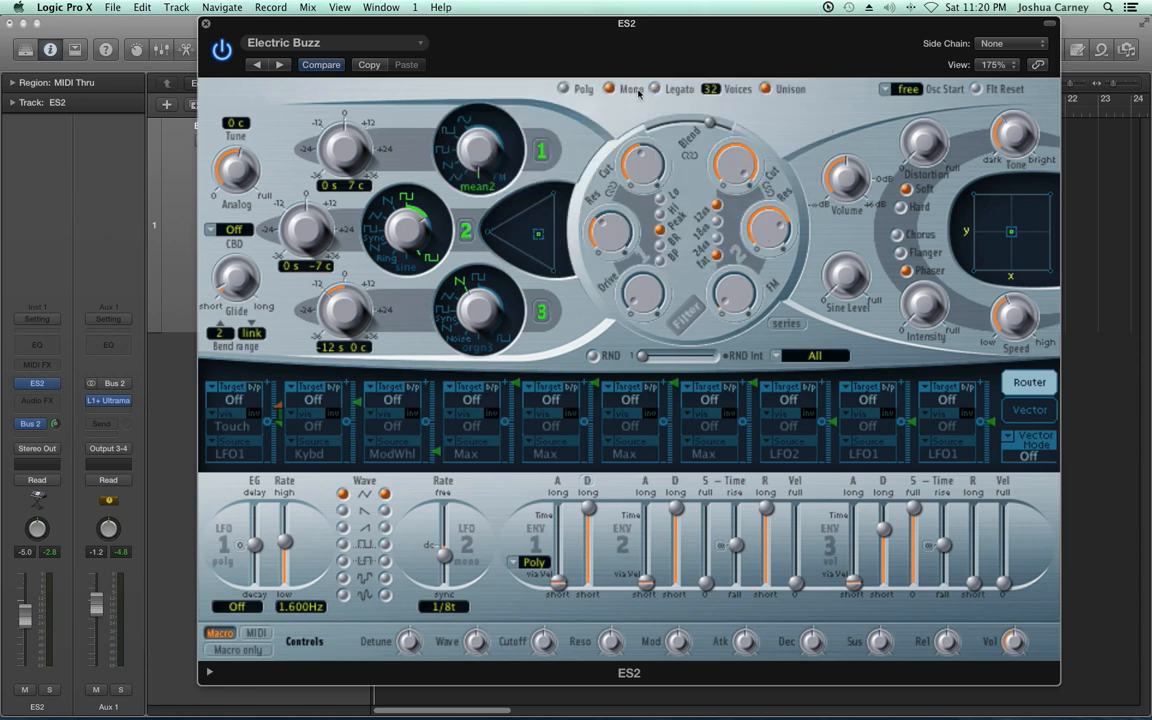
click(777, 89)
click(680, 90)
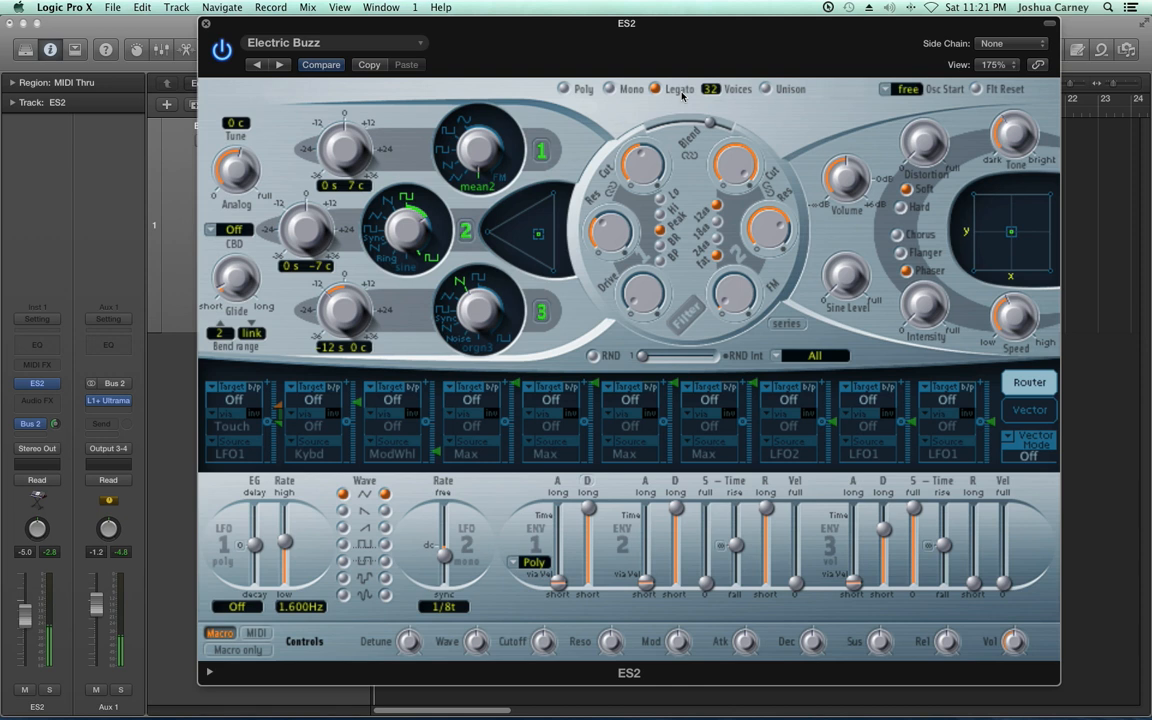
click(655, 90)
click(655, 89)
click(766, 89)
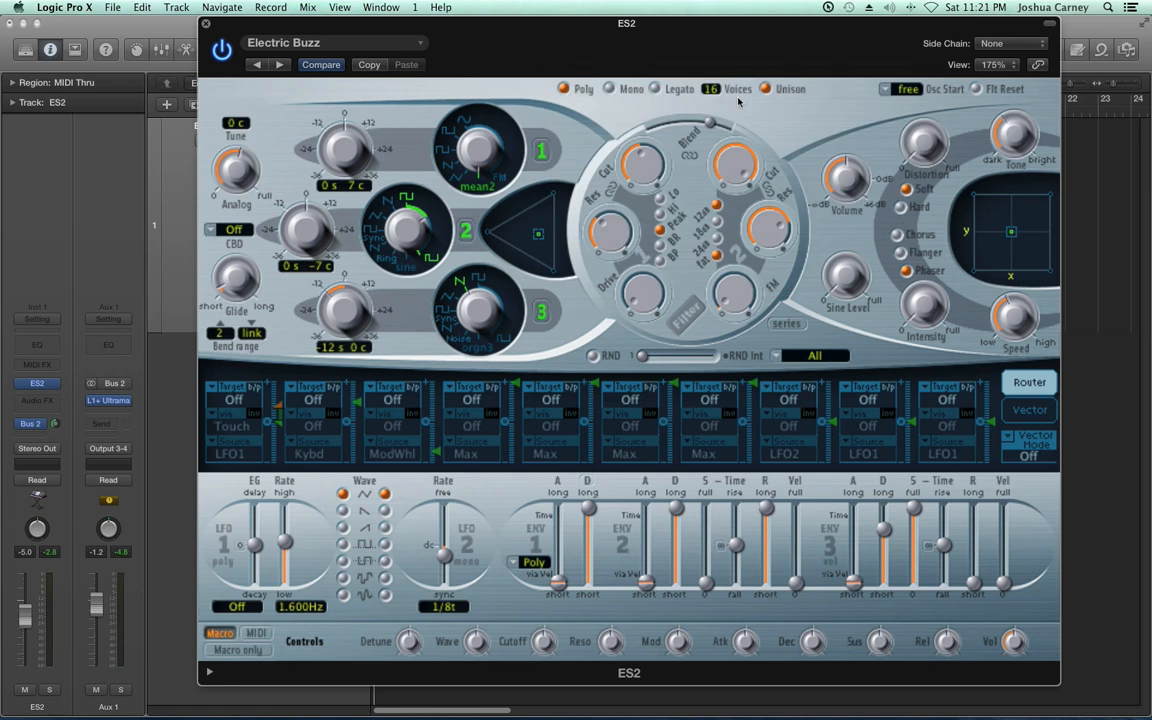
Try Legato mode with Unison while lowering and raising the output Volume, and return to Poly
click(633, 94)
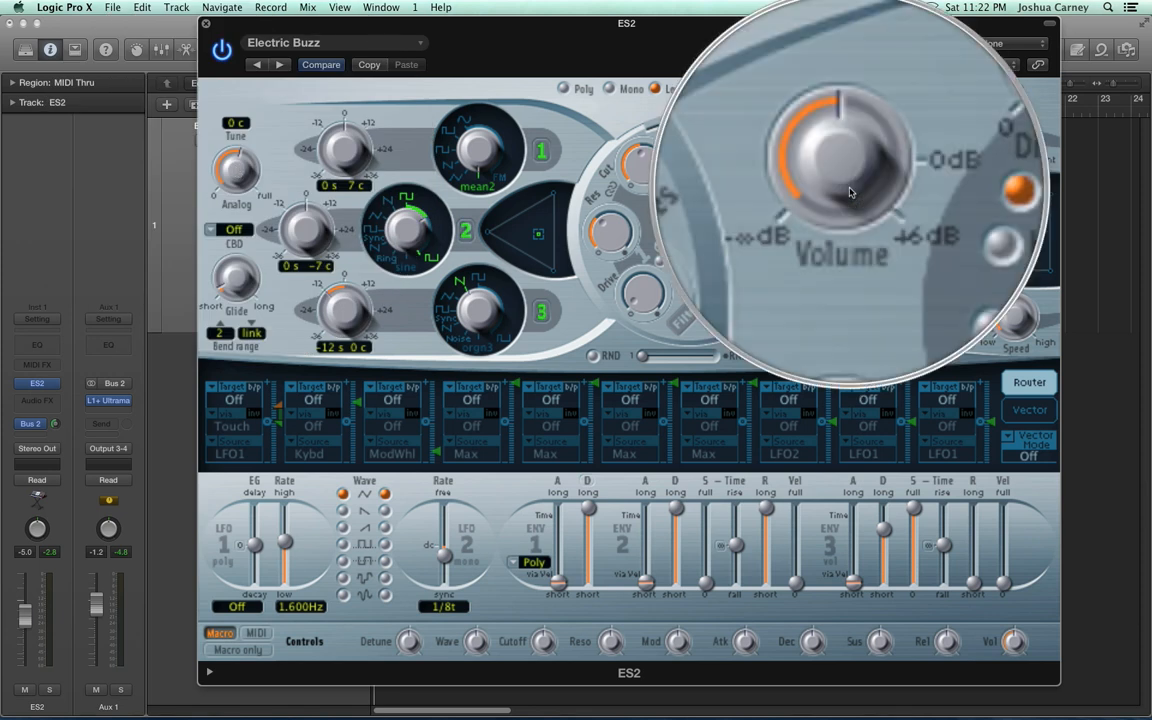
drag(850, 193, 851, 236)
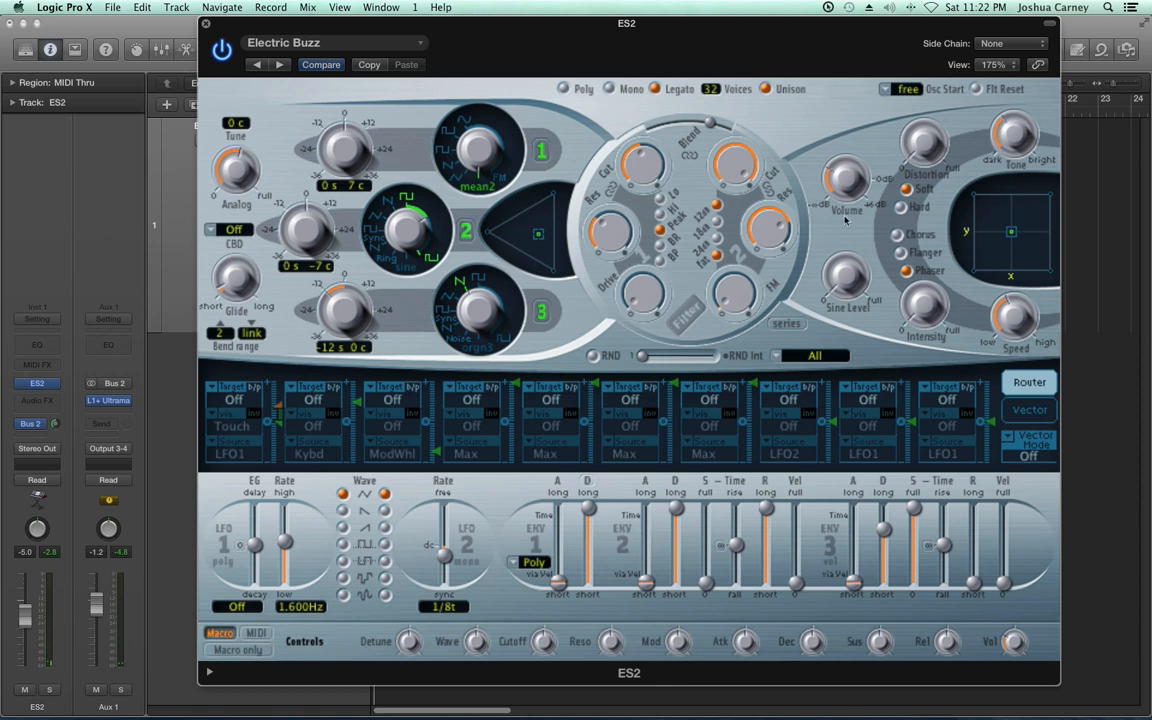
drag(855, 189, 857, 148)
click(584, 92)
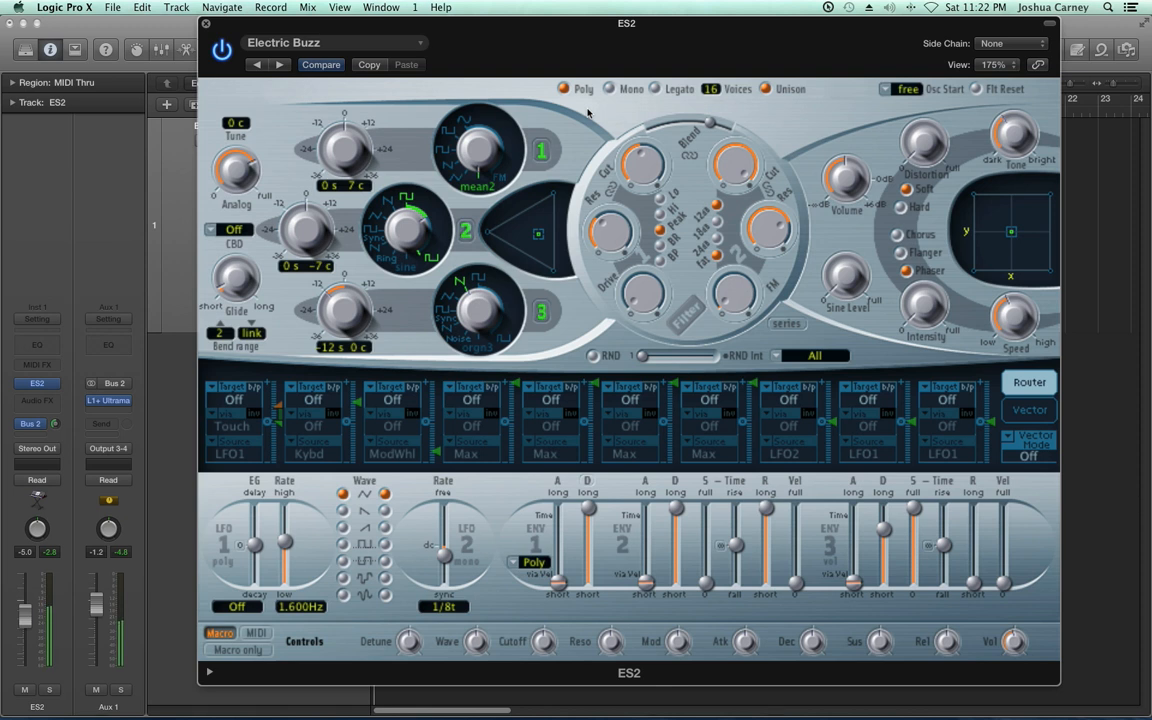
Lower the Analog amount to about midway and compare Legato with Poly, leaving Poly selected
drag(237, 172, 237, 207)
click(658, 89)
click(563, 89)
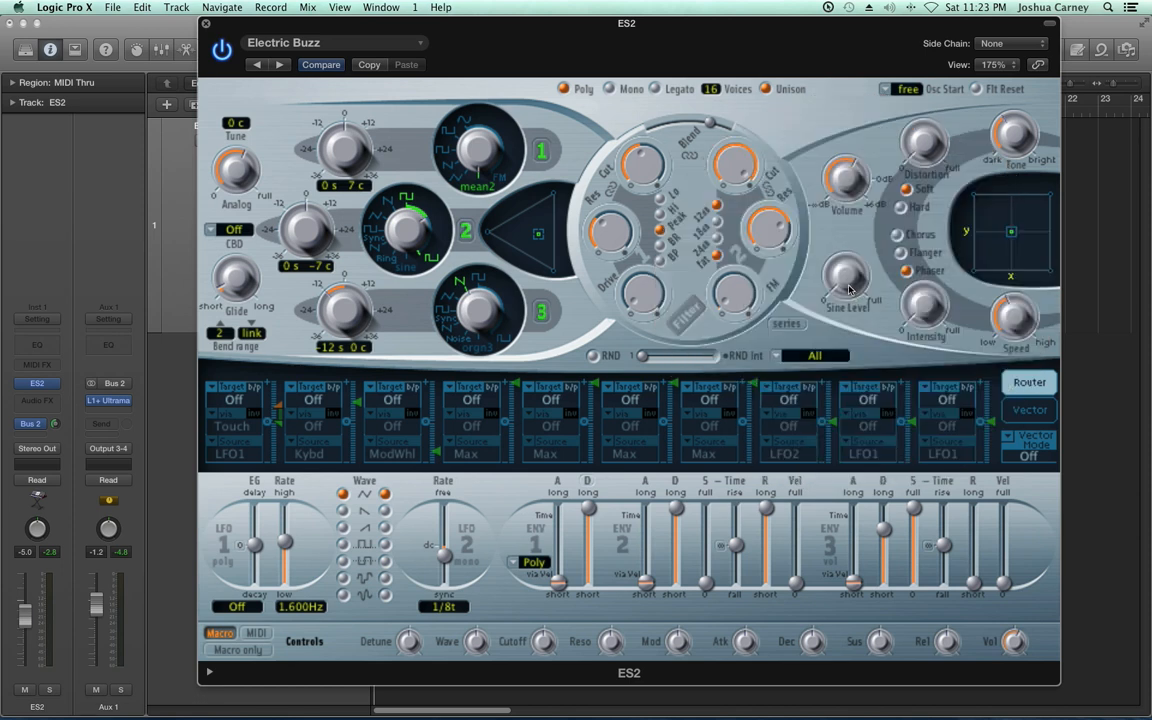
Raise the Sine Level to about halfway and try the Flanger and Phaser with more Intensity, leaving the Phaser at a slower Speed
drag(848, 288, 843, 156)
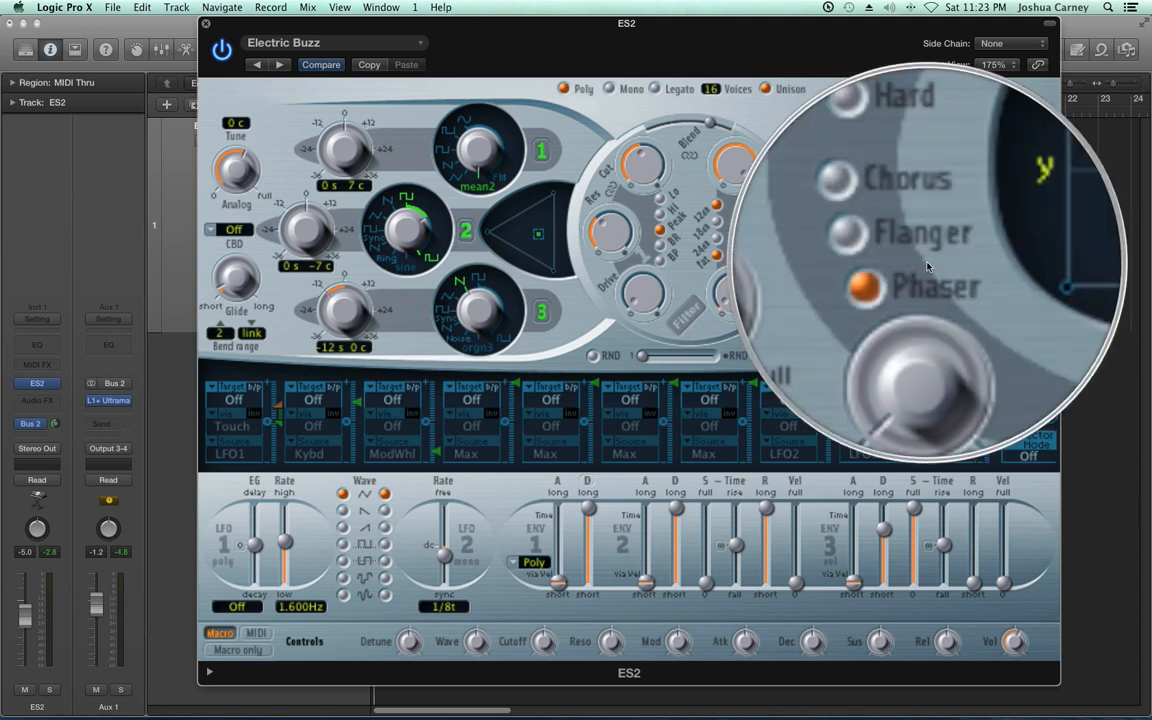
click(921, 257)
drag(925, 308, 925, 307)
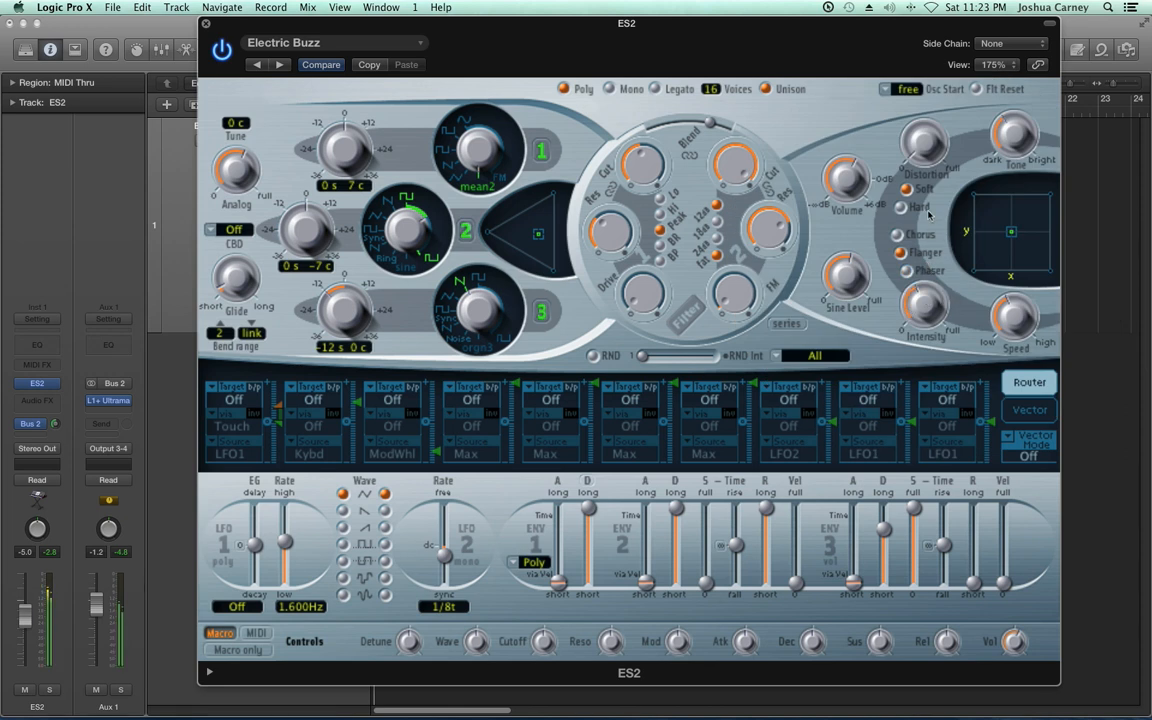
click(936, 276)
drag(1014, 318, 1012, 372)
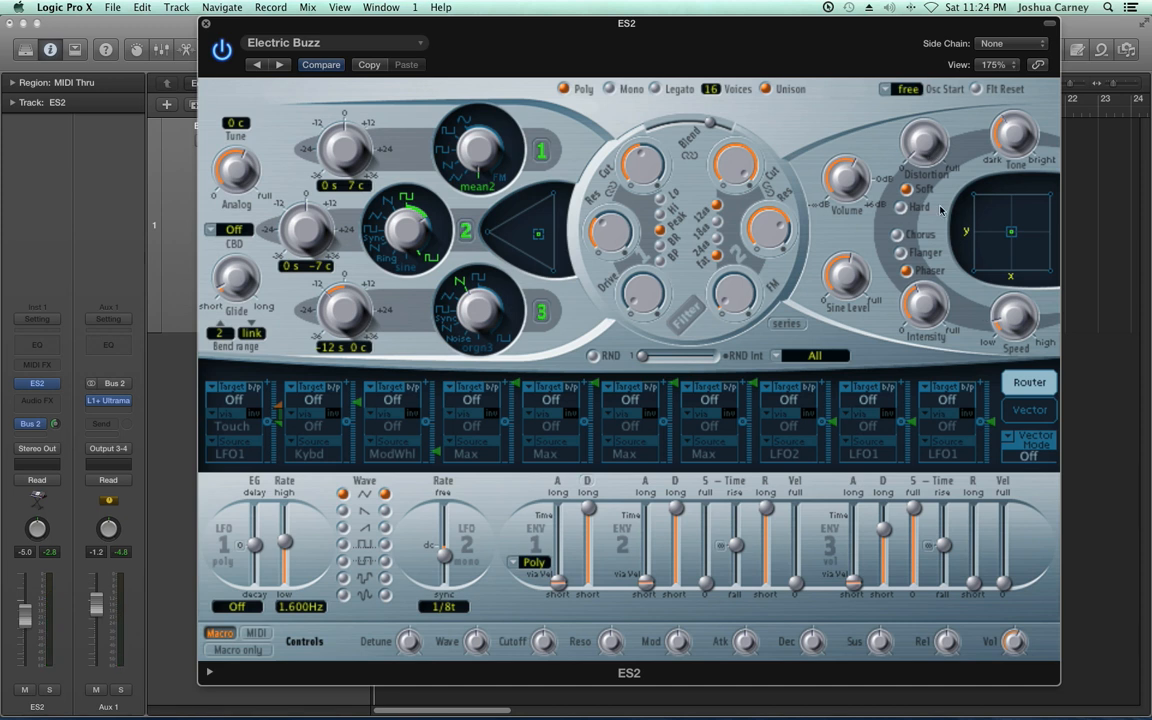
Set the distortion type to Hard, try a higher Distortion amount, and return Distortion and Intensity to zero
click(901, 206)
click(906, 188)
click(920, 210)
drag(933, 153, 933, 148)
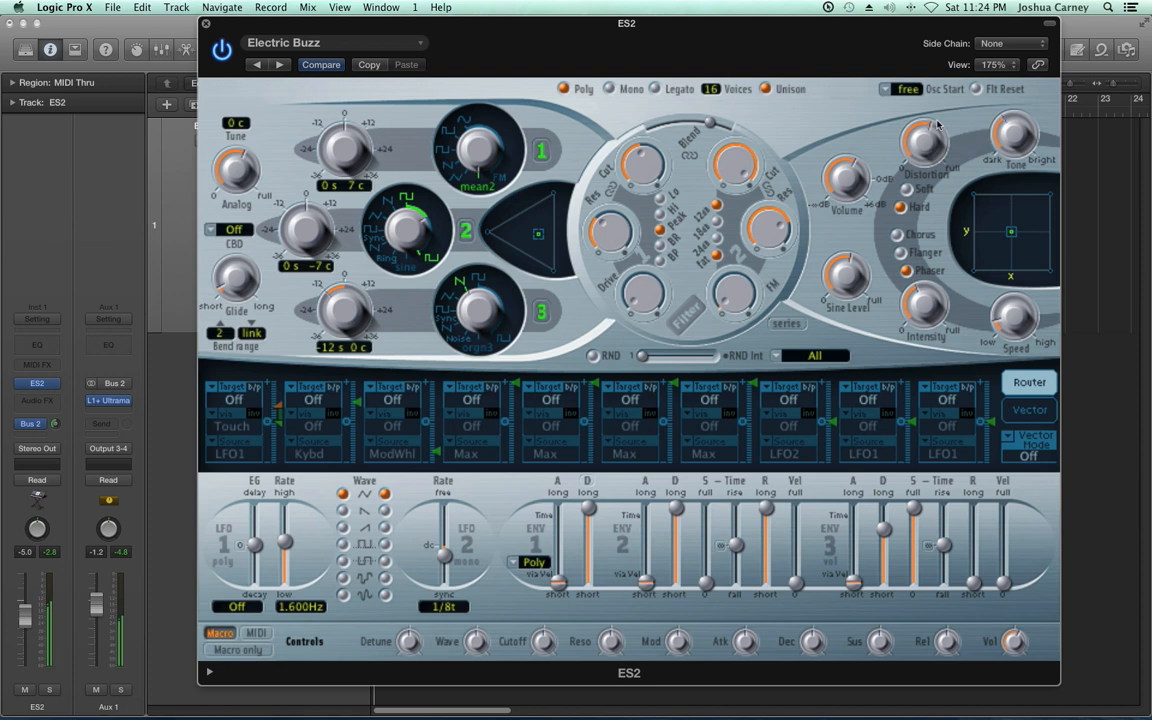
drag(933, 138, 943, 292)
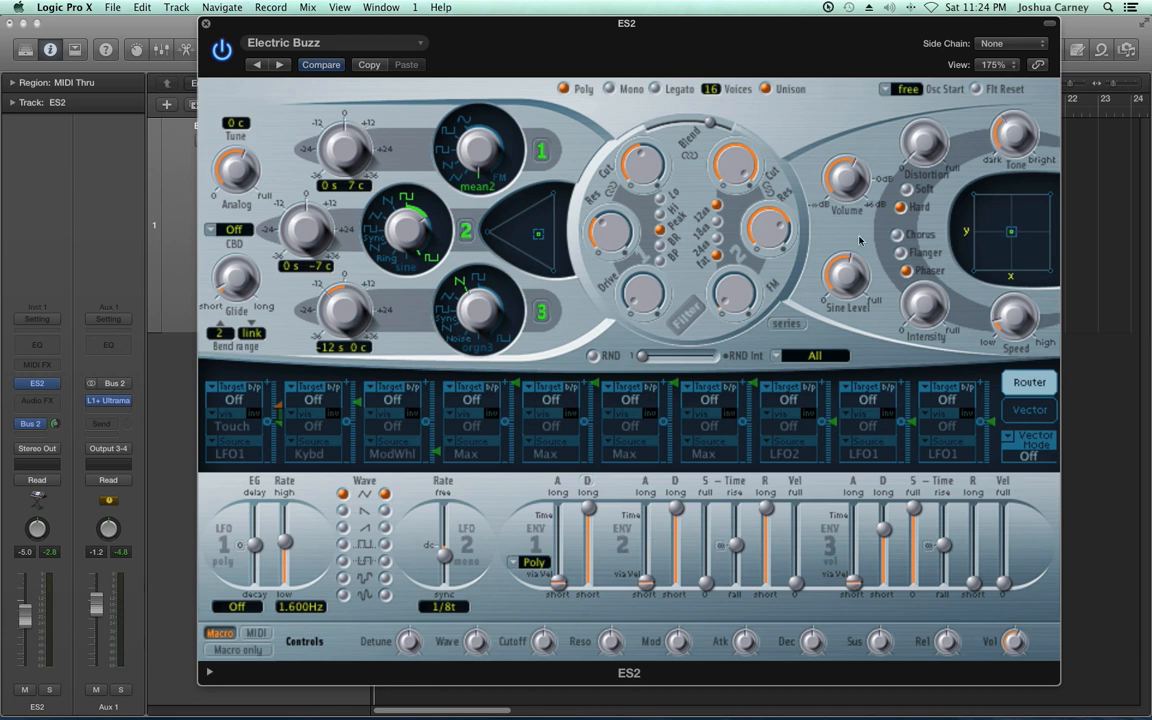
Turn on the filter section, shift Blend slightly towards filter 1 in parallel mode, and switch the routing back to series
click(686, 316)
click(784, 326)
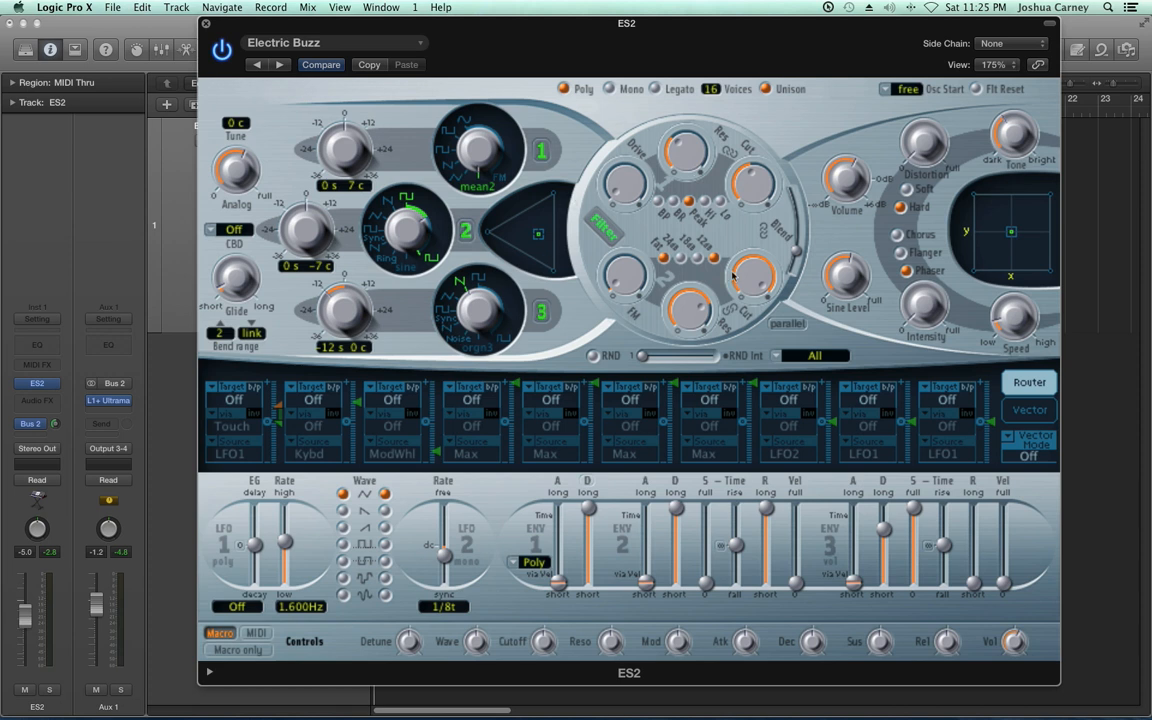
mouse_move(800, 262)
drag(800, 262, 800, 238)
click(785, 324)
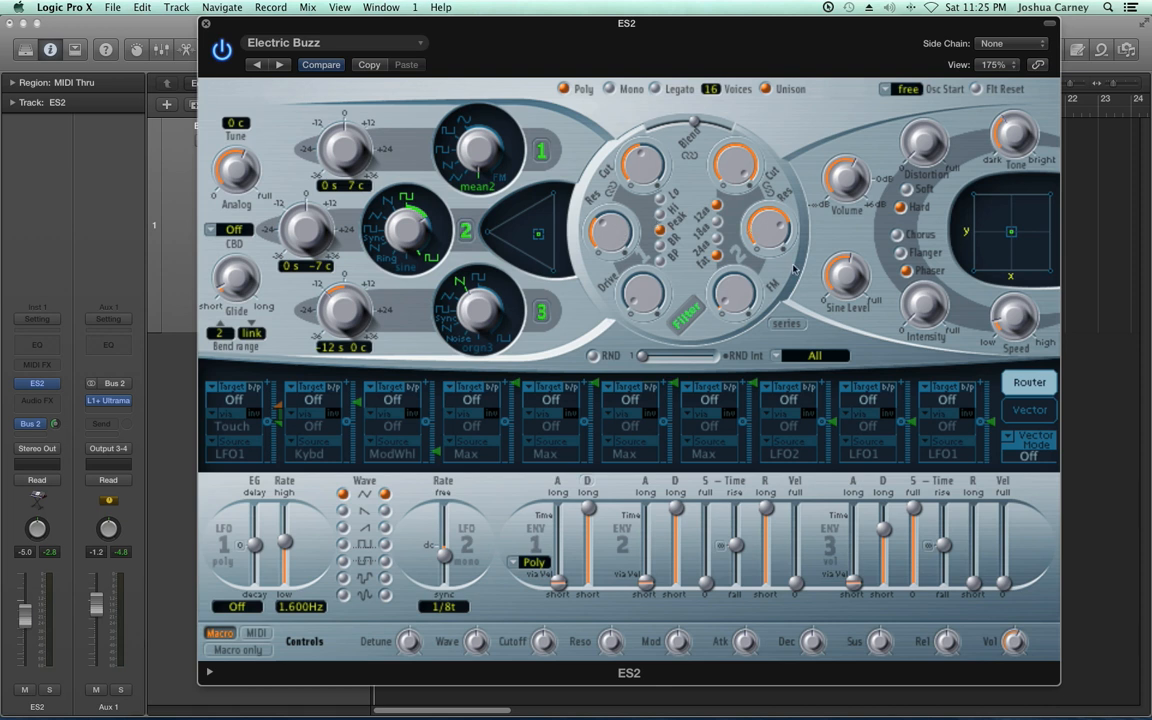
Switch the filters to parallel routing and sweep filter 1's cutoff in Lo mode with its resonance at zero
click(788, 324)
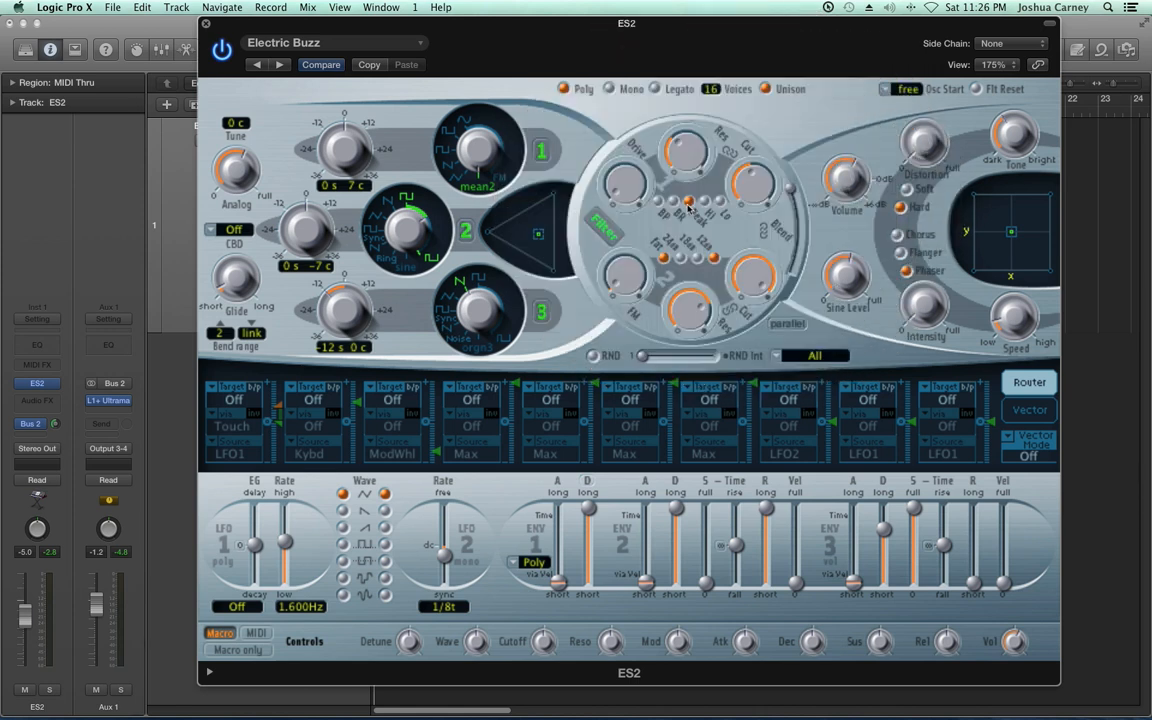
click(658, 200)
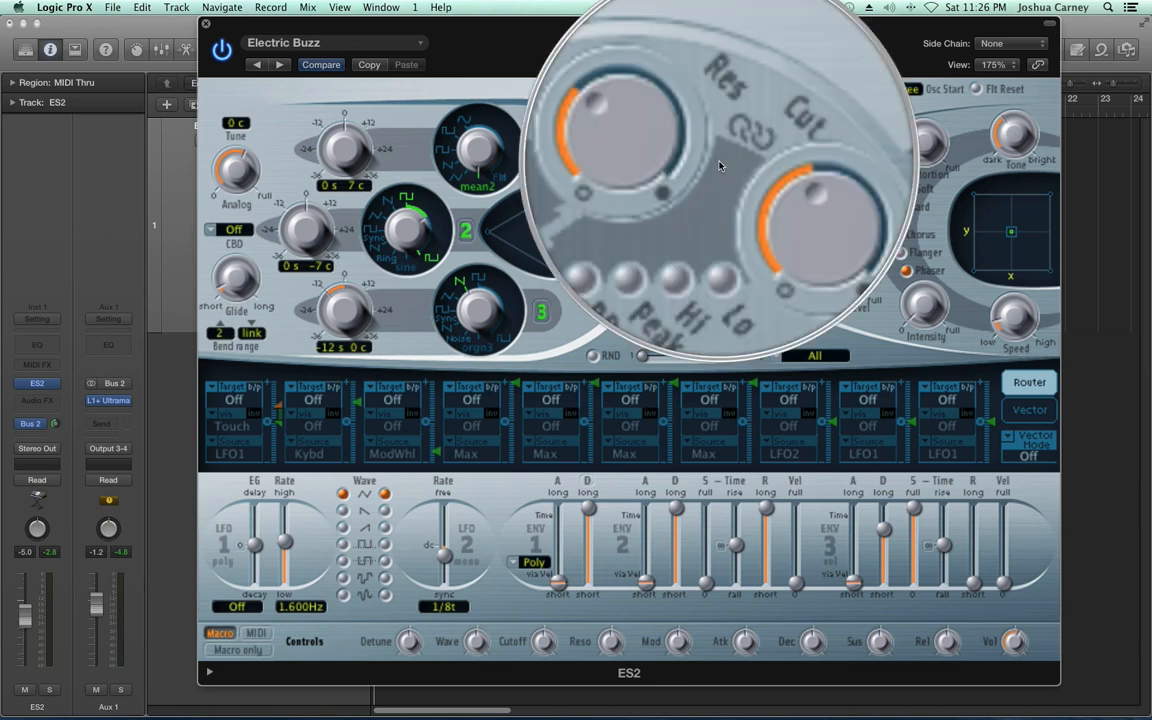
drag(748, 179, 755, 258)
drag(756, 208, 785, 154)
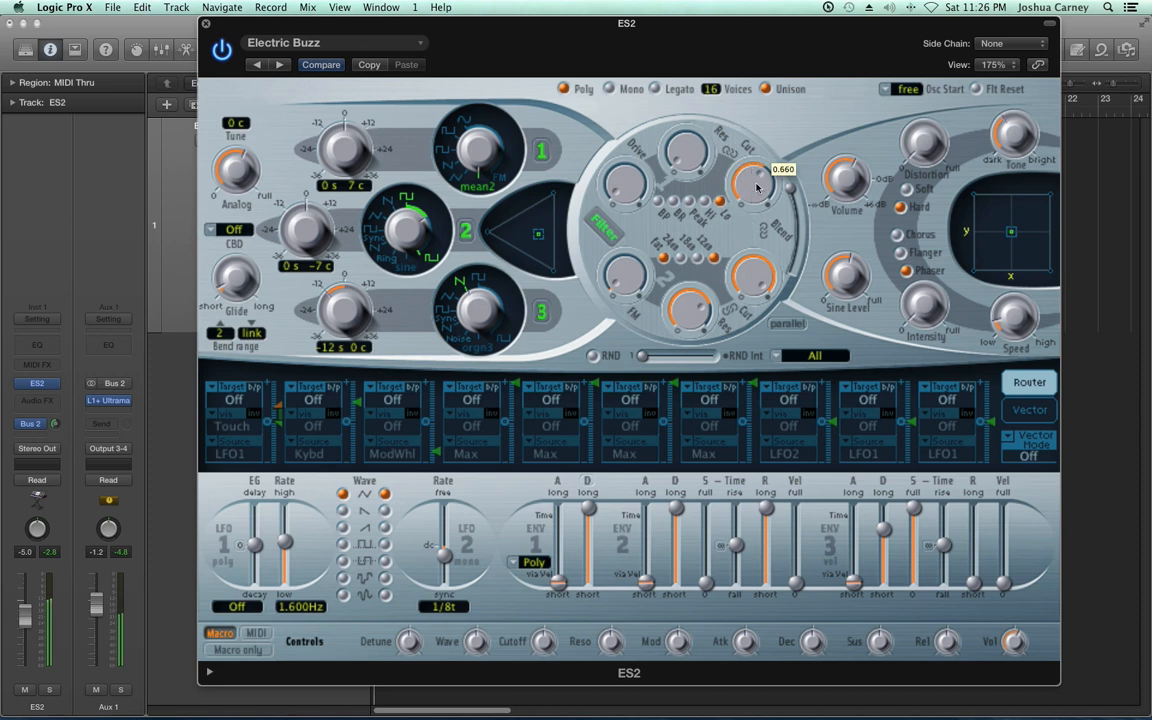
Compare filter 1's Hi and BP modes while sweeping its cutoff, leaving BP selected
click(705, 202)
drag(761, 188, 778, 167)
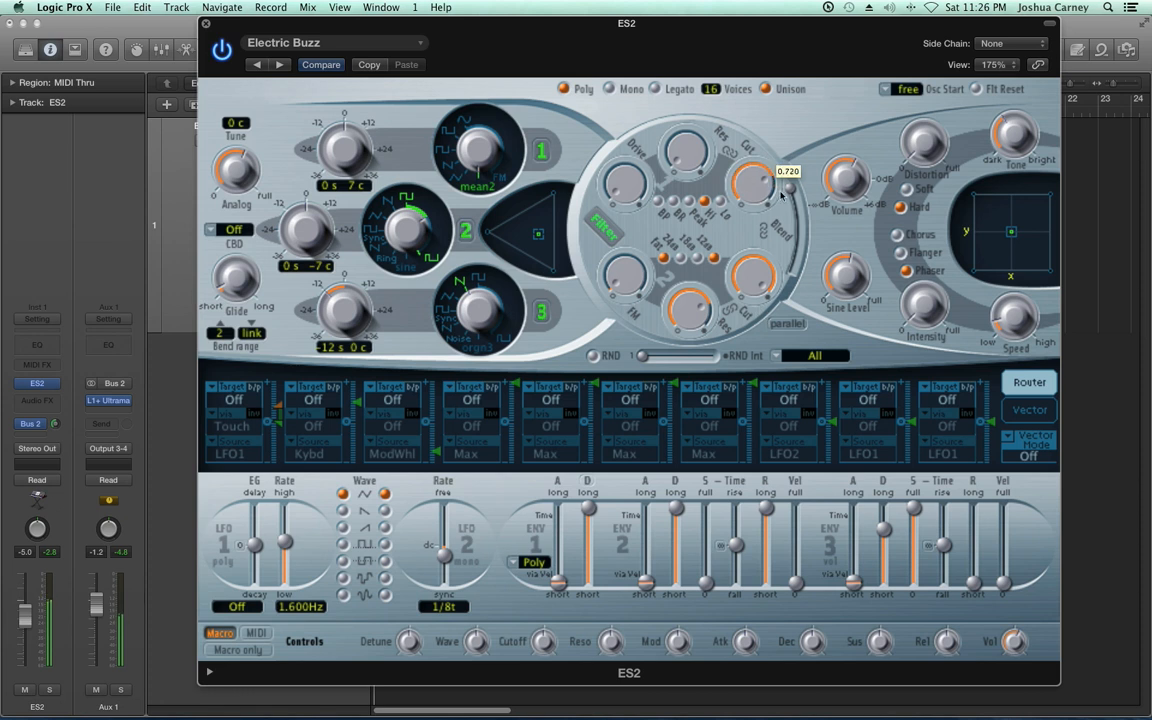
click(658, 202)
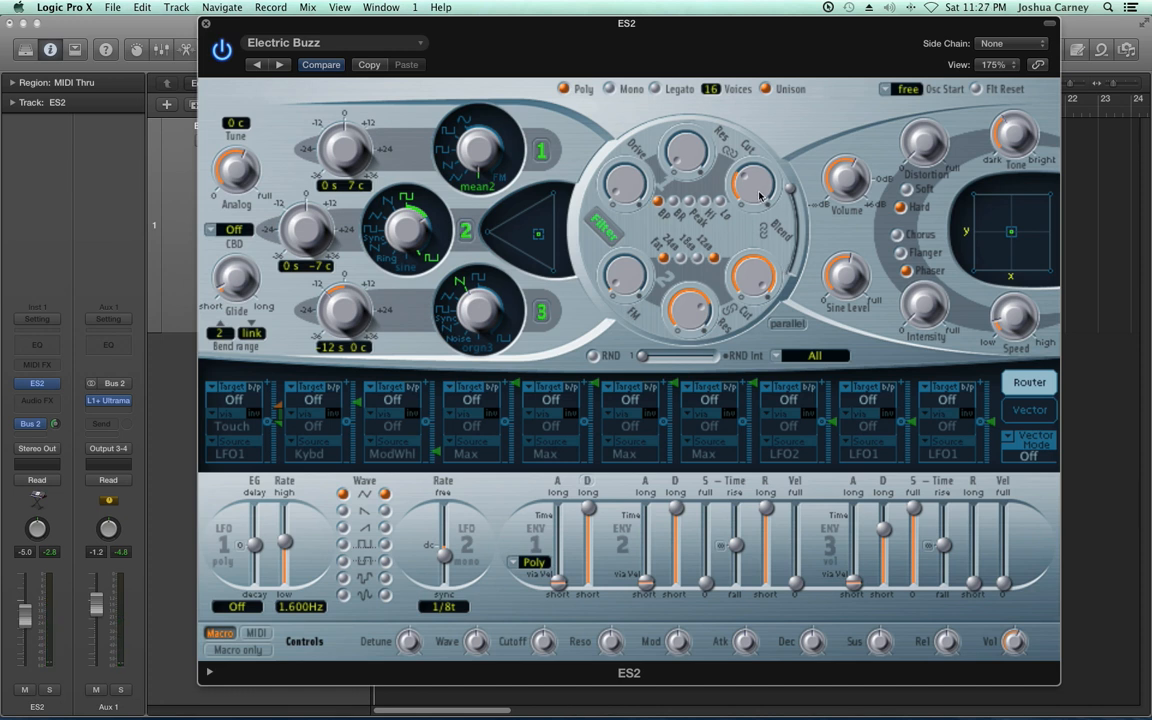
drag(760, 193, 767, 128)
Move Blend fully to filter 2, bring its resonance to zero, and sweep its cutoff
drag(790, 192, 775, 303)
drag(746, 281, 760, 338)
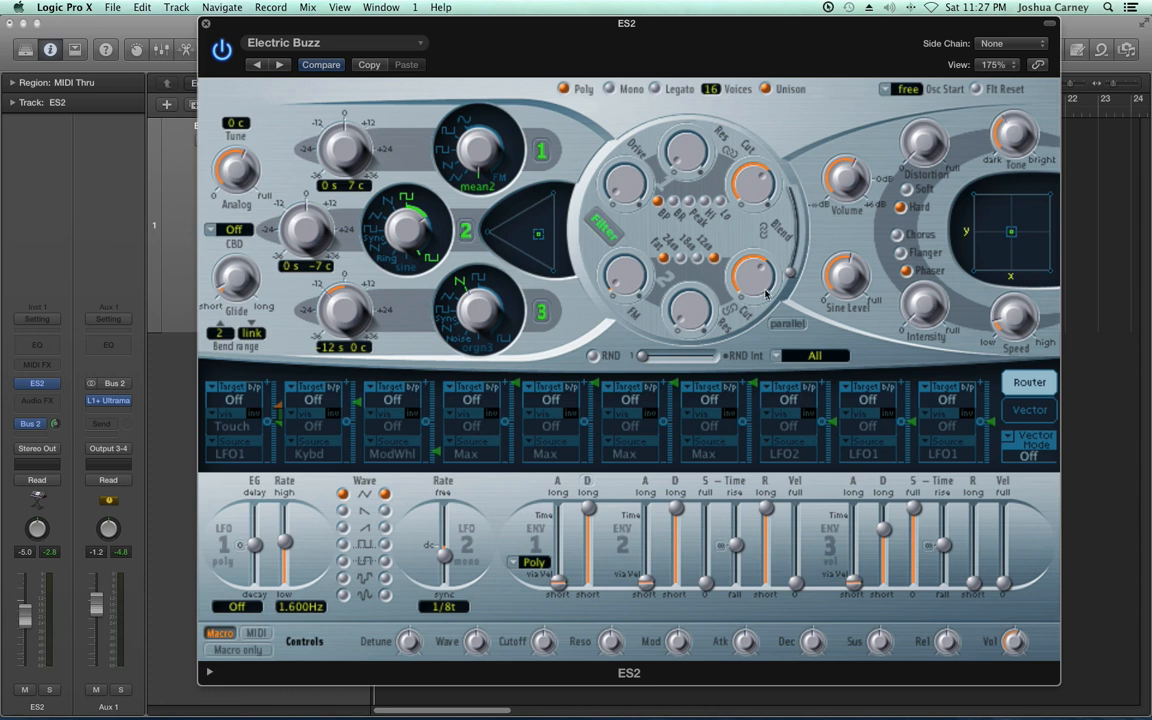
mouse_move(753, 275)
mouse_down()
mouse_move(756, 317)
mouse_move(764, 283)
mouse_up()
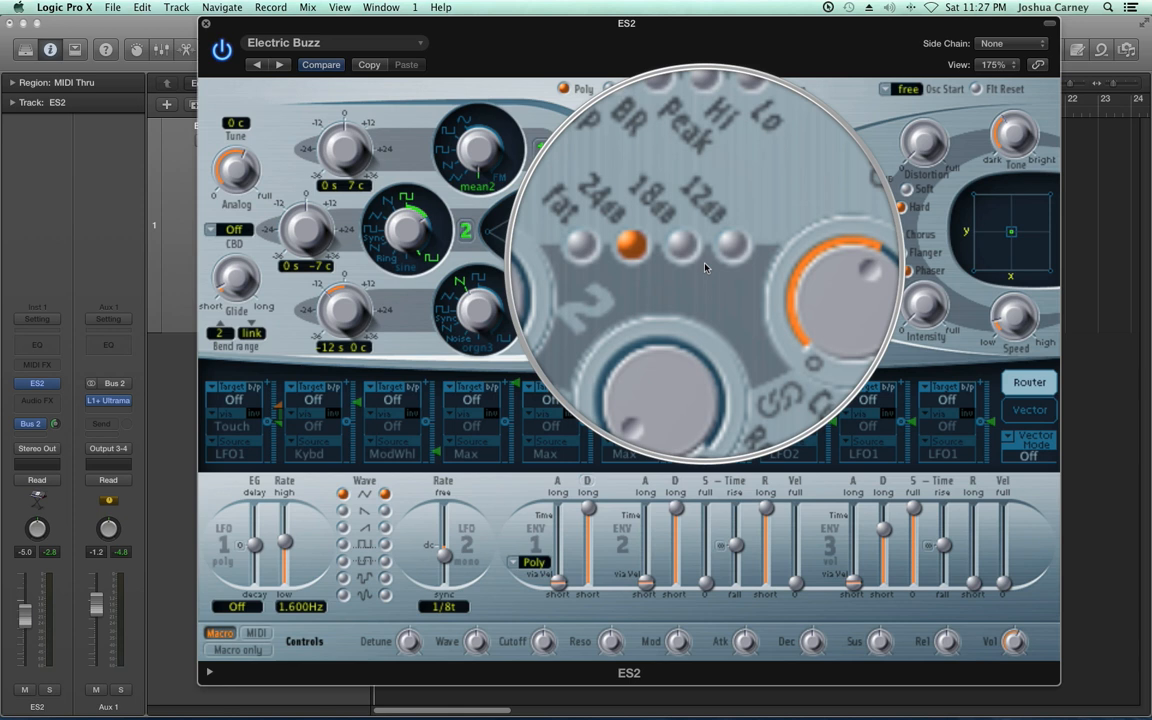
Try filter 2's 12 dB and 18 dB slopes and toggle Fat on and off, leaving 18 dB selected
click(714, 260)
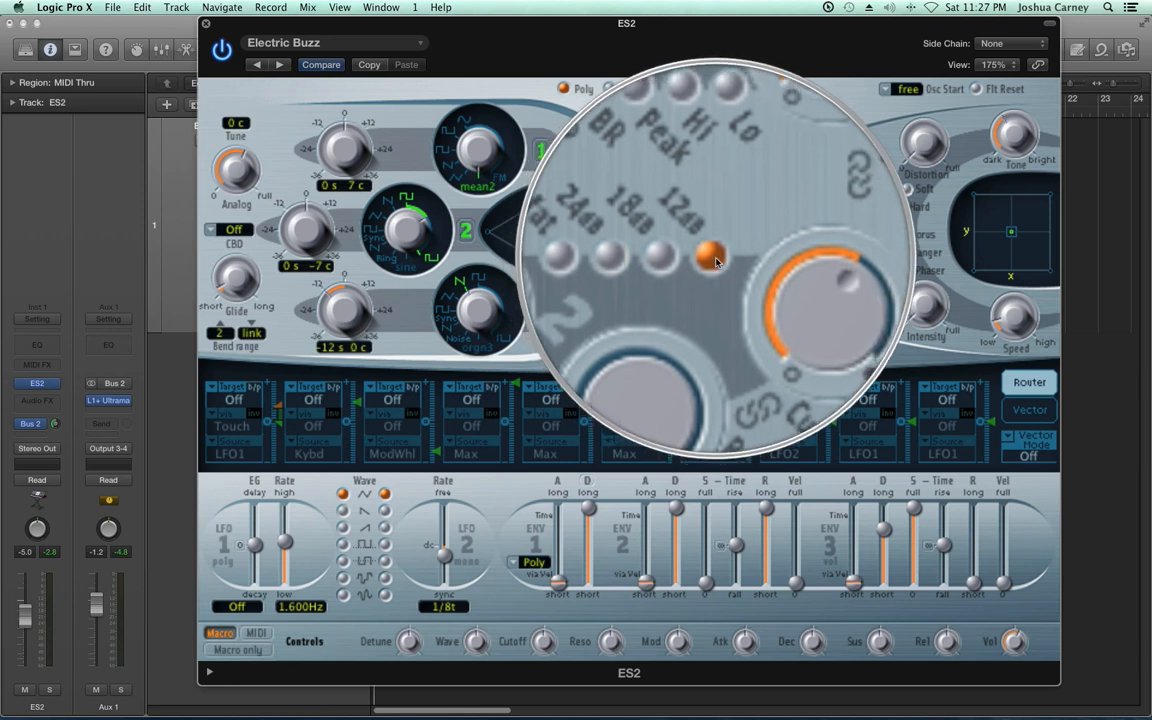
click(659, 258)
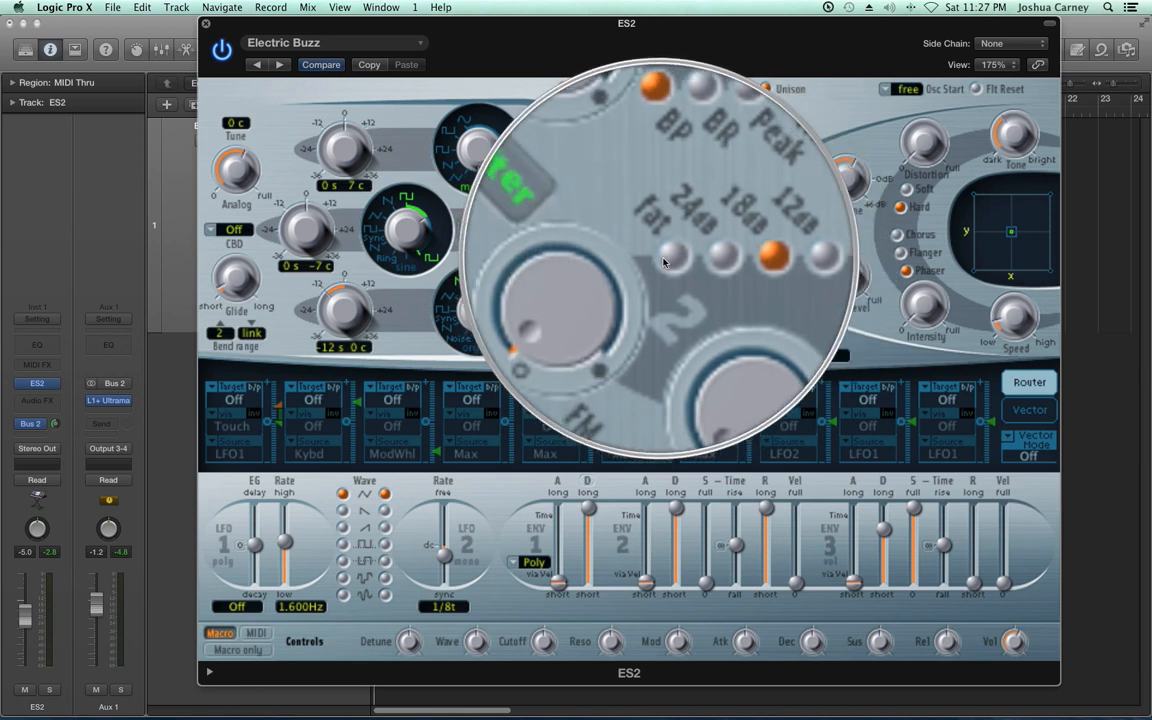
click(663, 260)
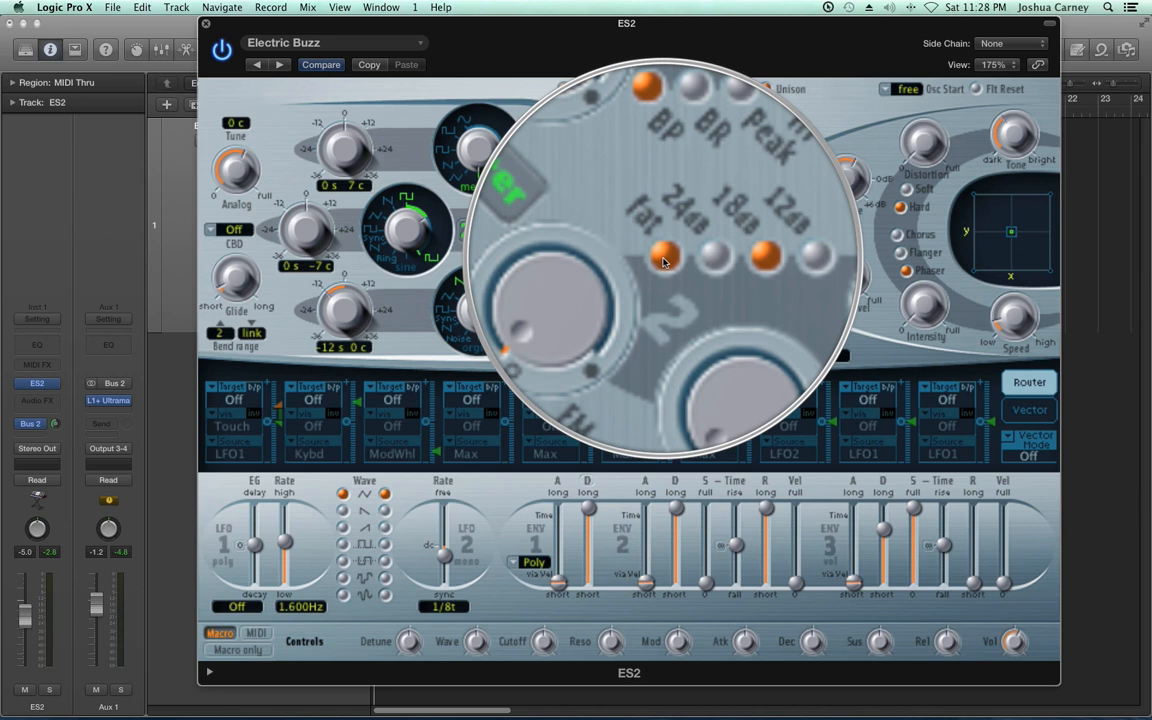
click(663, 260)
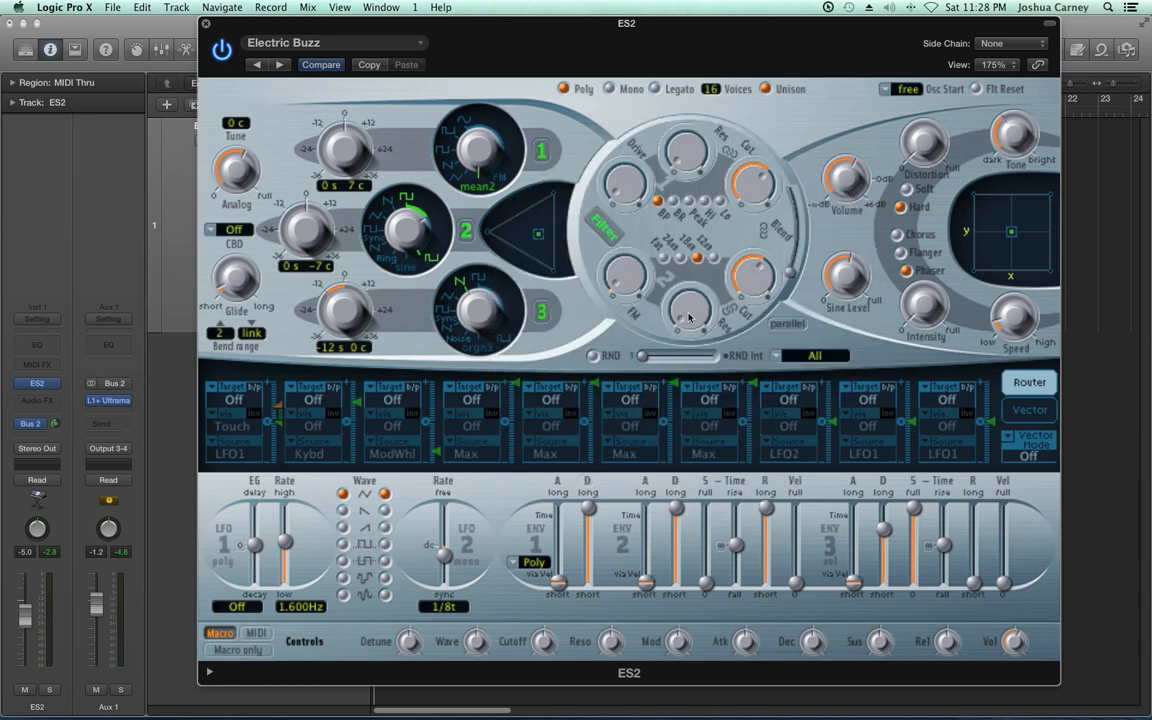
Try high resonance on filter 2, settle it at a moderate amount, and return Blend to around the middle
drag(690, 318, 698, 208)
drag(752, 268, 752, 251)
drag(689, 311, 711, 349)
drag(790, 270, 799, 225)
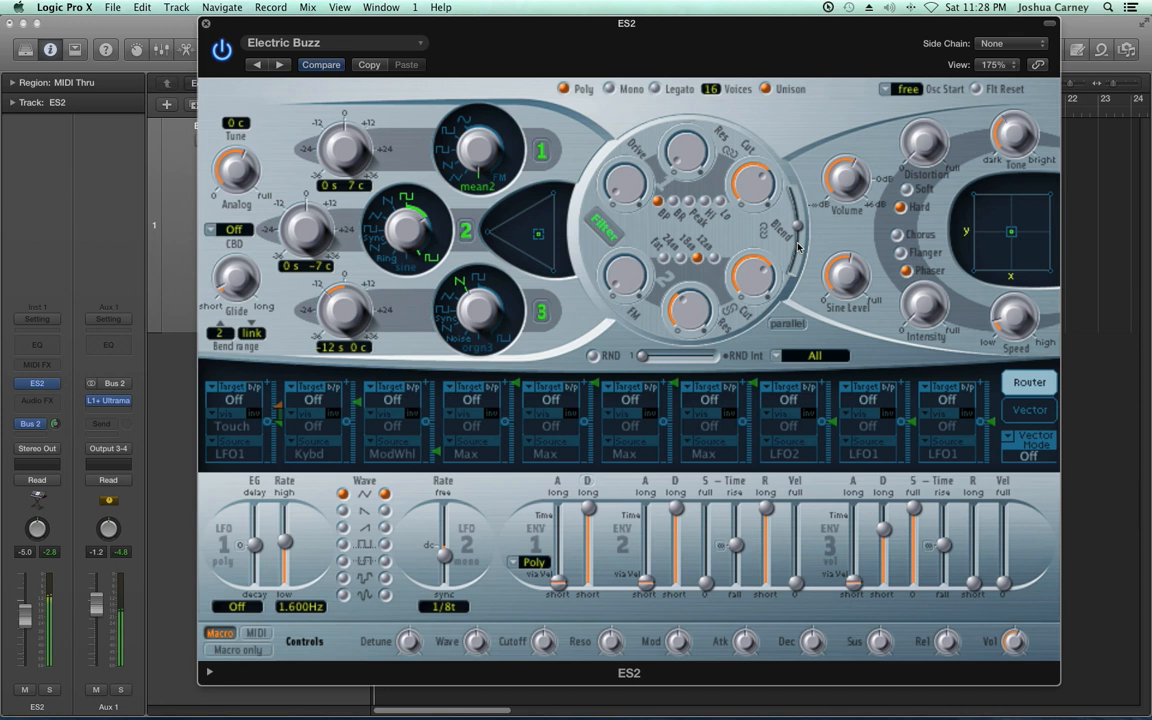
drag(798, 227, 798, 237)
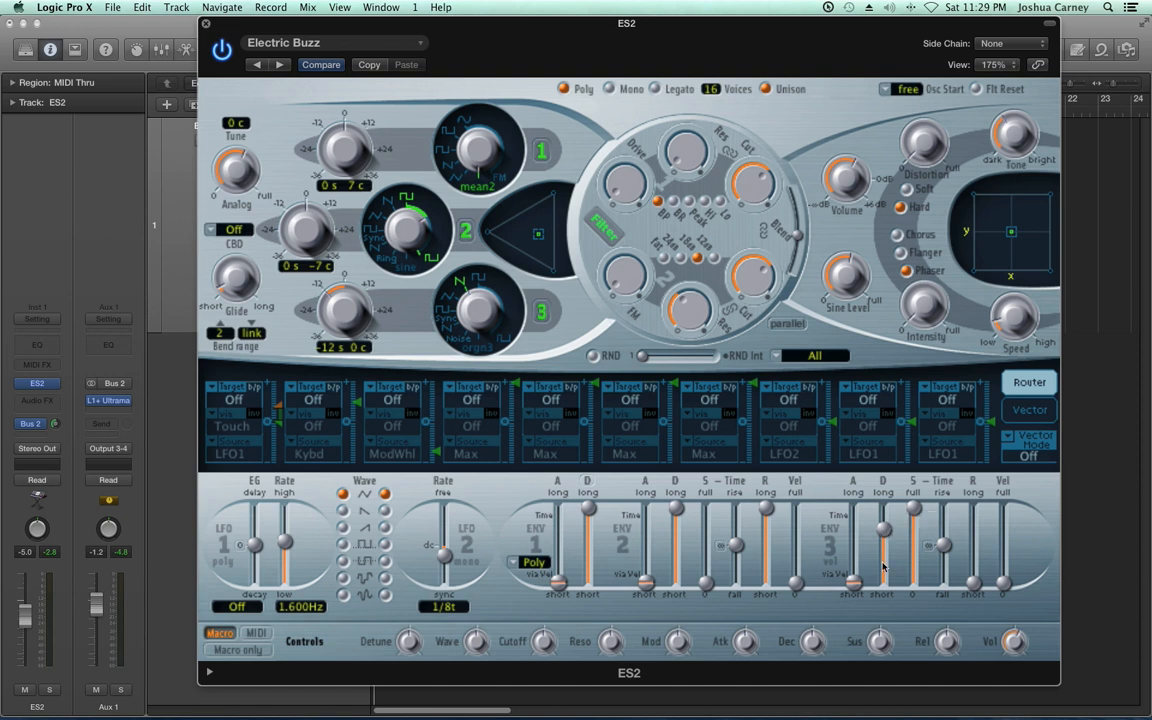
Lengthen the attack and release of envelope 3 to roughly the middle of their ranges
mouse_move(856, 583)
mouse_move(971, 590)
drag(856, 587, 855, 556)
drag(970, 580, 982, 556)
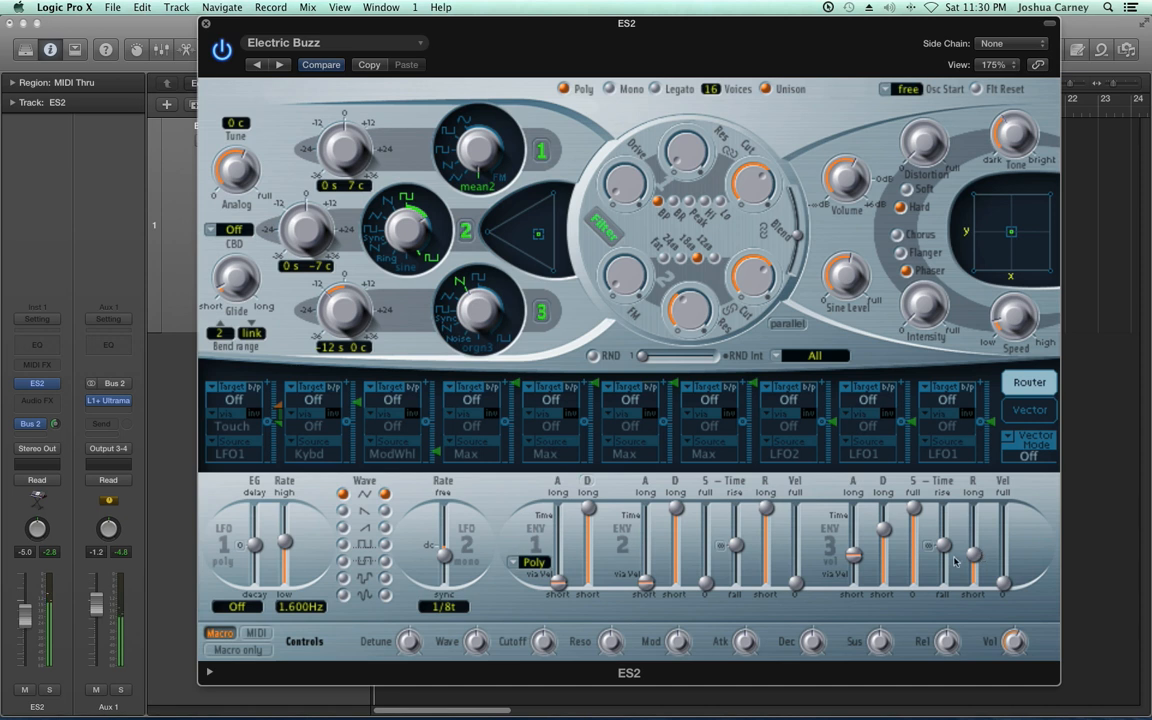
drag(858, 557, 877, 554)
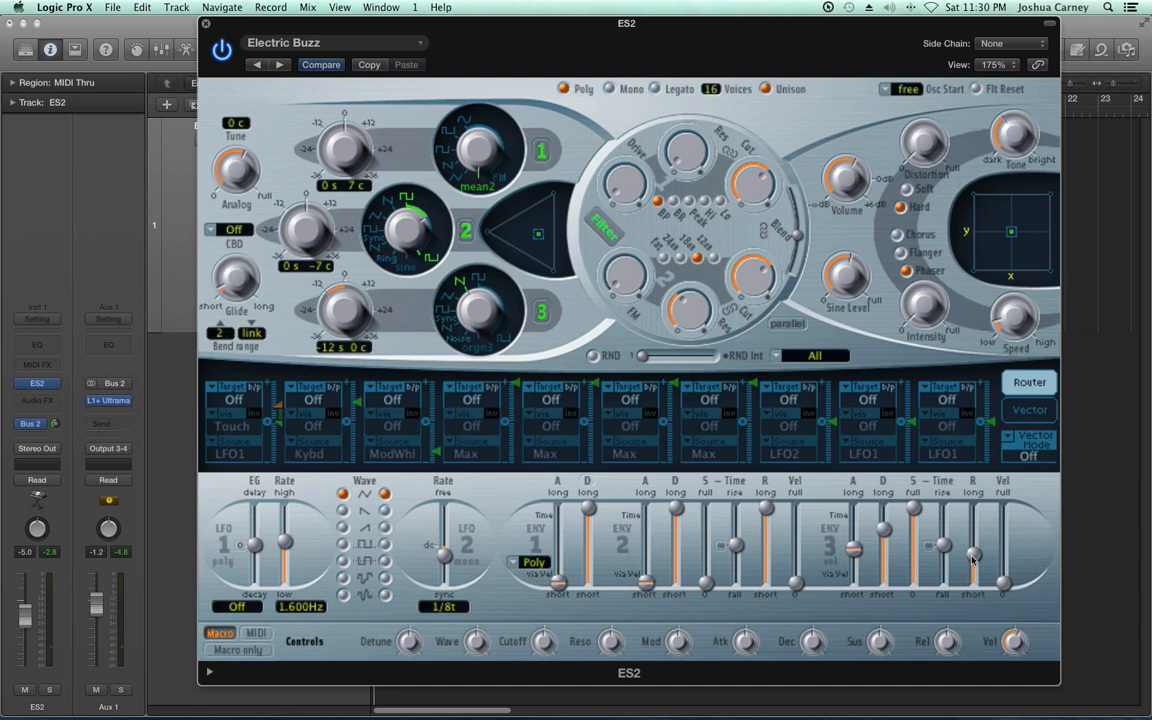
drag(970, 553, 968, 537)
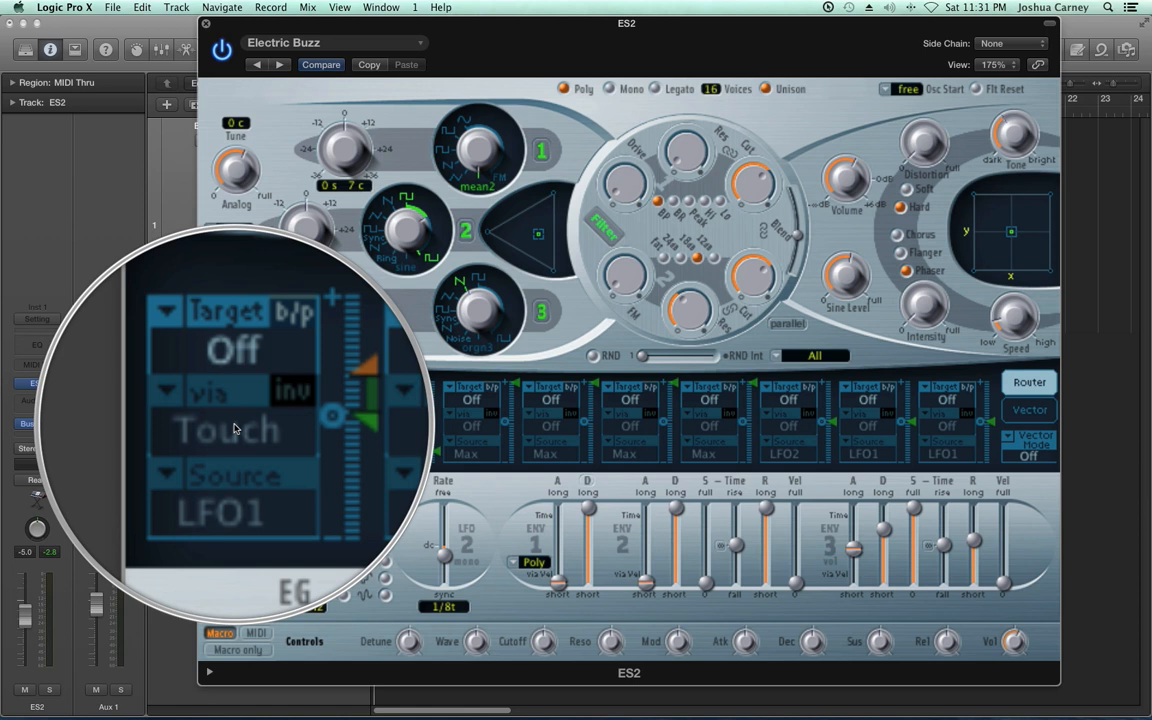
Route LFO1 to Pitch123 in the first router slot with via Off, and try LFO 1 rates of 0.670 Hz and 3.800 Hz
click(231, 400)
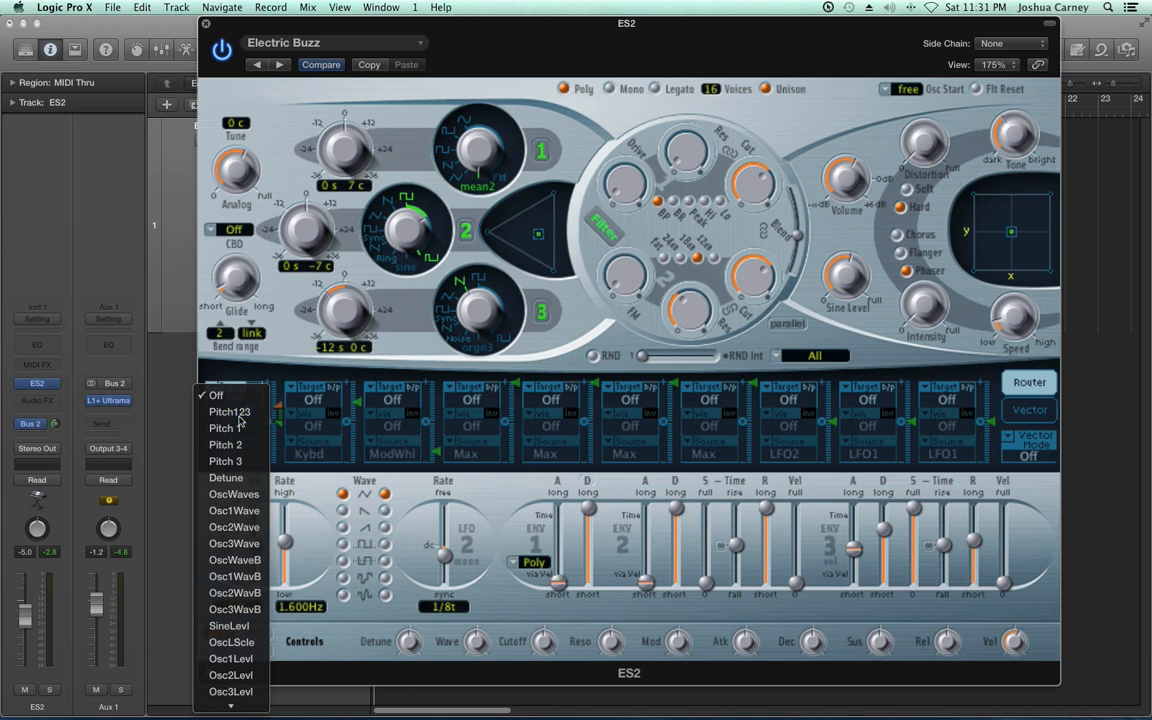
click(240, 423)
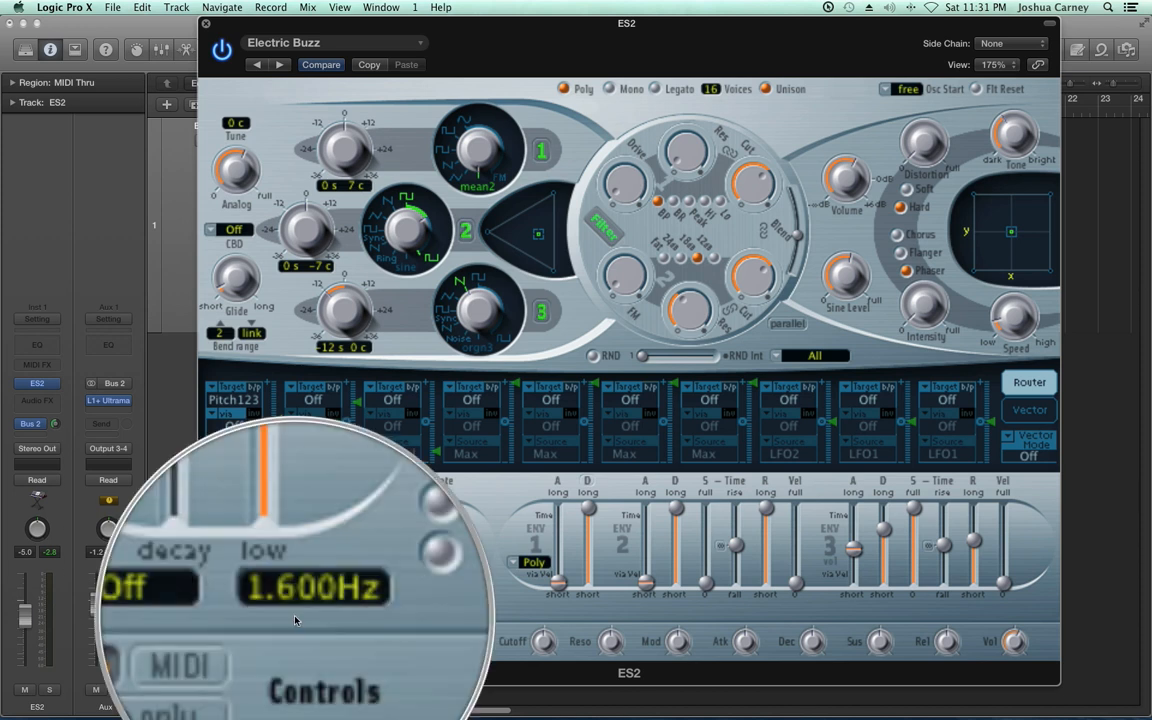
drag(265, 554, 290, 552)
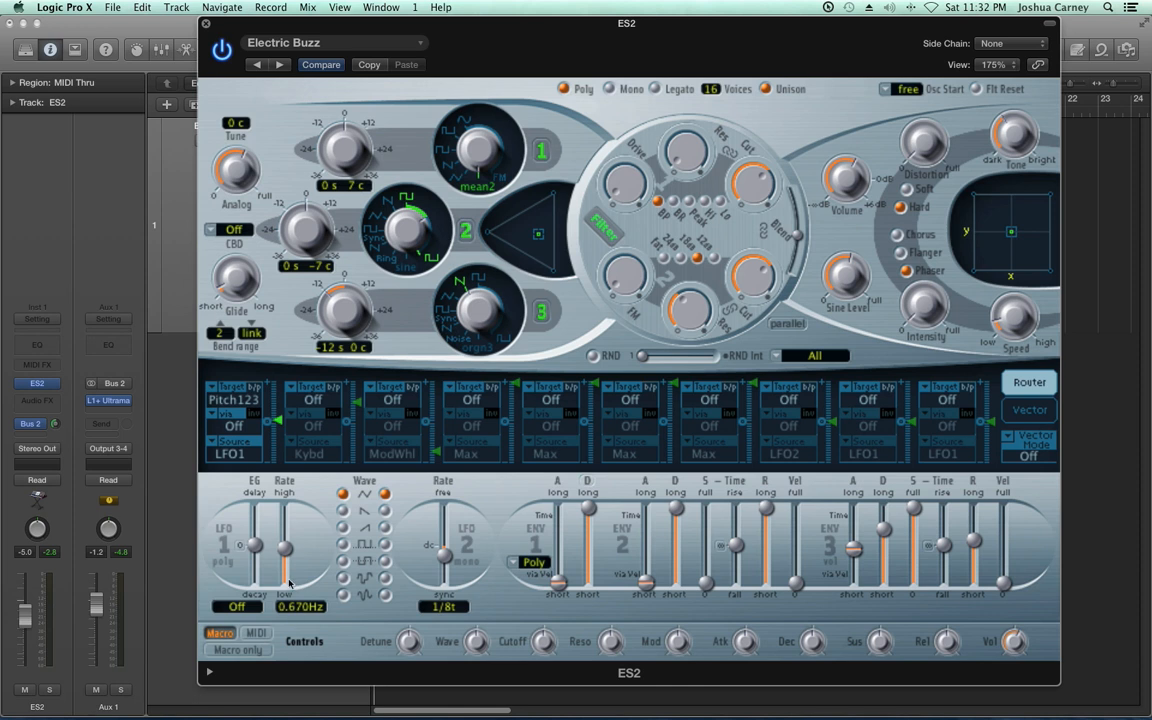
drag(287, 551, 287, 535)
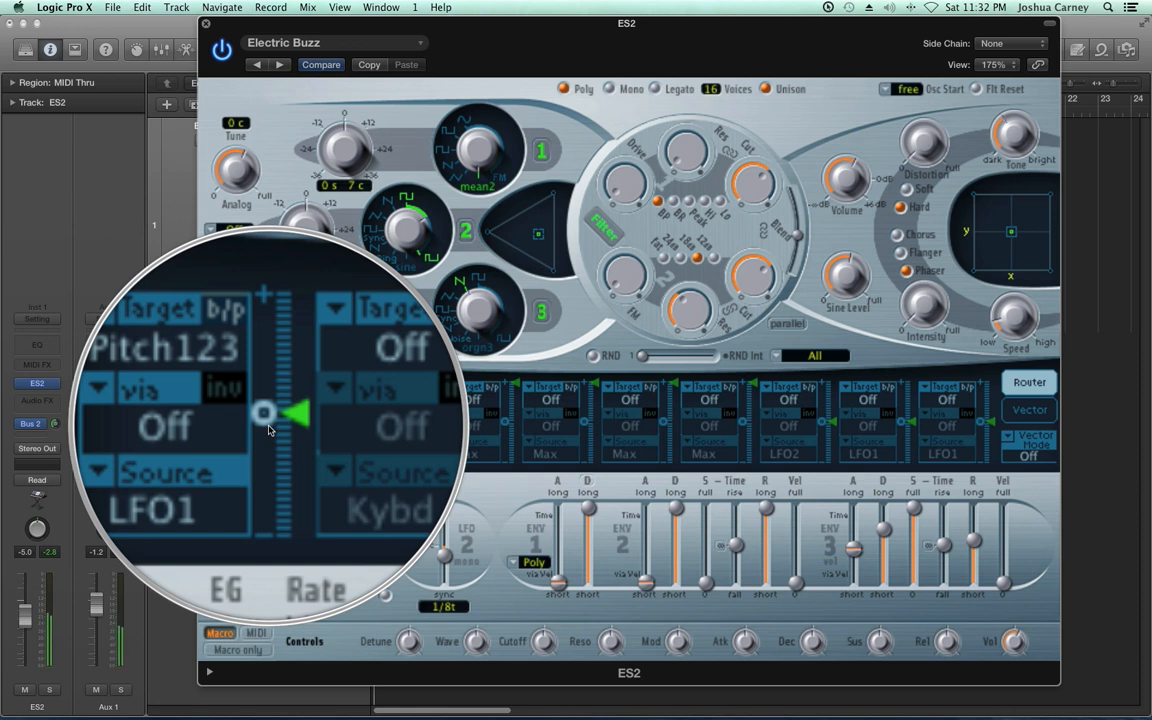
Raise the modulation amount of the first router slot and change its target to Amp
mouse_move(273, 428)
mouse_down()
mouse_move(283, 390)
mouse_move(286, 408)
mouse_up()
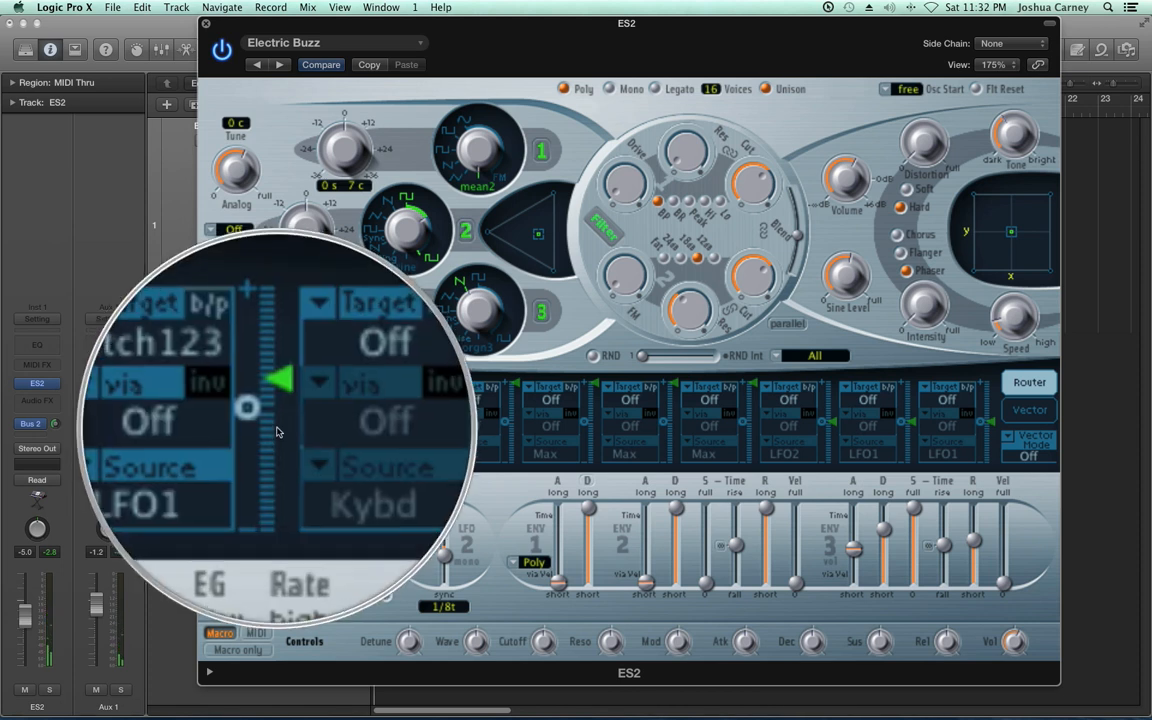
drag(278, 412, 279, 399)
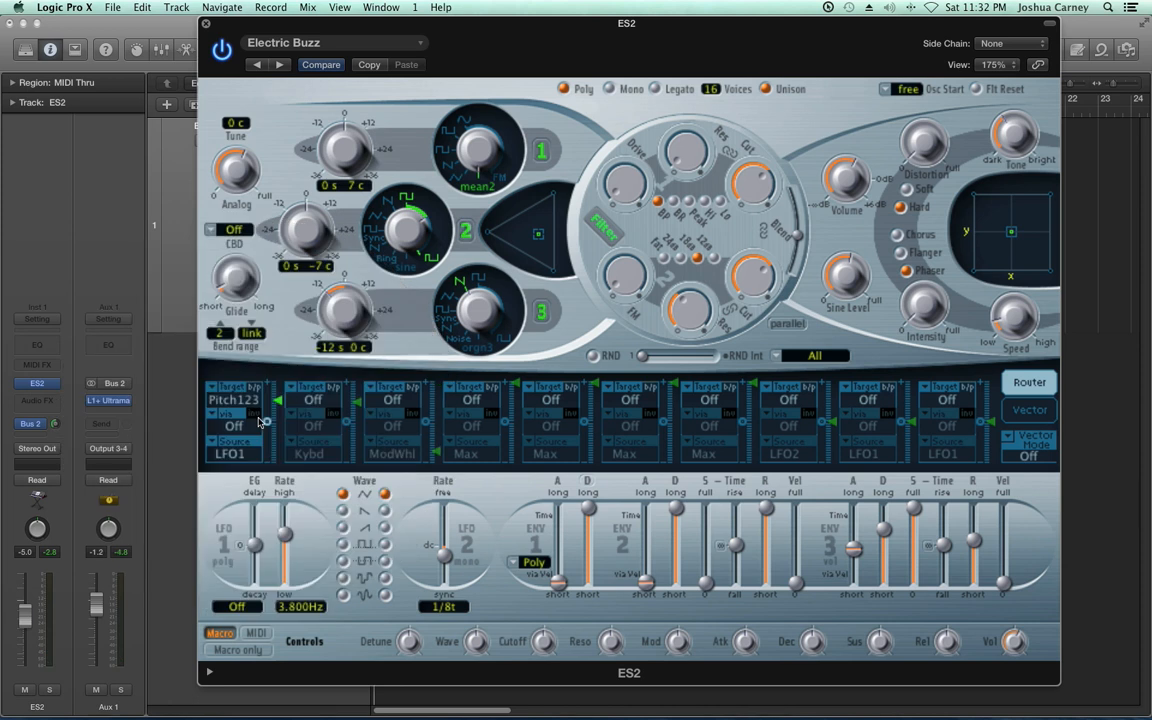
click(232, 400)
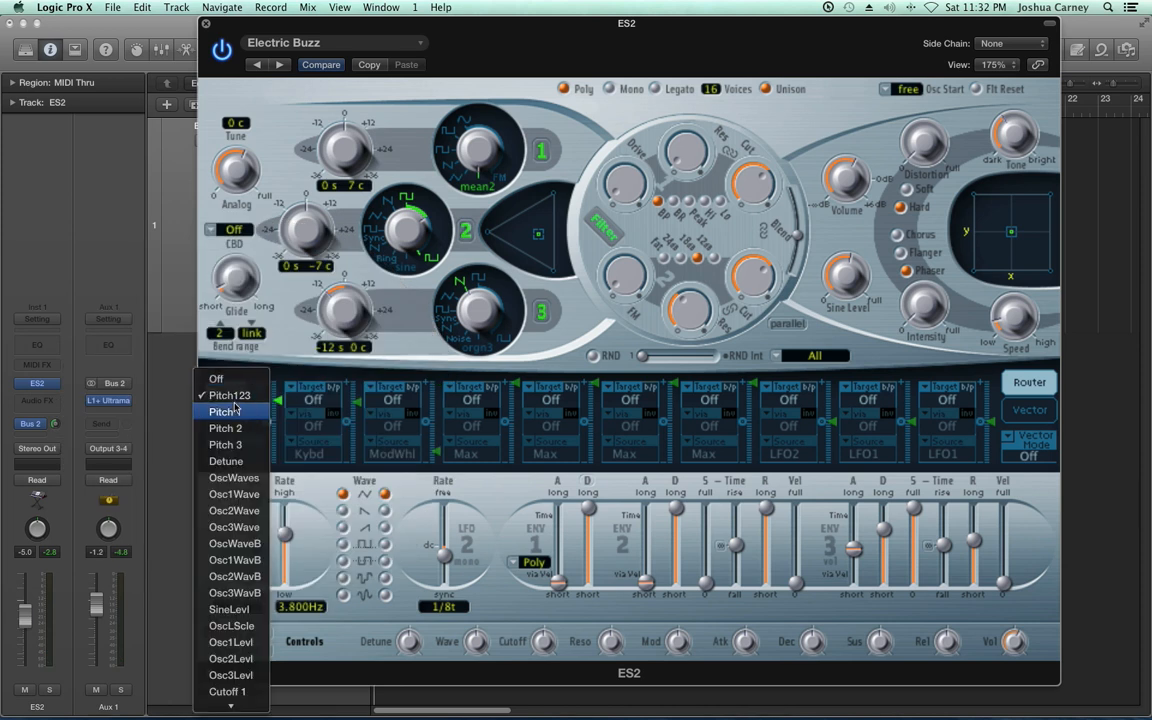
mouse_move(230, 705)
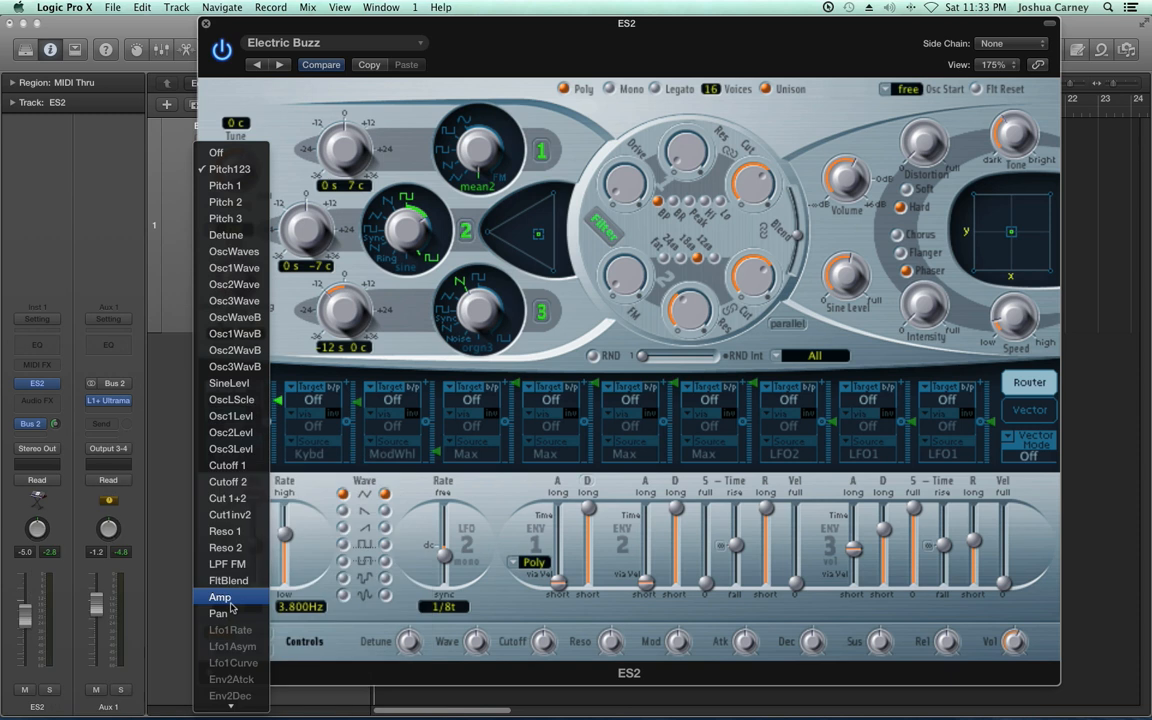
click(229, 600)
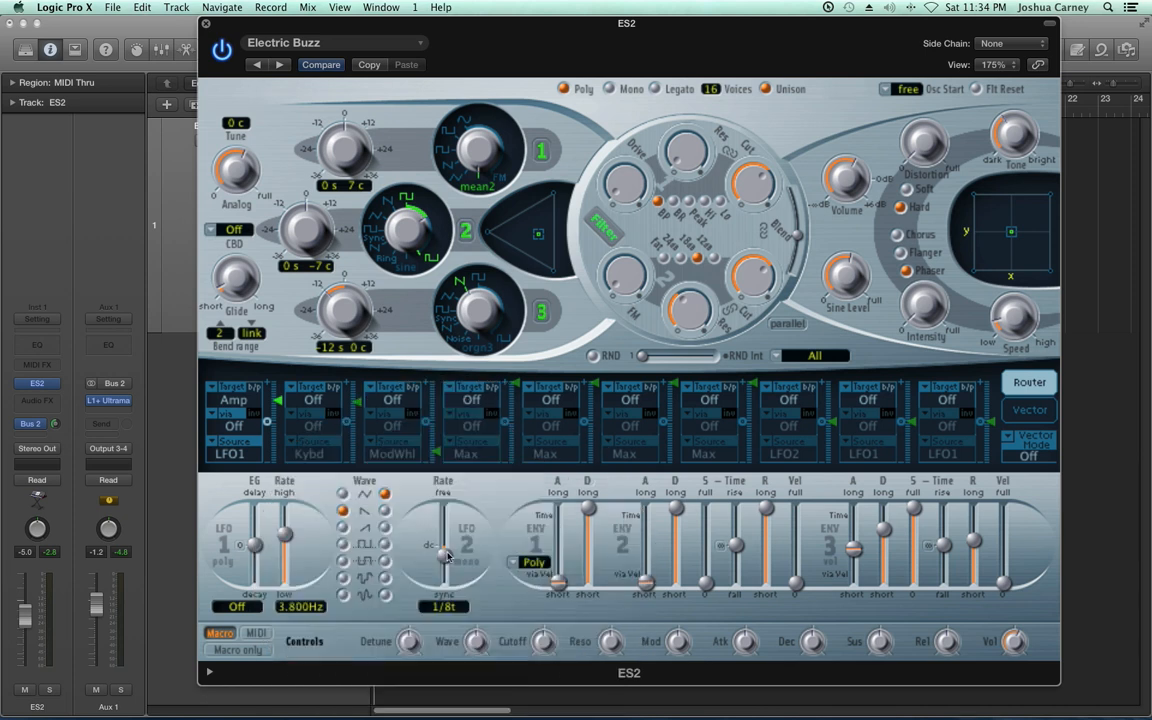
Change the first router slot's source to LFO2 and set the LFO 2 rate to 1/8
click(231, 456)
click(231, 462)
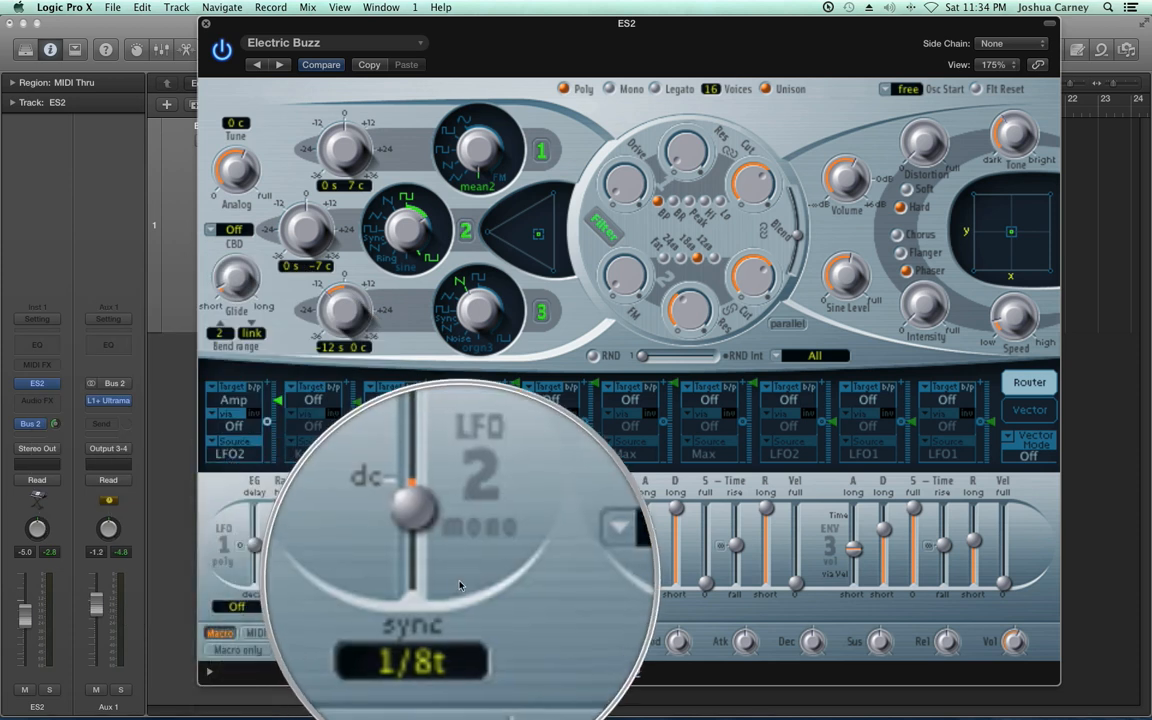
drag(443, 557, 444, 555)
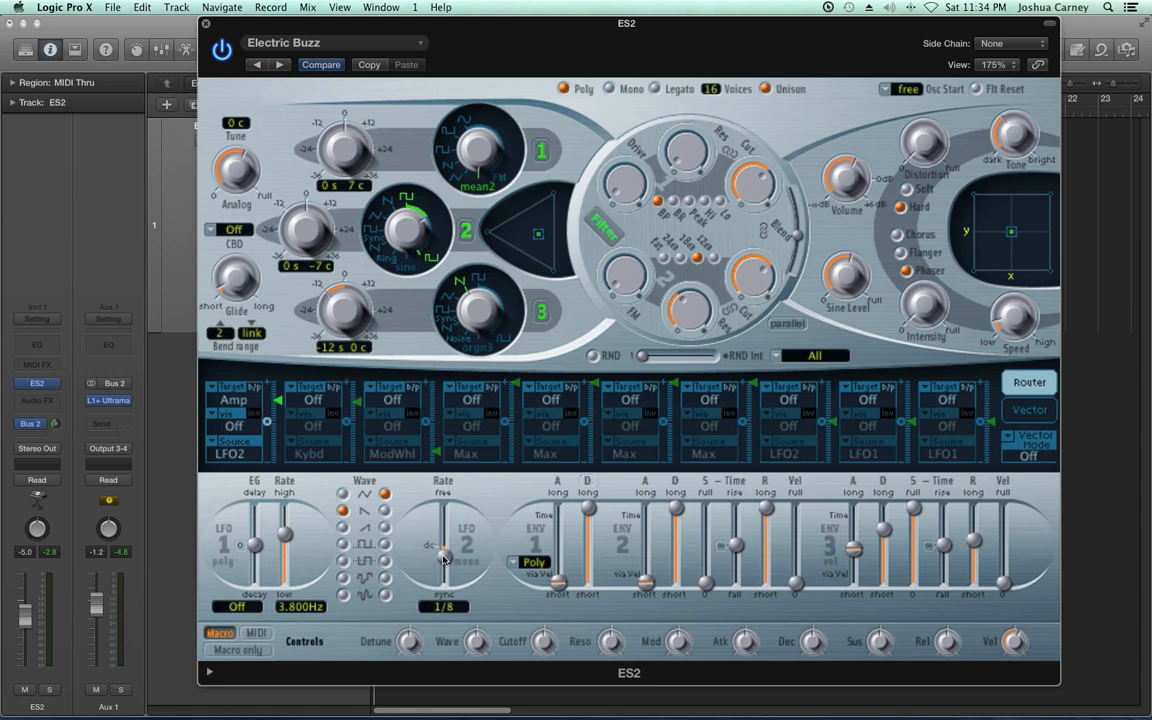
Set the LFO 2 wave to the descending sawtooth and shorten the attack and release of envelope 3
click(382, 512)
drag(852, 547, 852, 567)
drag(977, 550, 977, 573)
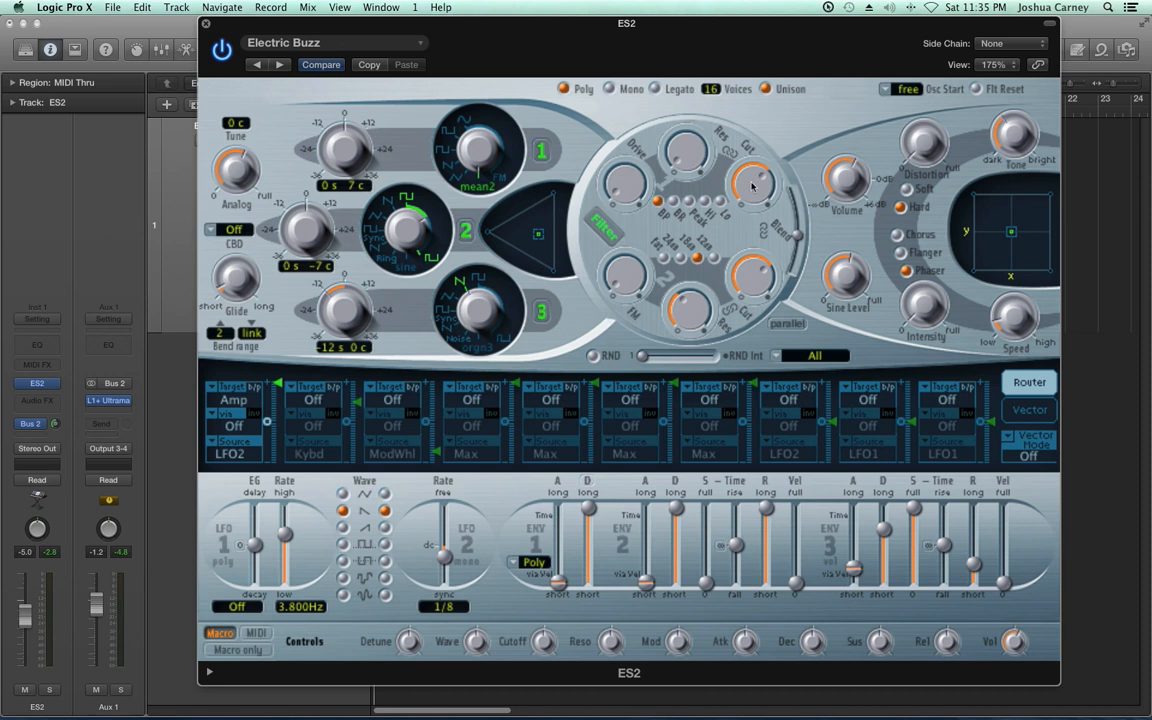
Change the first router slot's target to Cutoff 1 and set the LFO 2 wave to triangle
click(236, 400)
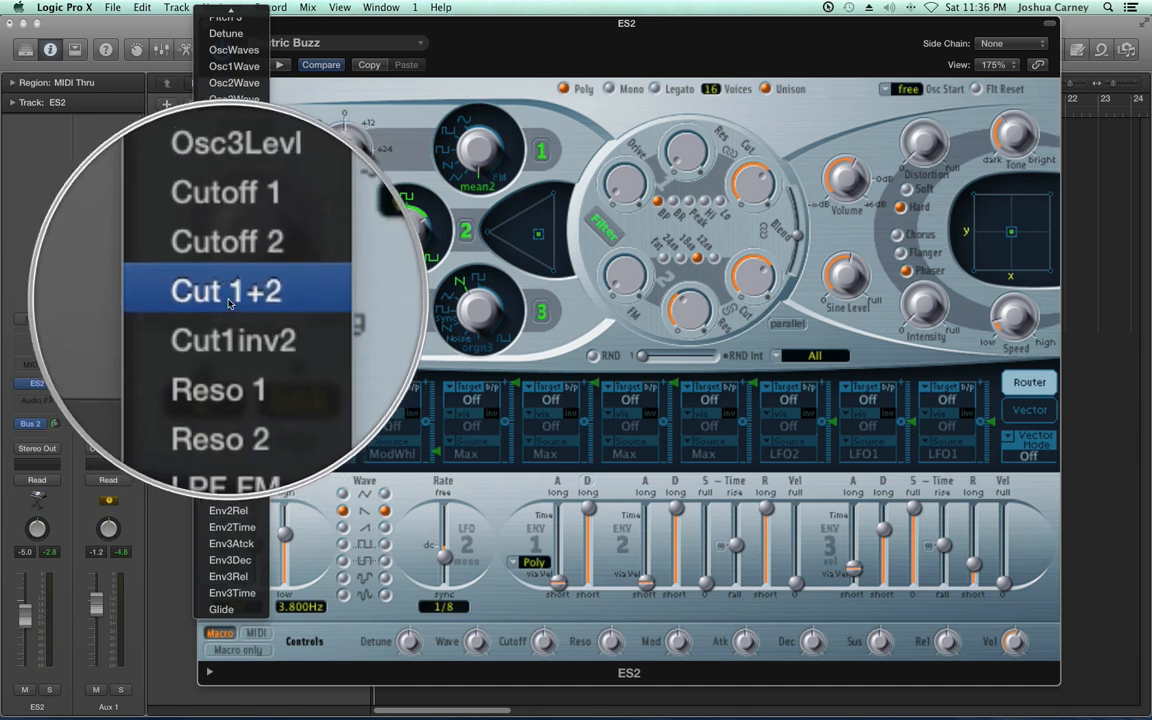
click(681, 168)
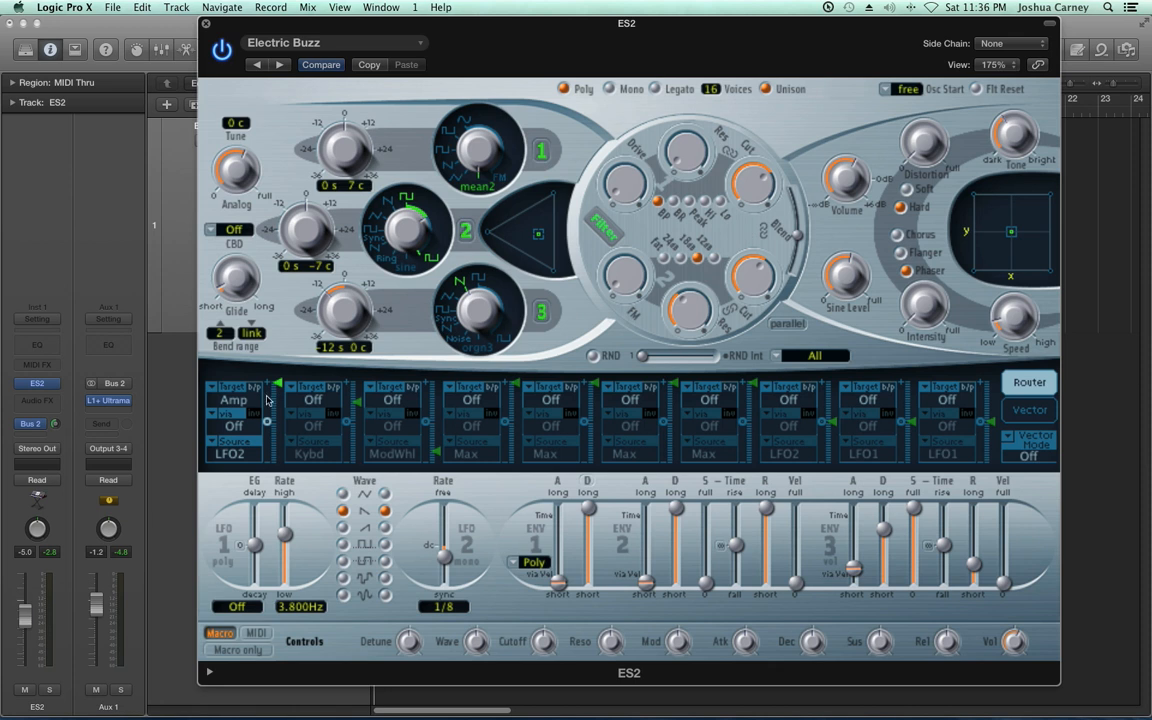
click(228, 399)
key(Up)
key(Up)
key(Up)
key(Up)
key(Up)
key(Up)
key(Up)
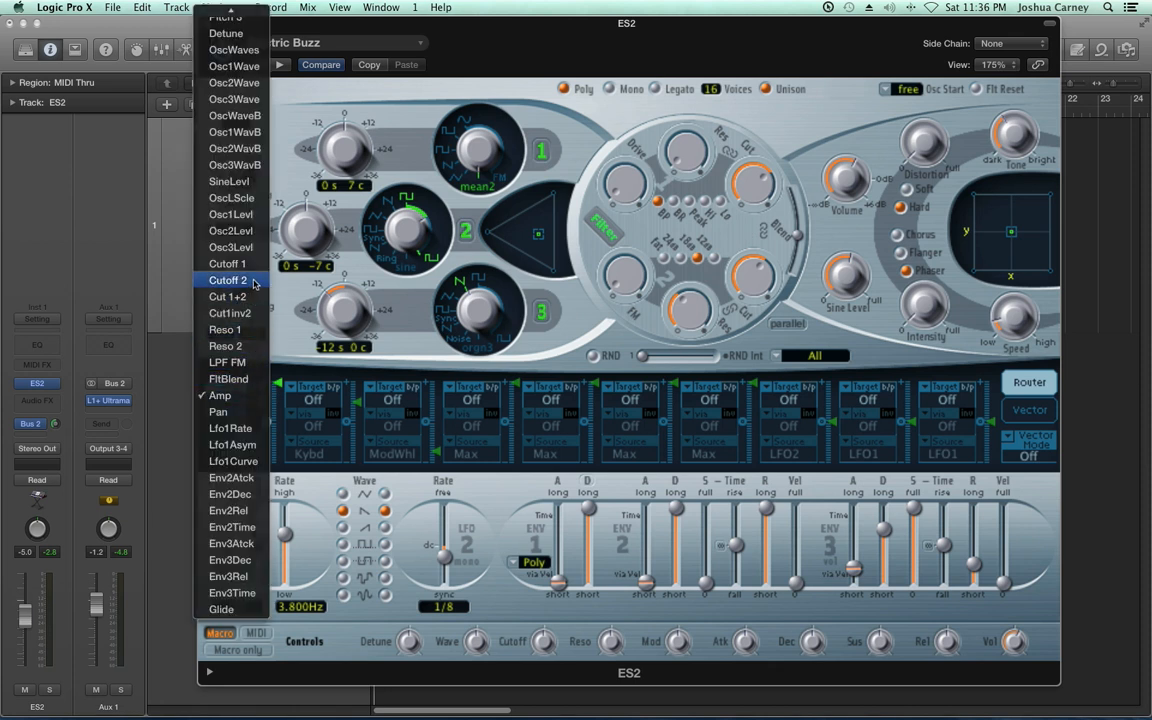
key(Return)
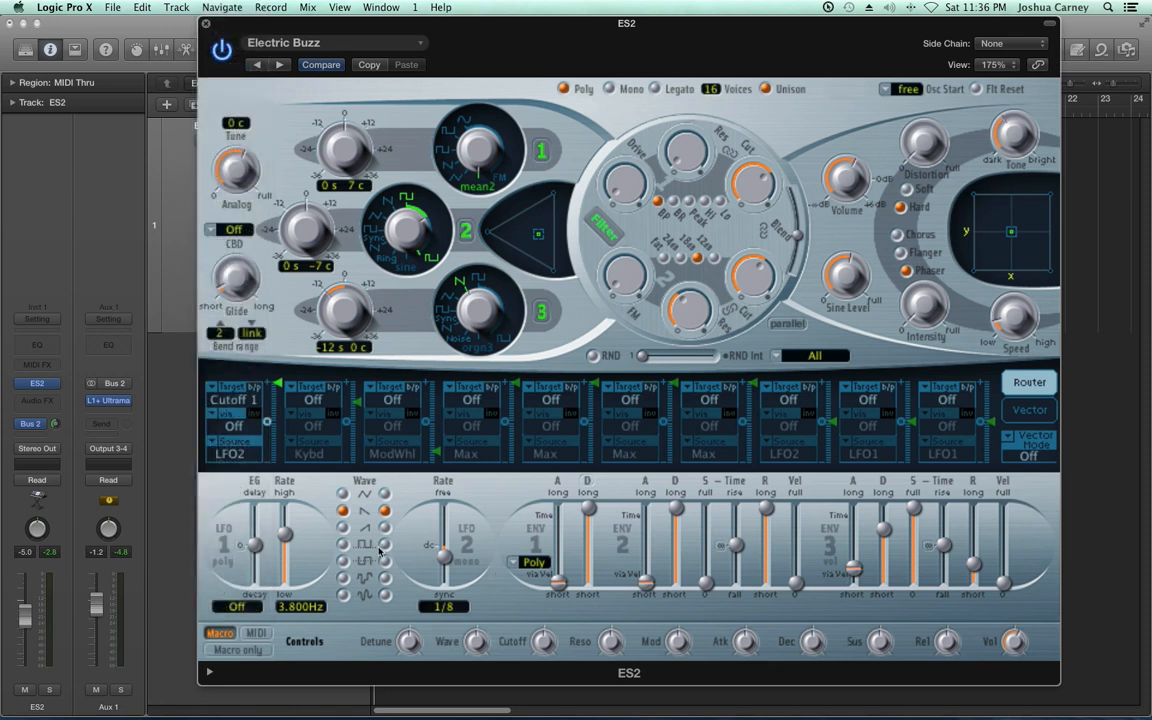
click(386, 494)
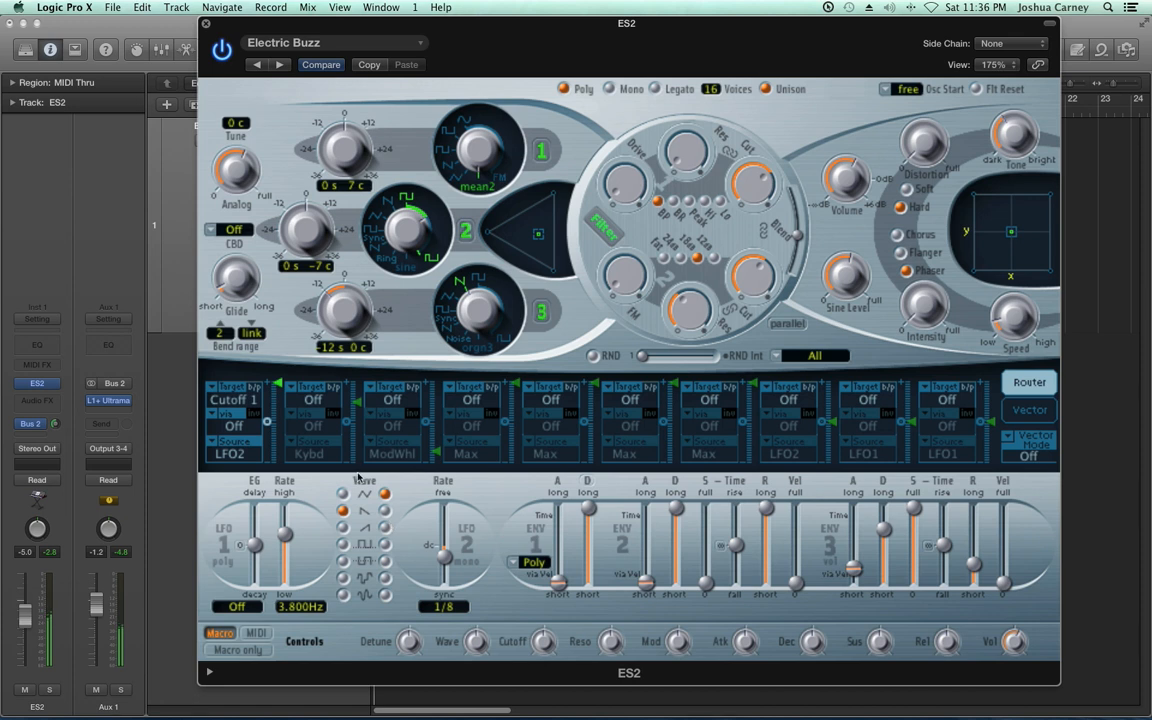
Try Cutoff 2, Cut 1+2 and Cut1inv2 as the first router slot's target, and settle on Cut 1+2
click(250, 400)
click(232, 399)
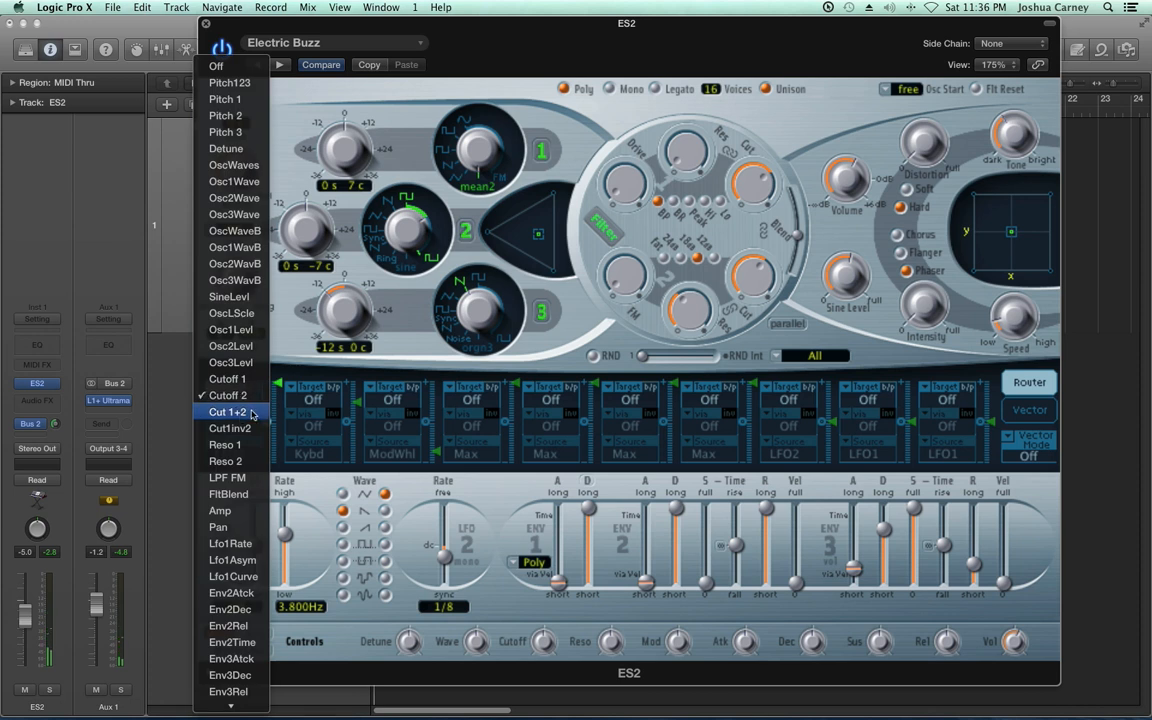
click(253, 414)
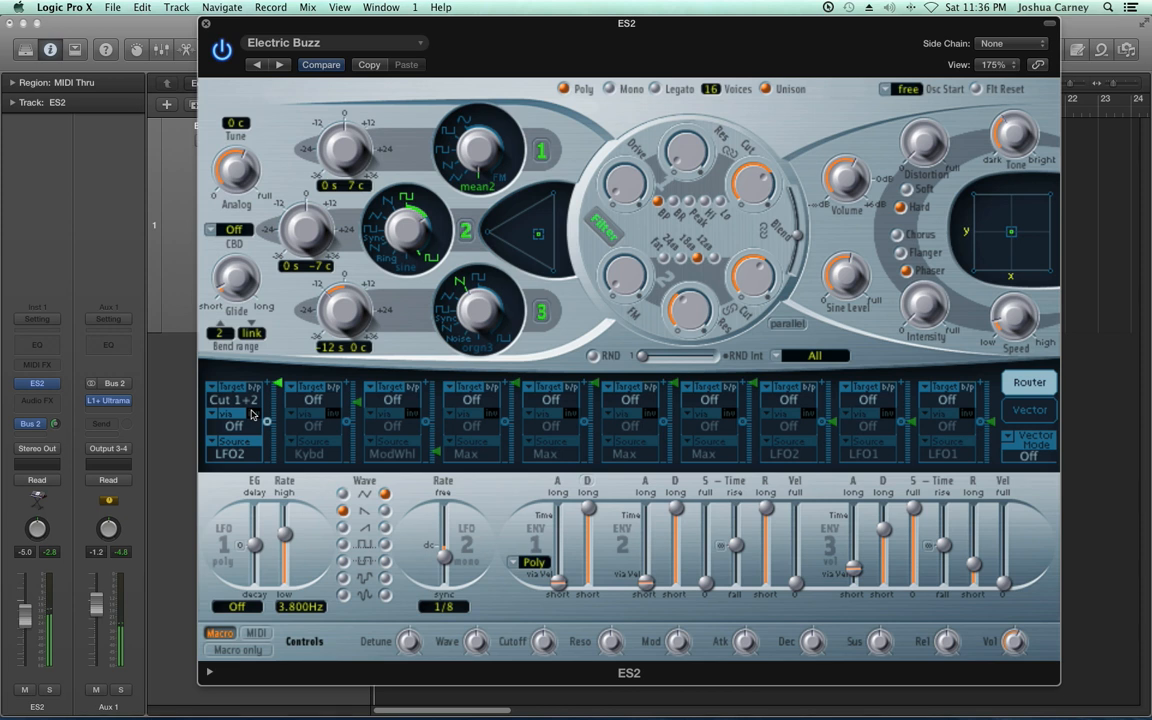
click(240, 399)
click(244, 413)
click(226, 395)
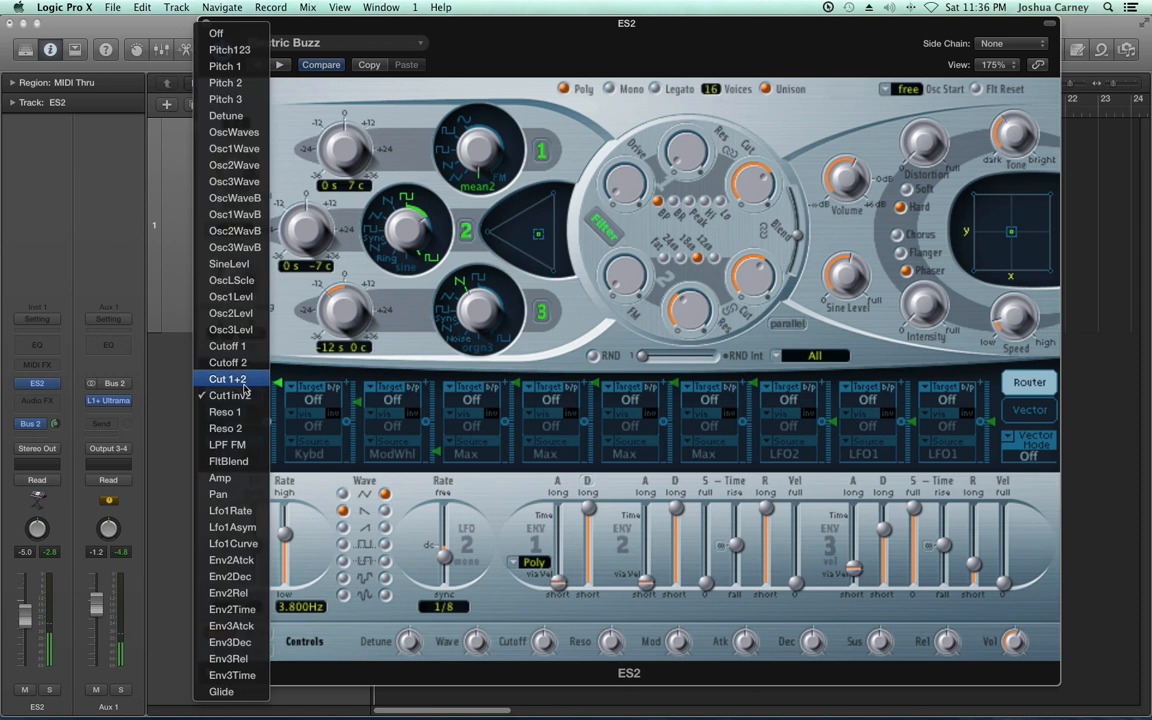
click(242, 383)
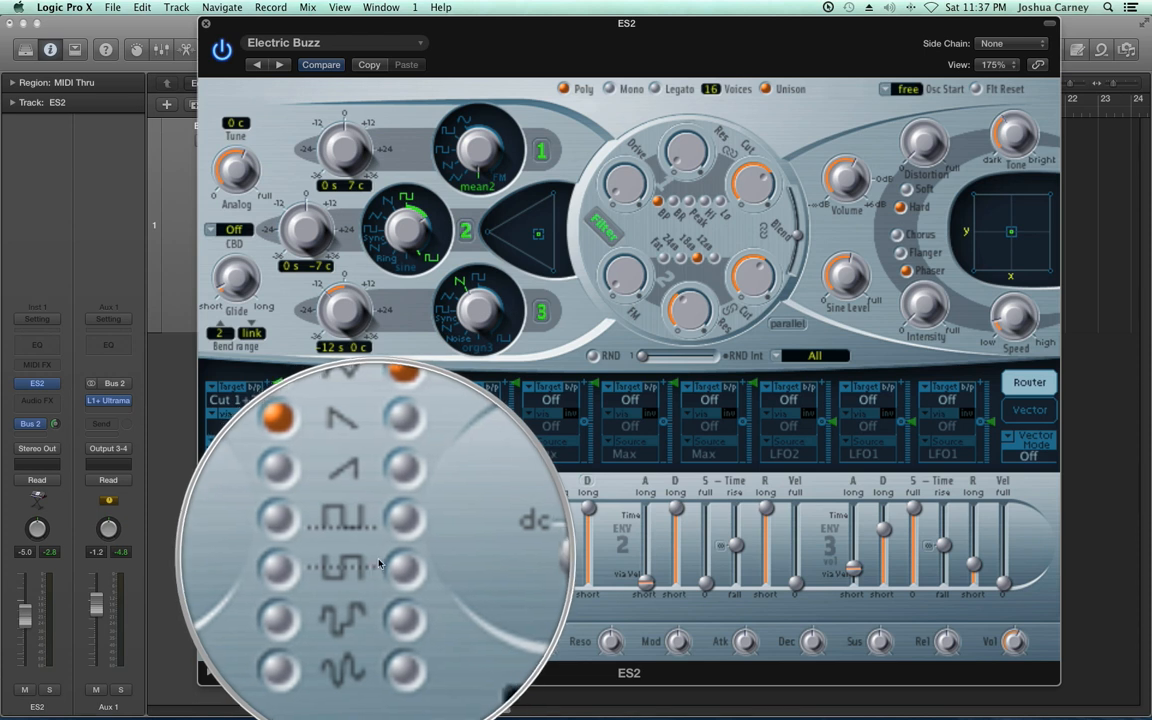
Set the LFO 2 wave to the bipolar square and its rate to 1/16
click(385, 560)
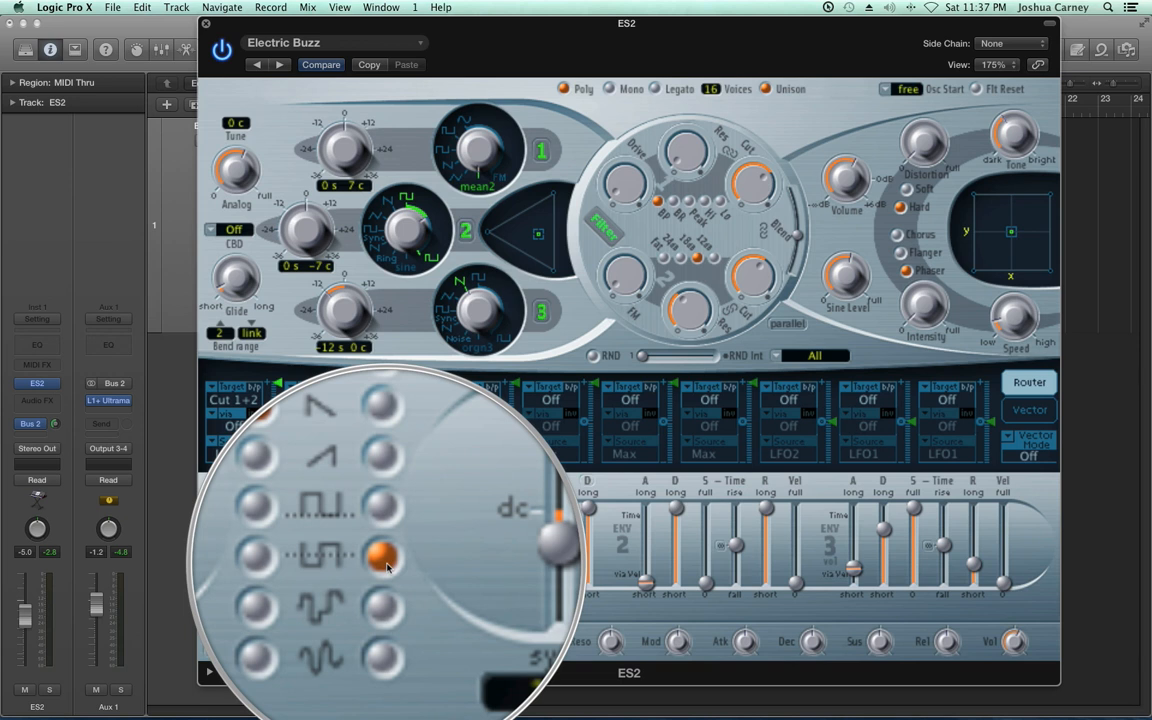
drag(446, 565, 446, 560)
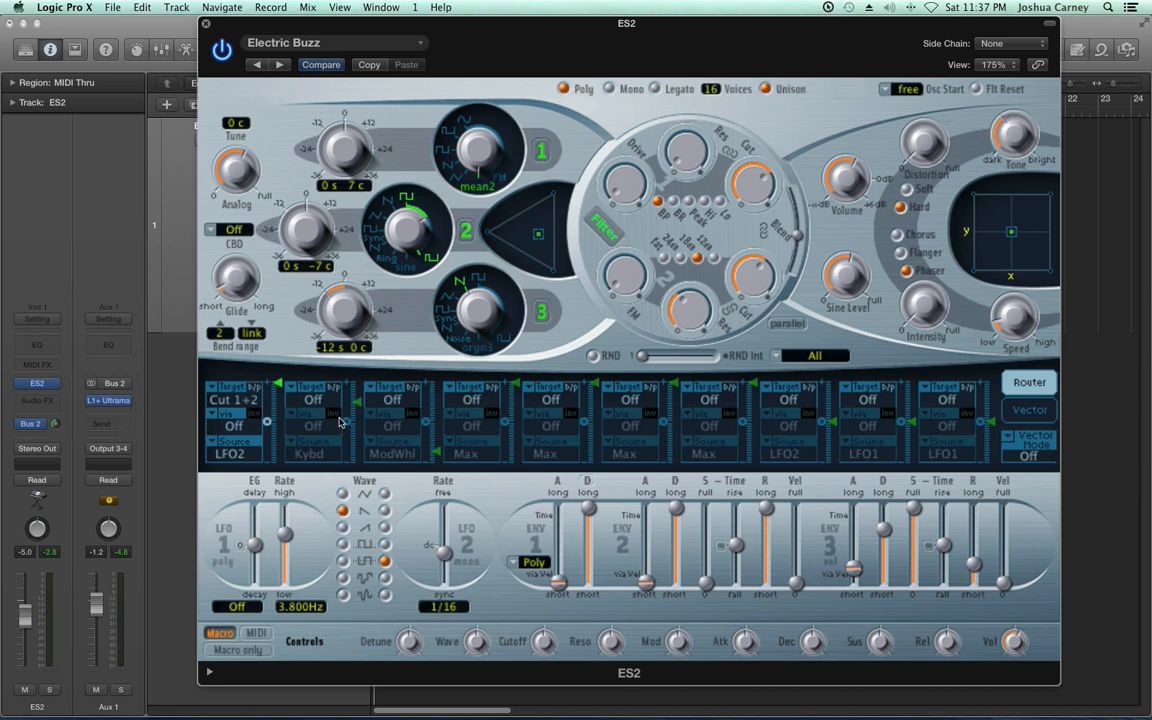
Change the first router slot's target to Amp and slightly reduce its modulation amount
click(240, 400)
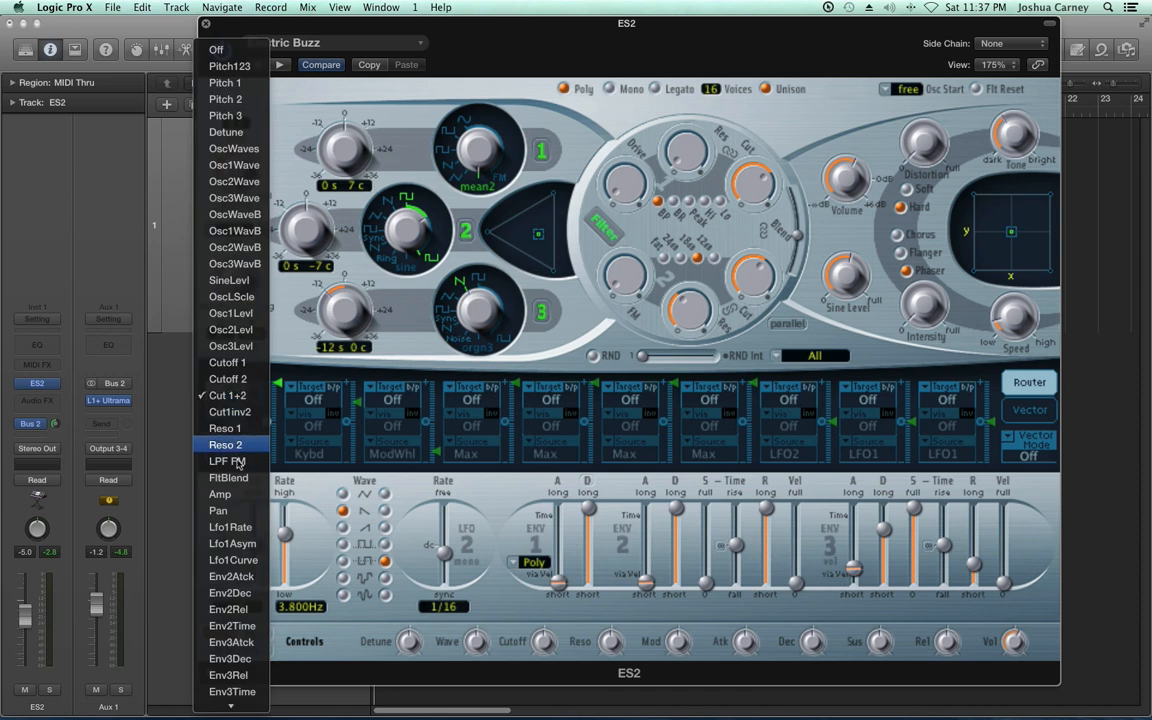
click(219, 494)
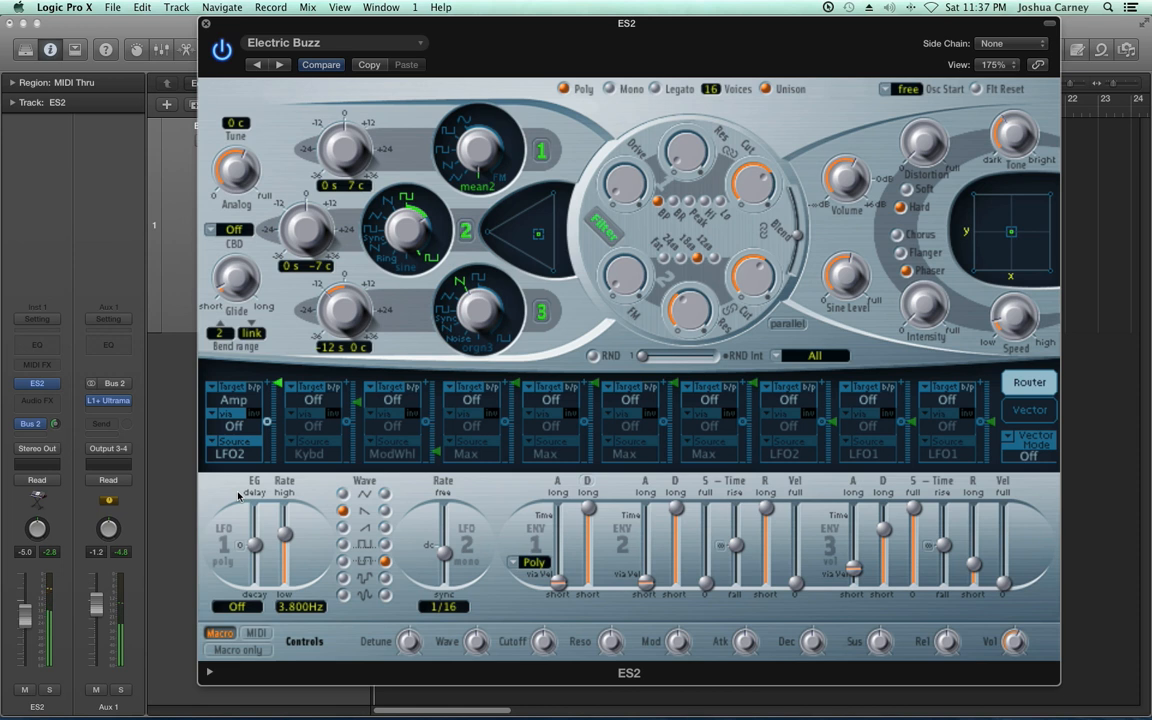
drag(278, 385, 281, 391)
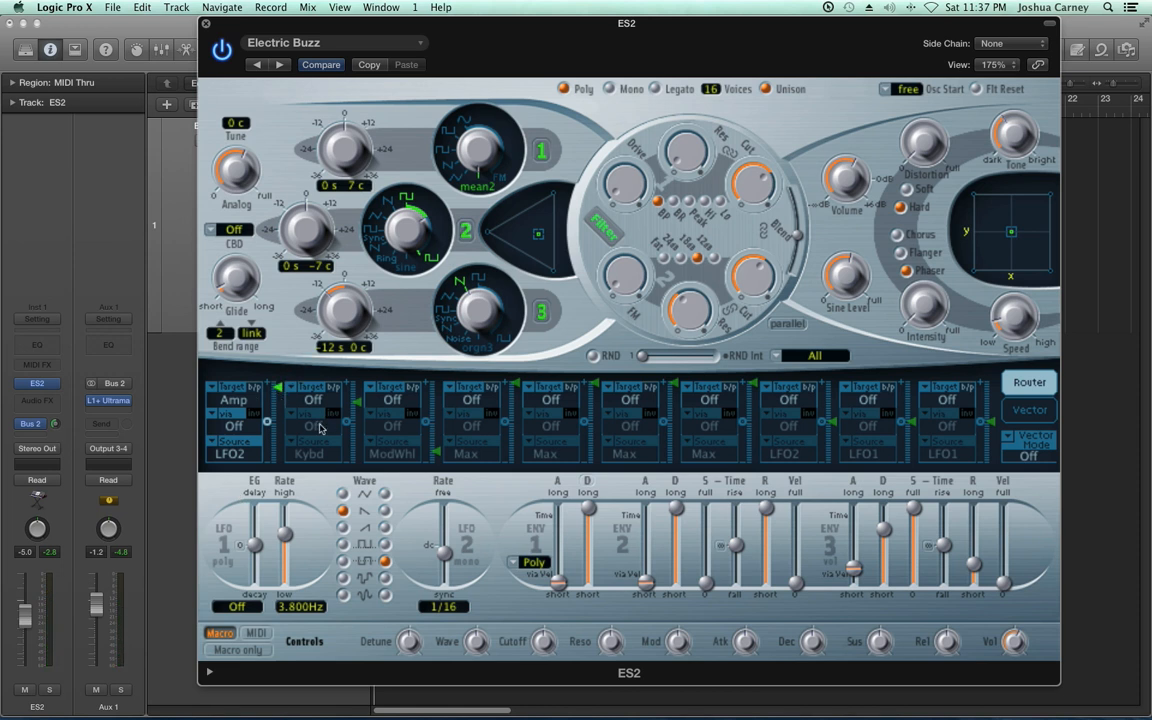
Route LFO1 to Cut 1+2 in the second router slot
click(305, 398)
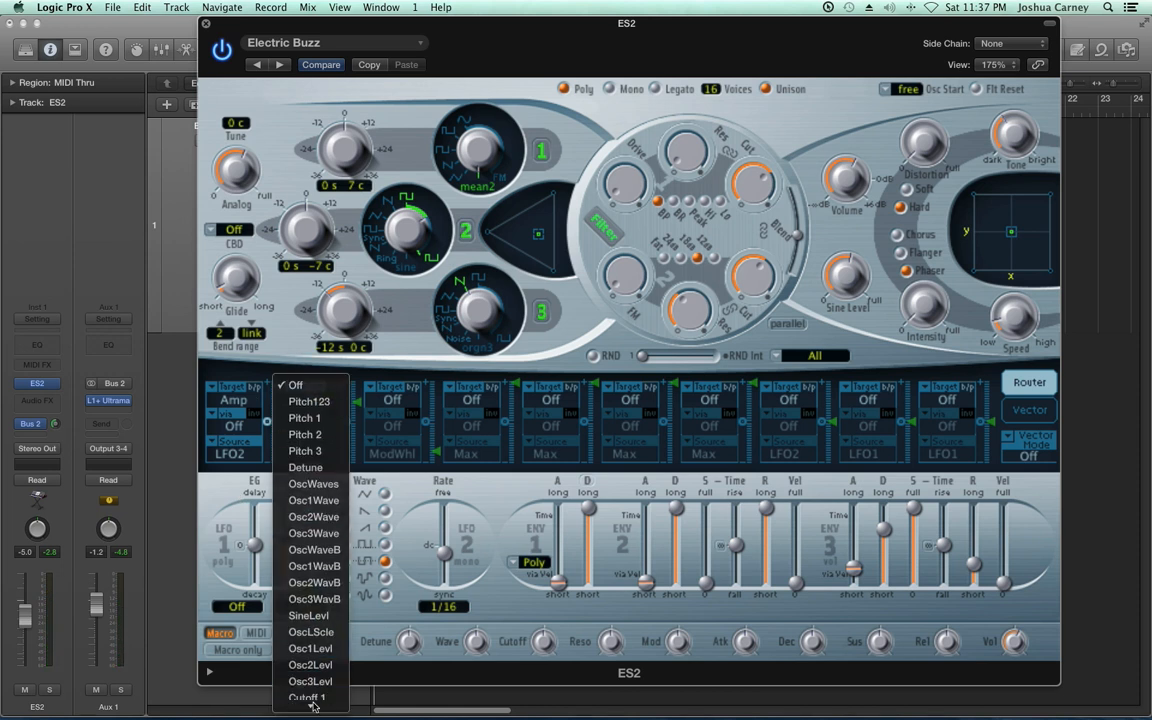
mouse_move(314, 706)
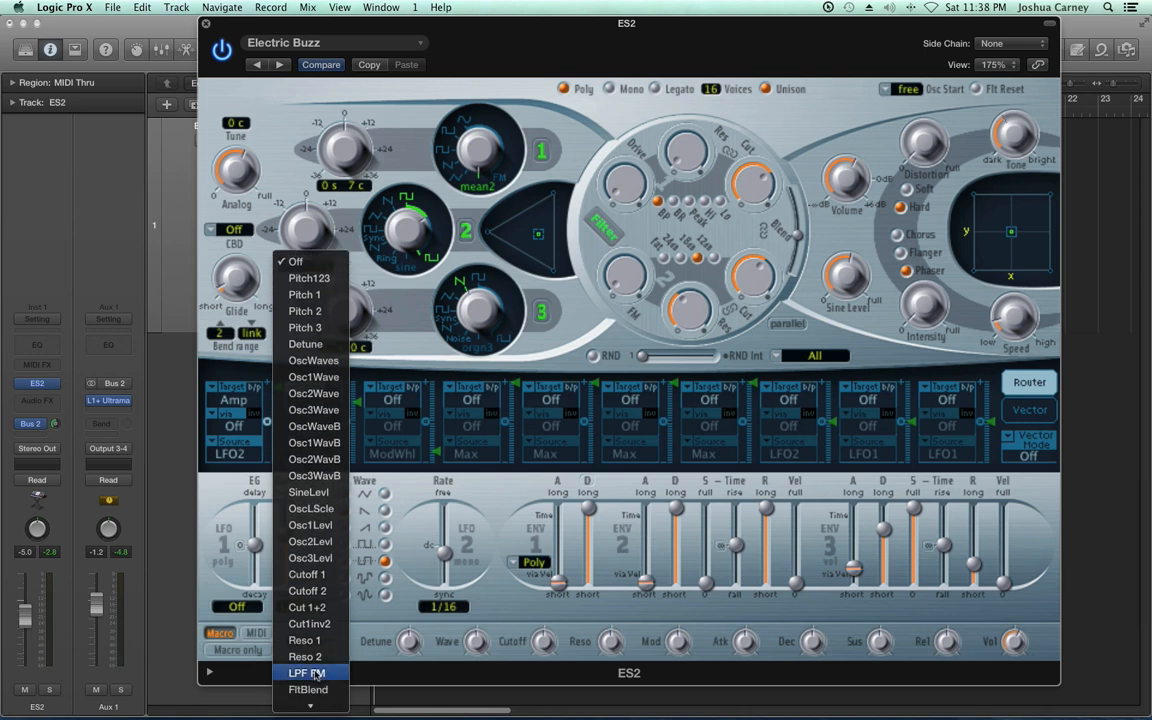
click(307, 607)
click(310, 454)
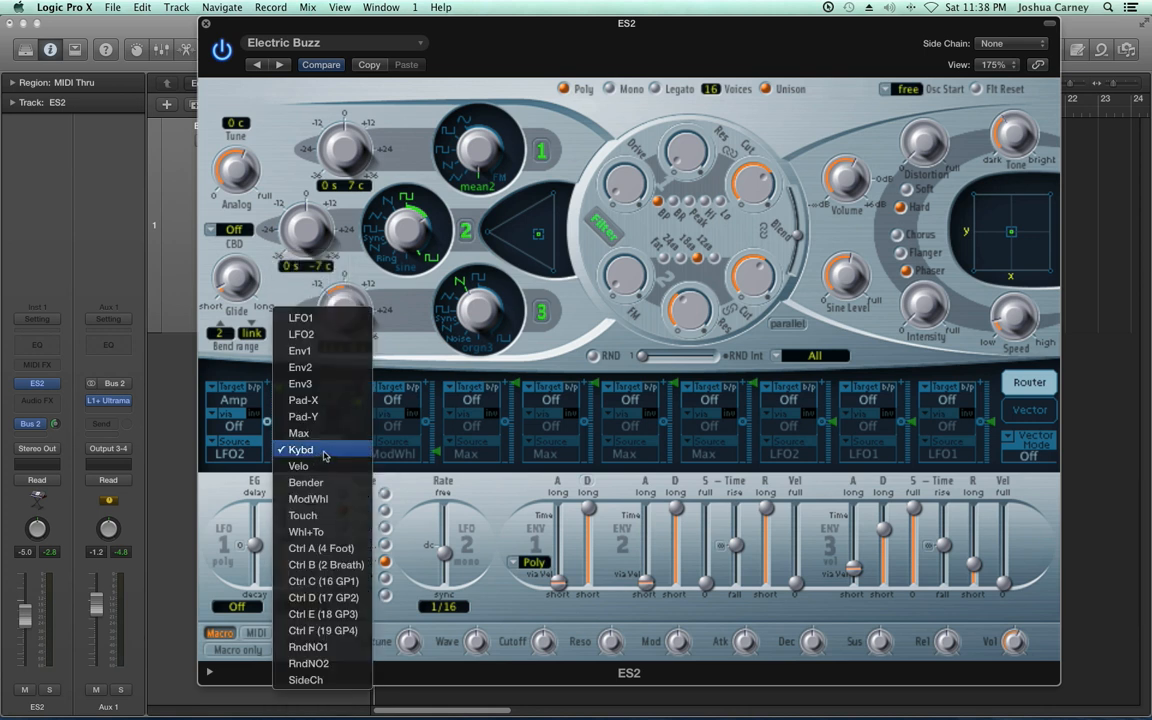
click(295, 290)
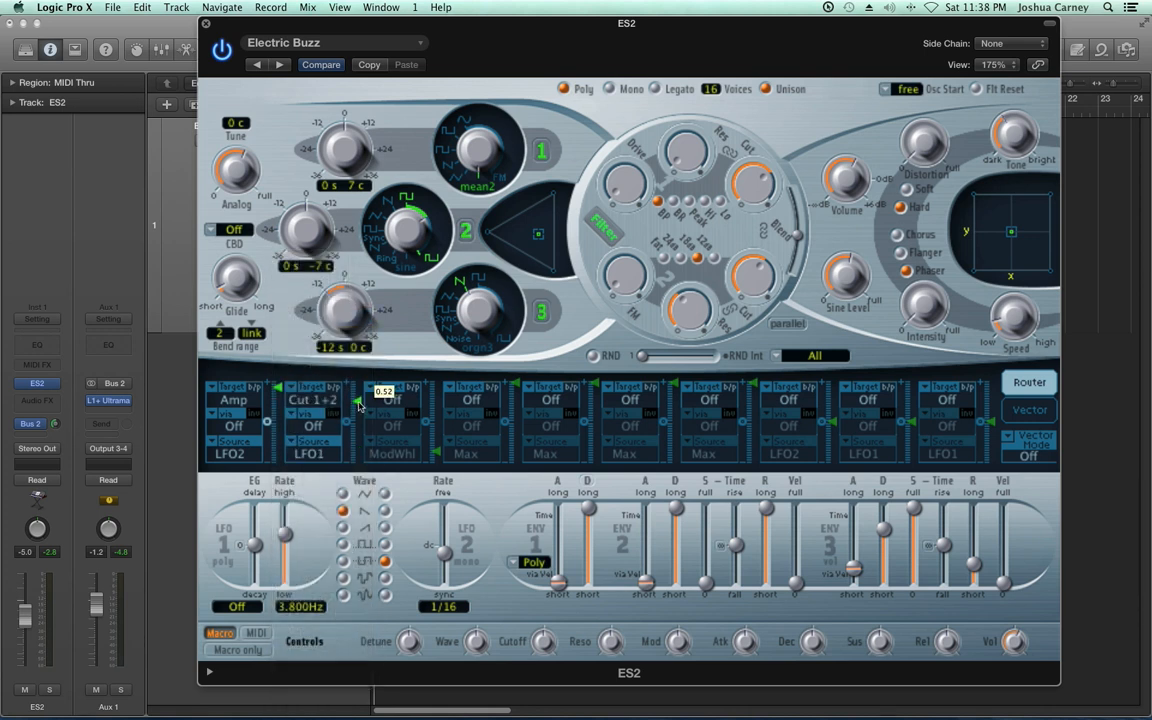
Slow the LFO 1 rate to 0.160 Hz and set its wave to triangle
drag(286, 538, 291, 566)
click(343, 494)
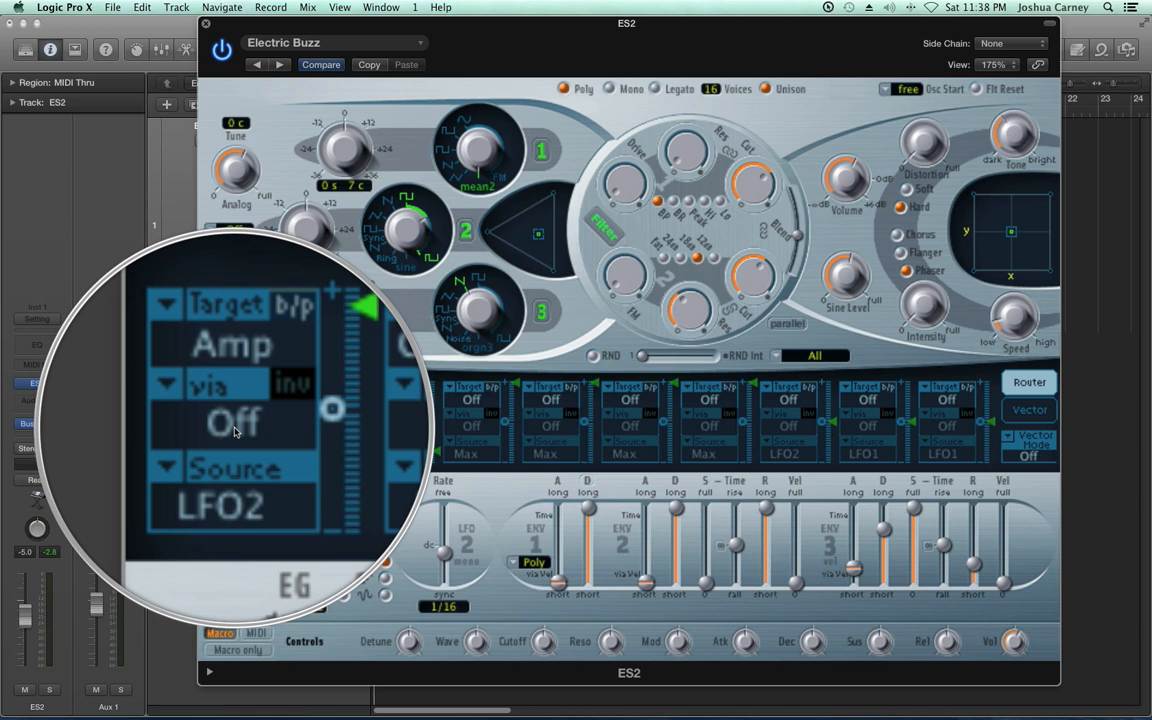
Set the first router slot's via to ModWhl and spread its modulation range from just above zero to maximum
click(234, 427)
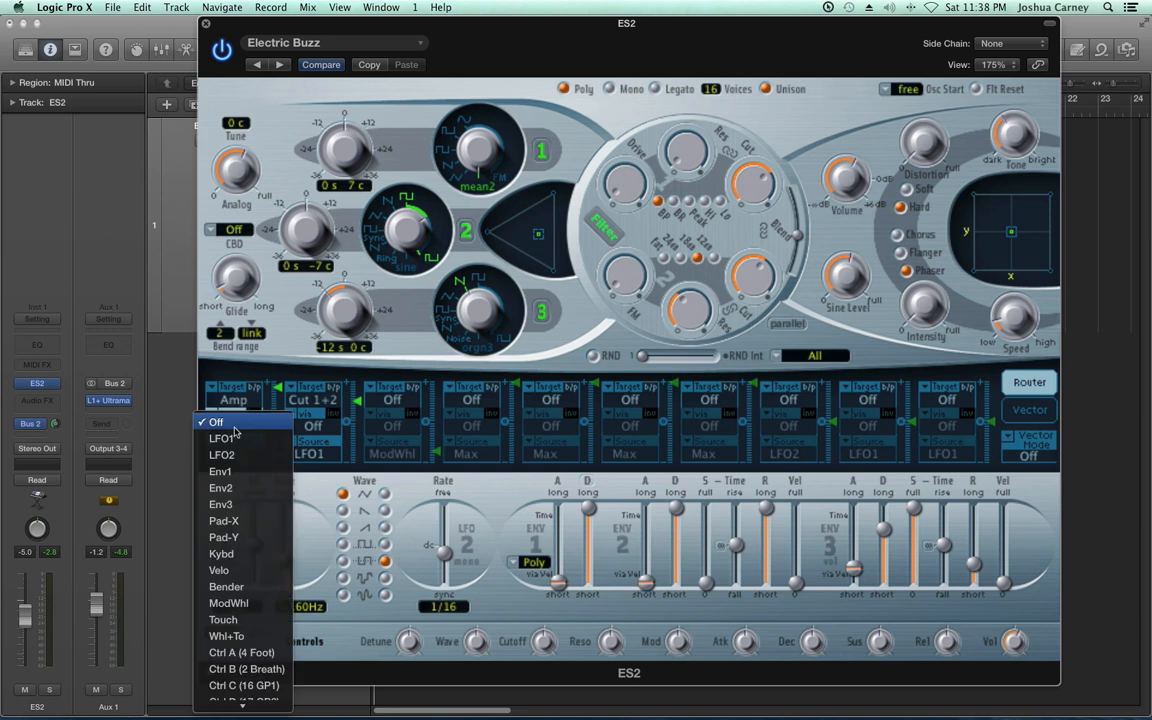
click(235, 603)
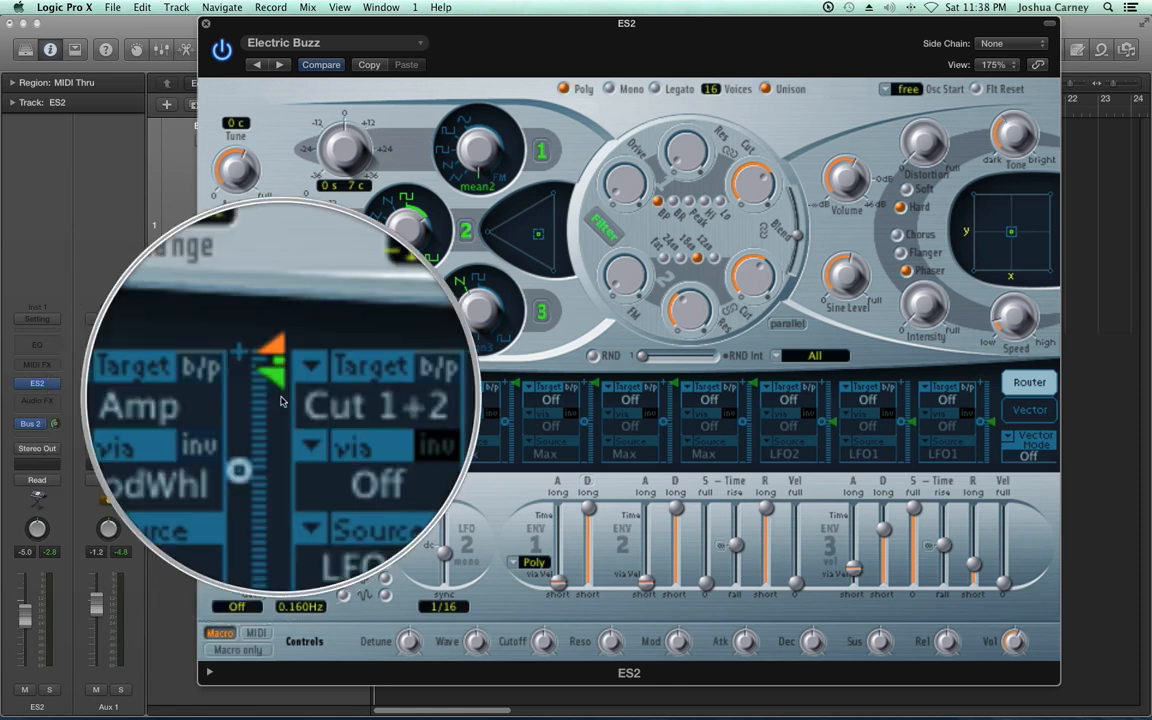
click(268, 425)
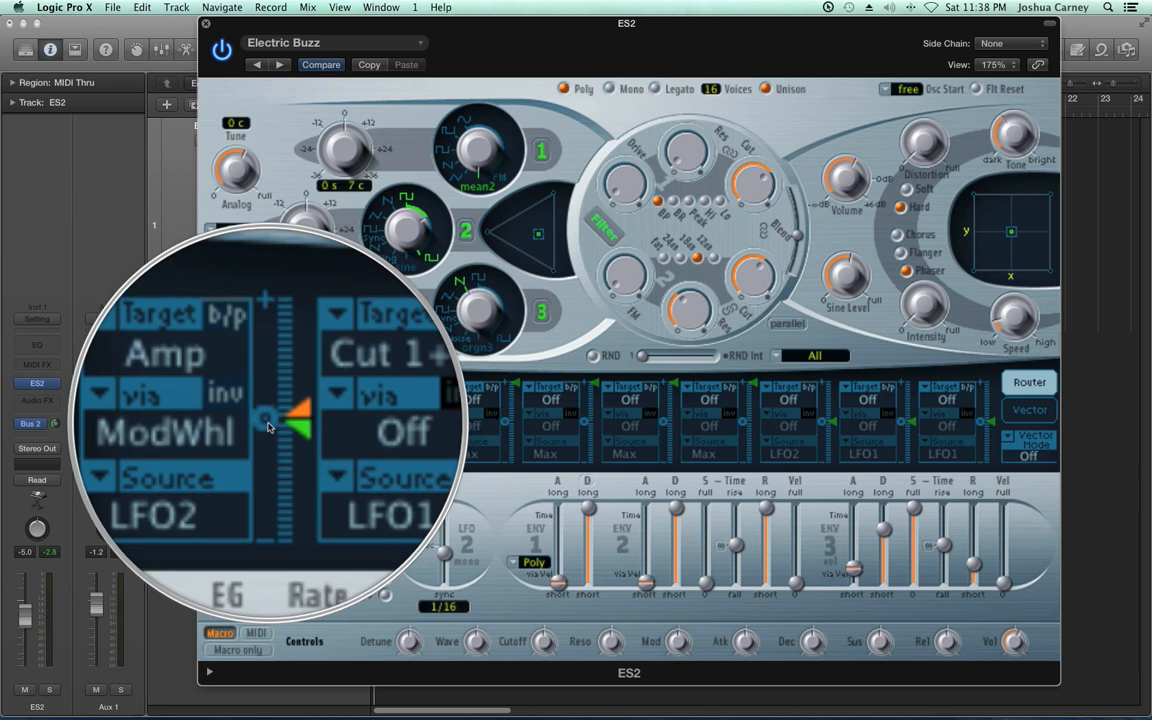
drag(279, 418, 249, 353)
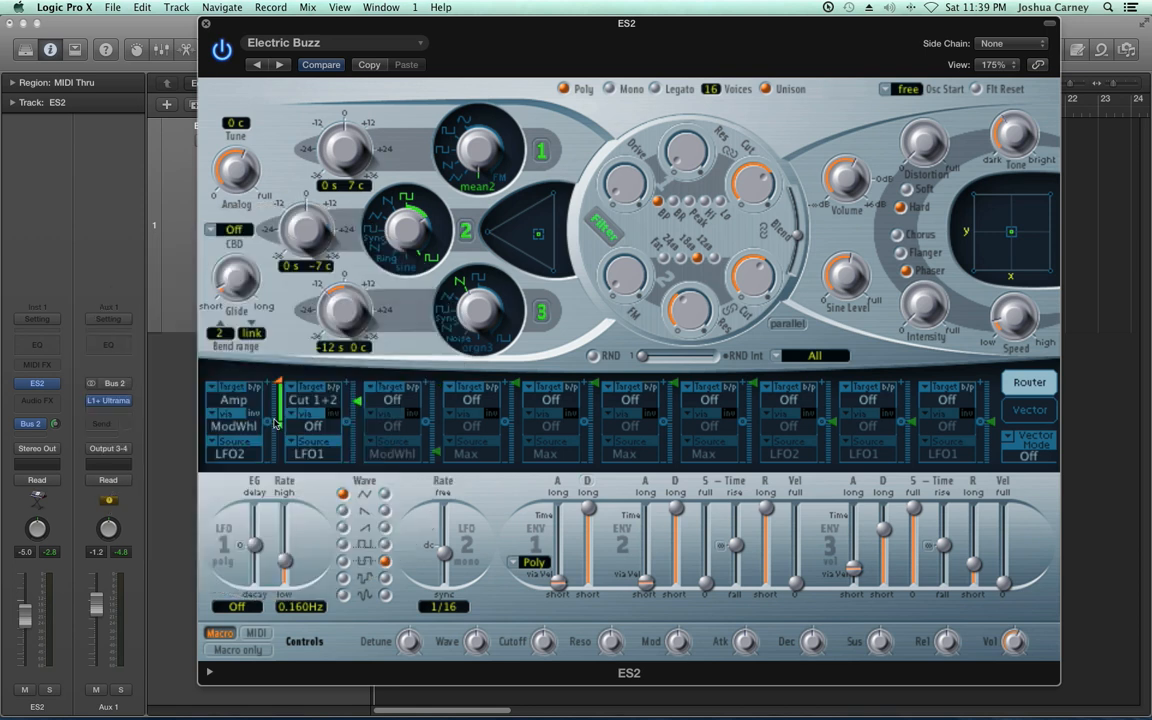
drag(280, 420, 281, 406)
Bypass the first and second router slots
click(254, 388)
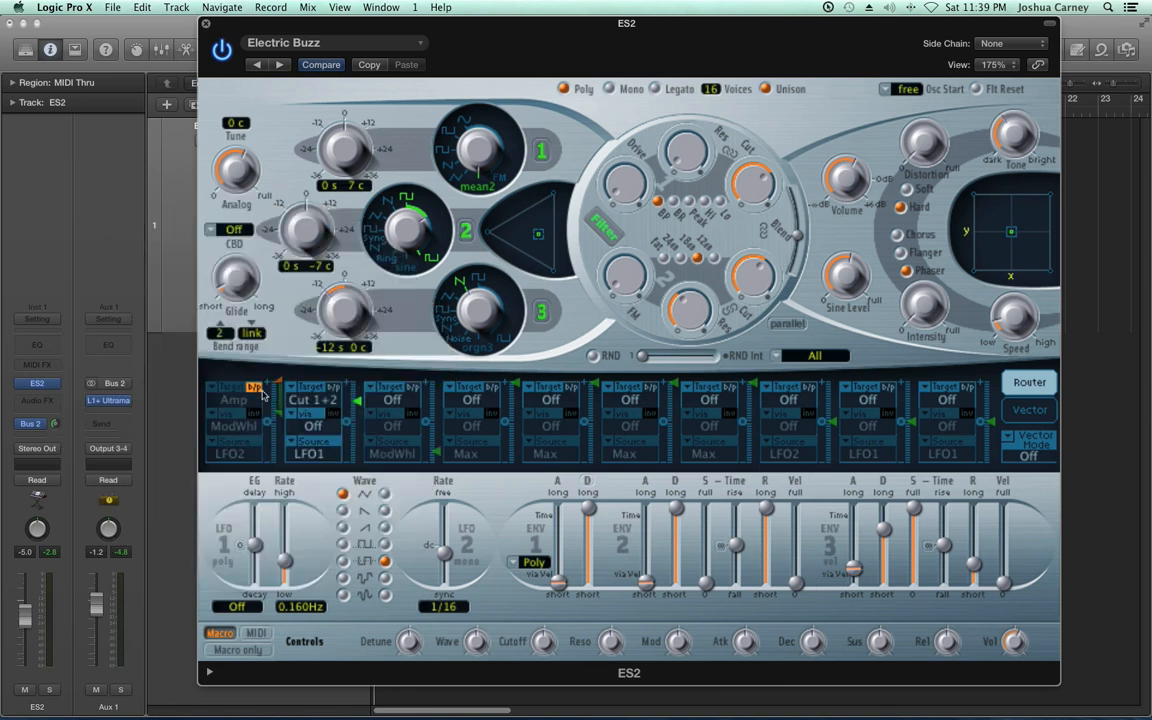
click(332, 388)
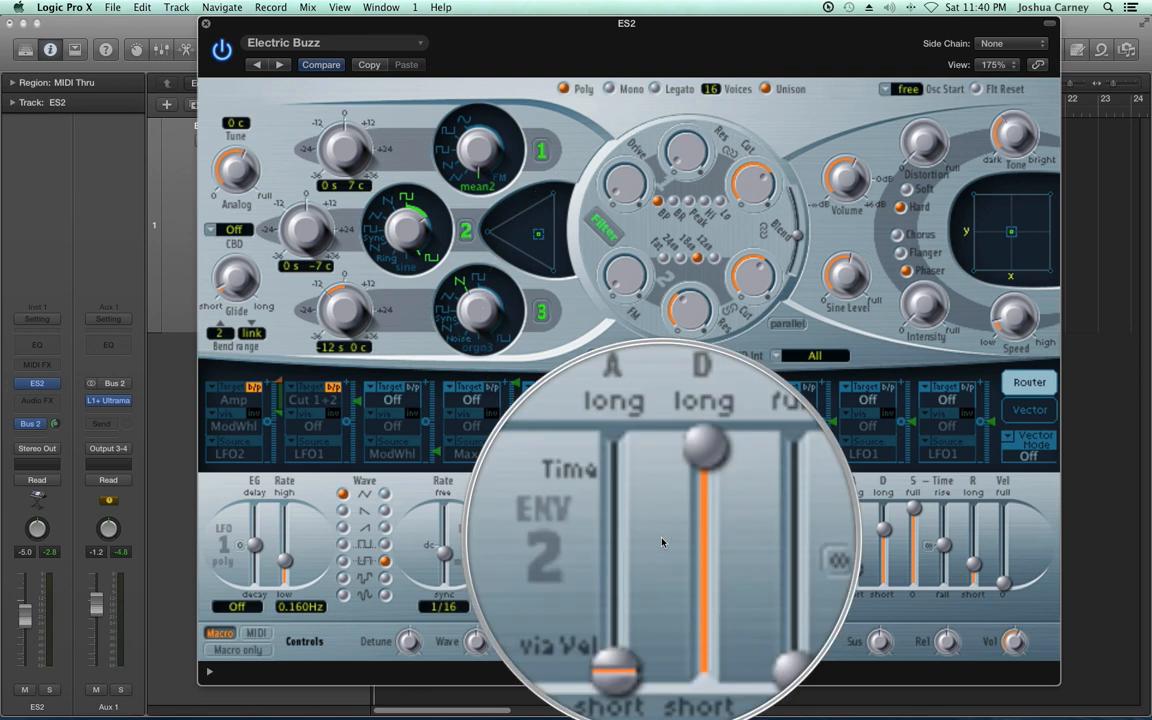
Route Env2 to Reso 2 in the third router slot with a moderate positive modulation amount
click(391, 399)
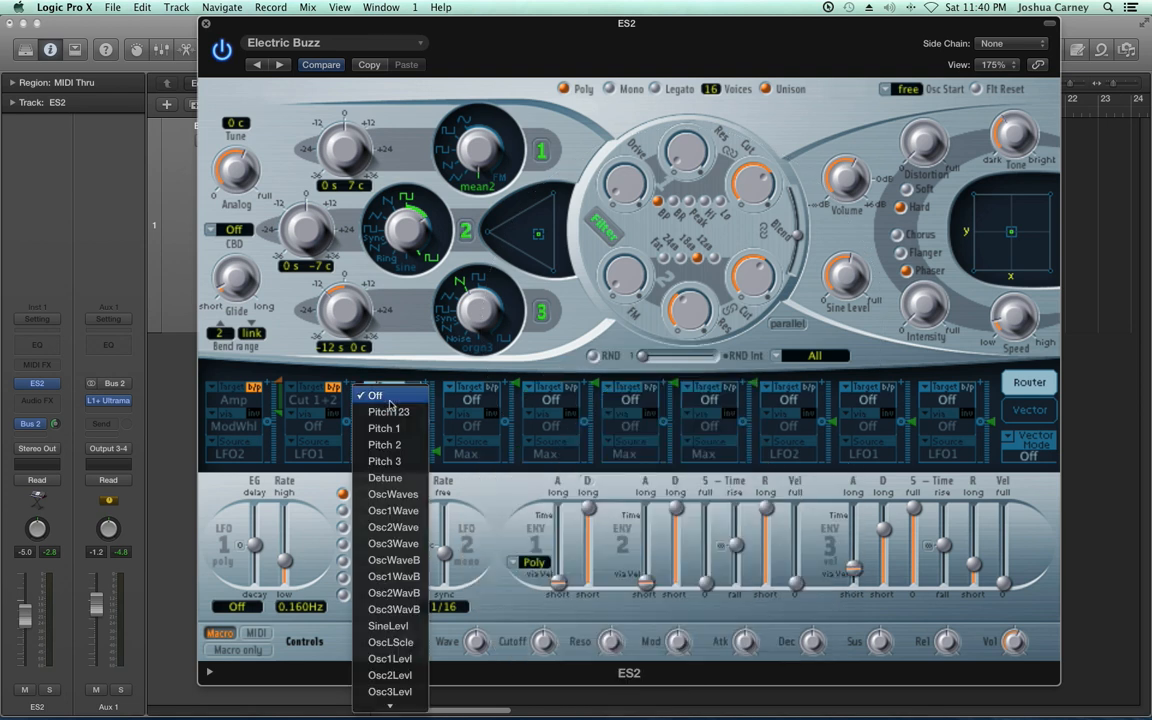
mouse_move(399, 706)
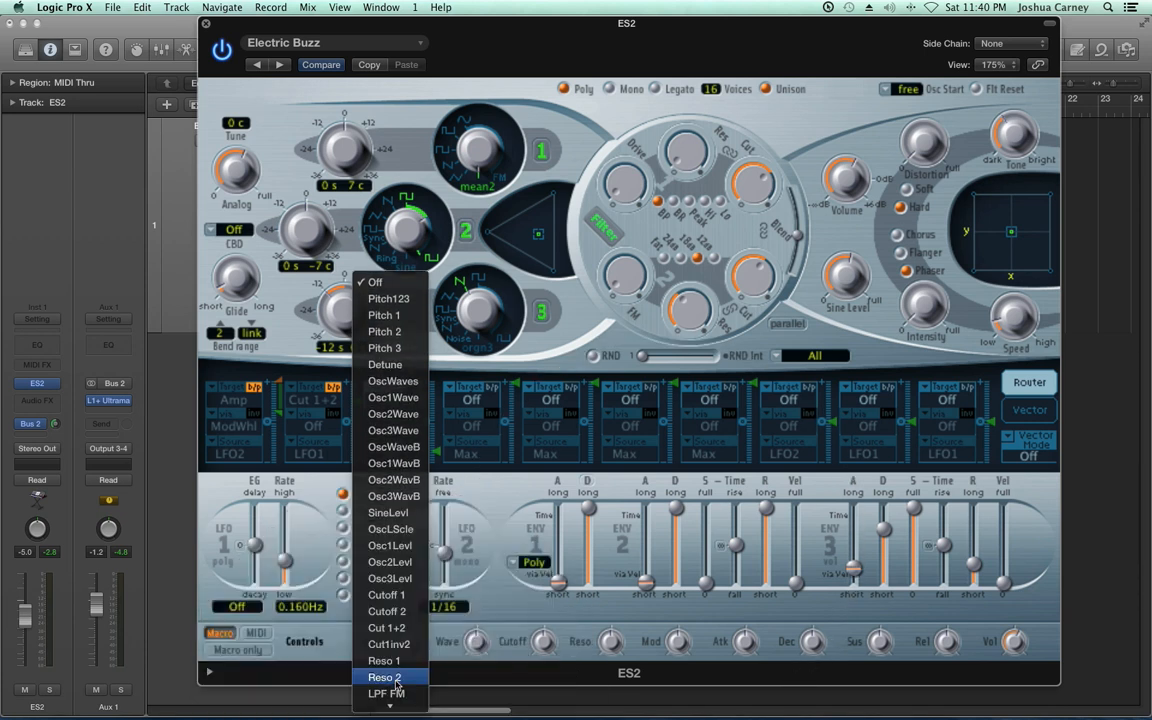
click(396, 684)
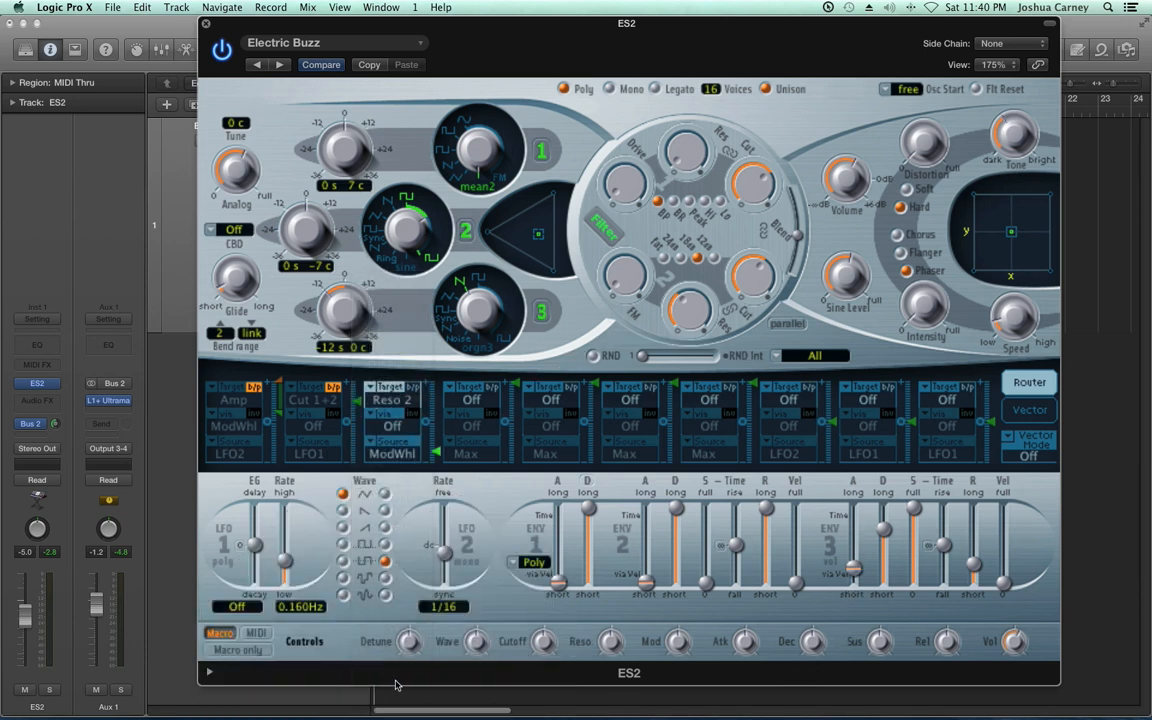
click(396, 455)
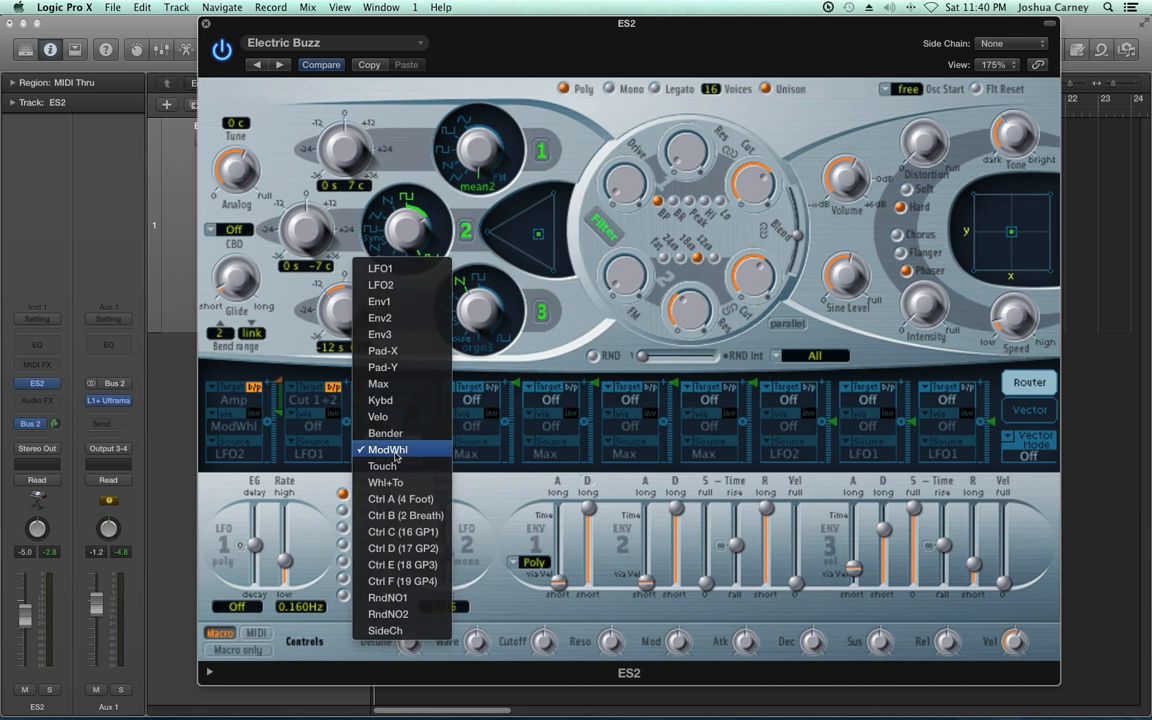
click(407, 318)
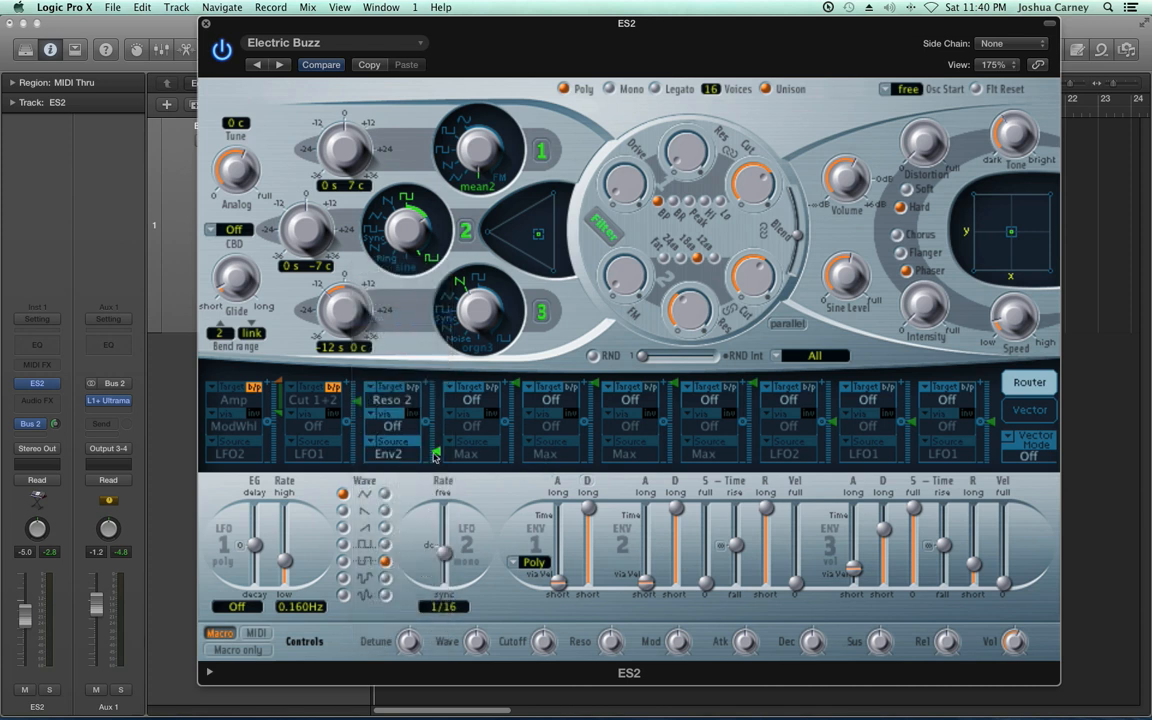
drag(445, 419, 446, 353)
Give envelope 2 a mid-length attack, medium sustain and short release, and slightly lengthen envelope 3's attack and release
drag(648, 585, 682, 533)
drag(706, 583, 707, 540)
drag(766, 509, 767, 567)
mouse_move(973, 563)
mouse_down()
mouse_move(976, 538)
mouse_move(978, 547)
mouse_up()
drag(854, 568, 857, 561)
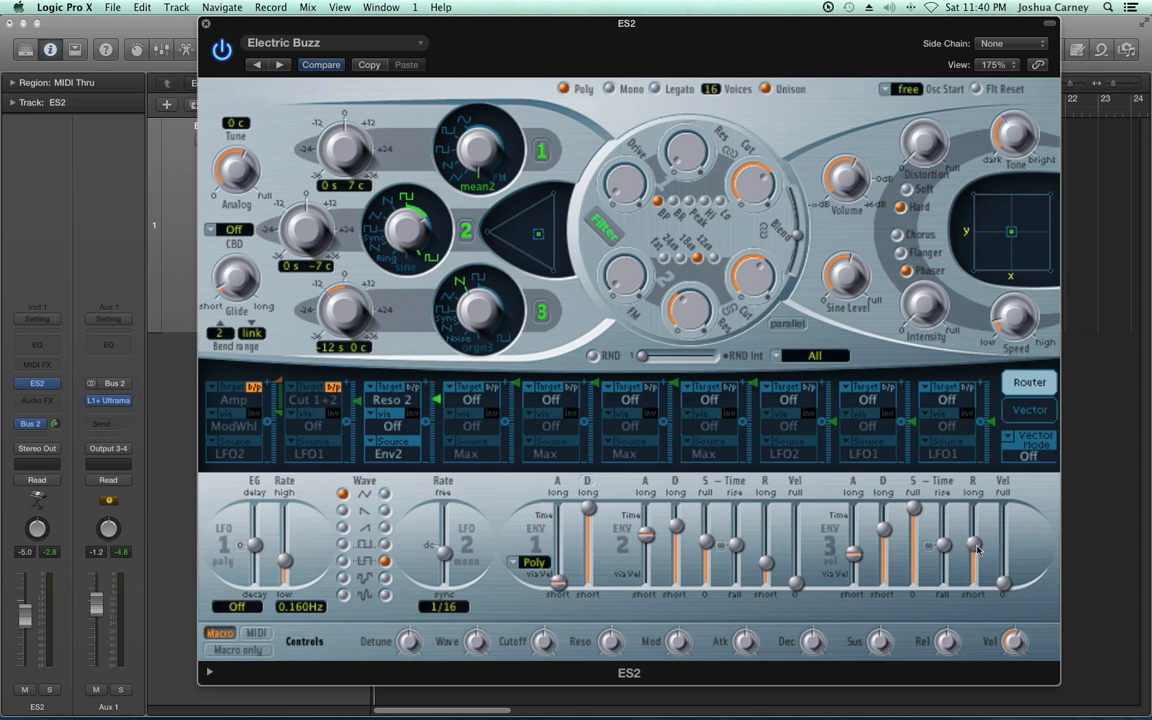
drag(767, 563, 770, 559)
Reactivate the second and first router slots, slightly reduce the third slot's modulation amount, and shift the plug-in window a little to the left
click(333, 388)
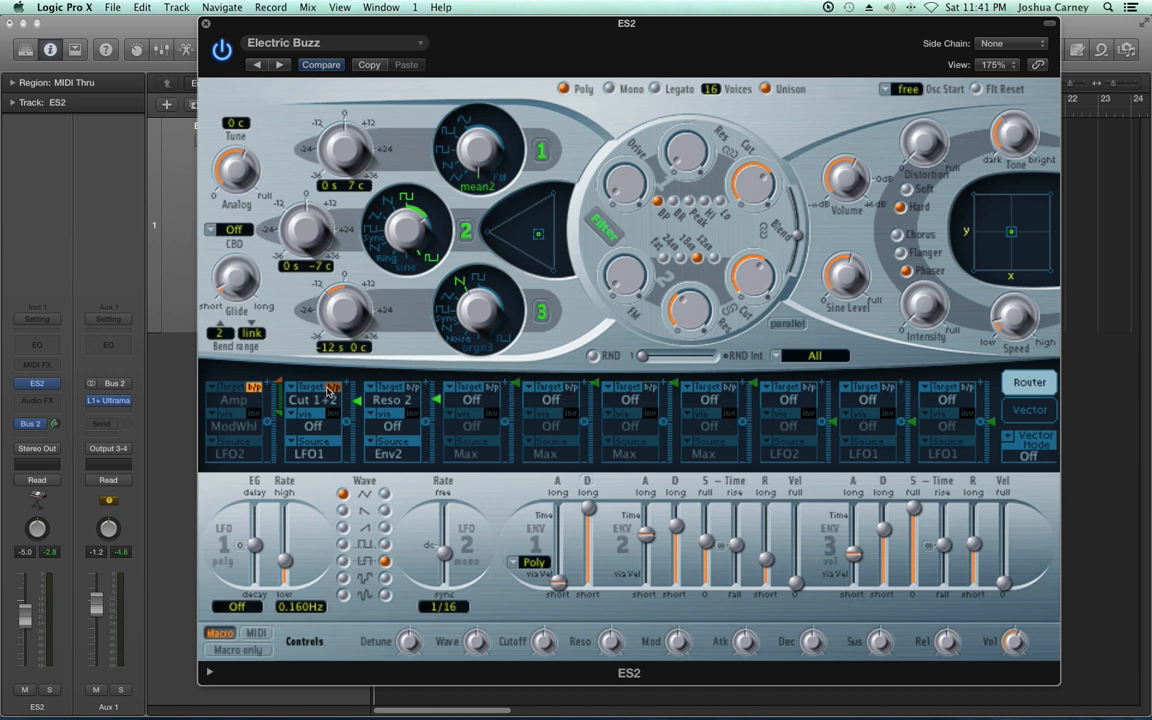
click(255, 388)
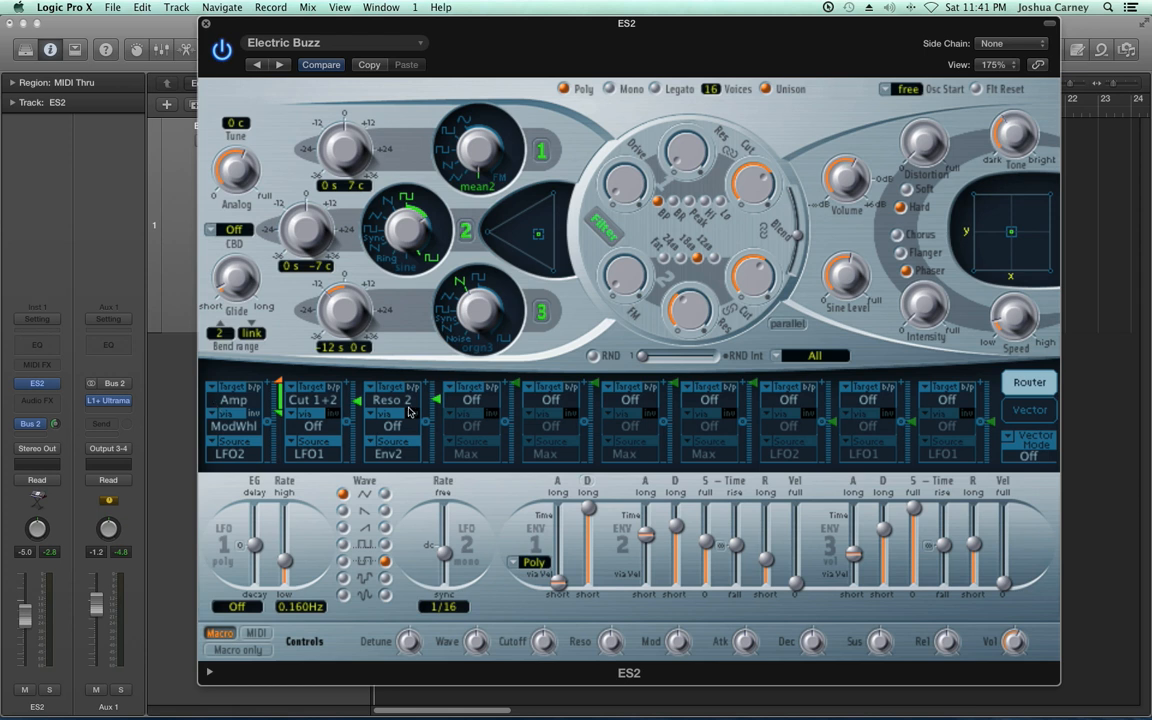
drag(440, 403, 440, 421)
drag(890, 32, 873, 32)
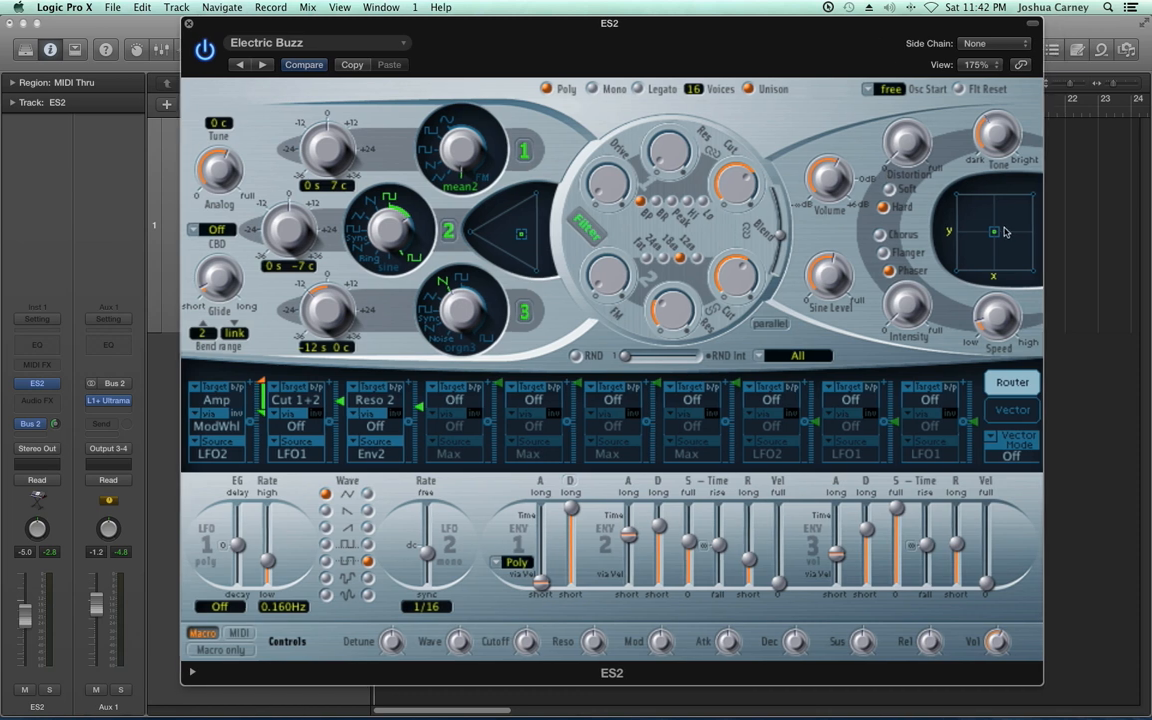